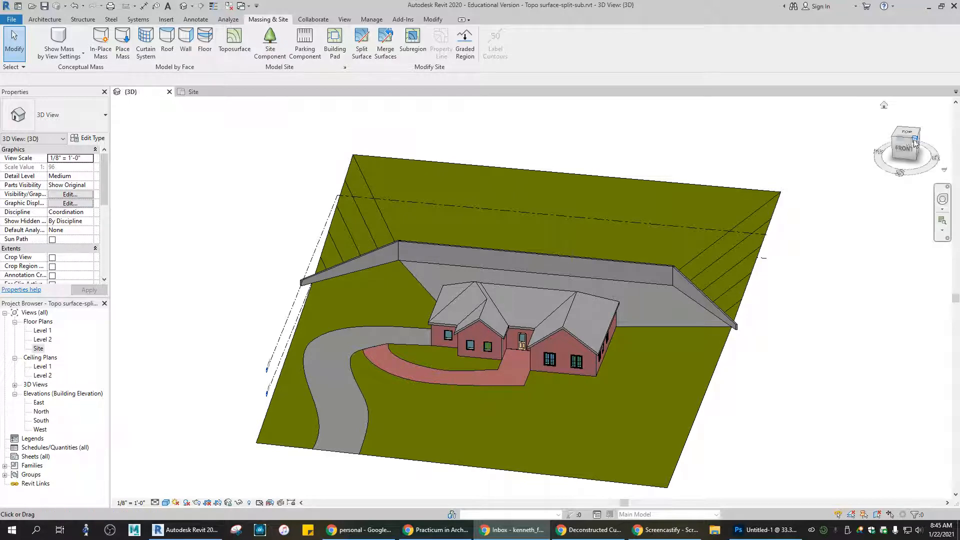
- Inspect the site's separate topography surfaces: the rear slope, the front lawn and the concrete area behind the house
{"action": "mouse_move", "coordinate": [907, 141]}
{"action": "left_mouse_down"}
{"action": "mouse_move", "coordinate": [890, 127]}
{"action": "mouse_move", "coordinate": [806, 120]}
{"action": "mouse_move", "coordinate": [604, 138]}
{"action": "mouse_move", "coordinate": [590, 183]}
{"action": "mouse_move", "coordinate": [832, 190]}
{"action": "mouse_move", "coordinate": [894, 155]}
{"action": "mouse_move", "coordinate": [905, 134]}
{"action": "mouse_move", "coordinate": [874, 134]}
{"action": "mouse_move", "coordinate": [928, 171]}
{"action": "mouse_move", "coordinate": [890, 183]}
{"action": "left_mouse_up"}
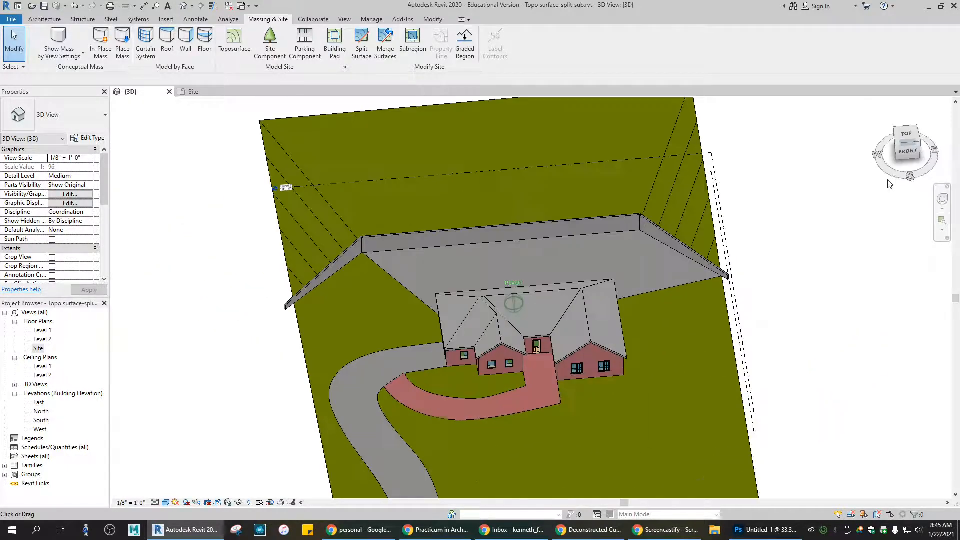
{"action": "left_click", "coordinate": [289, 119]}
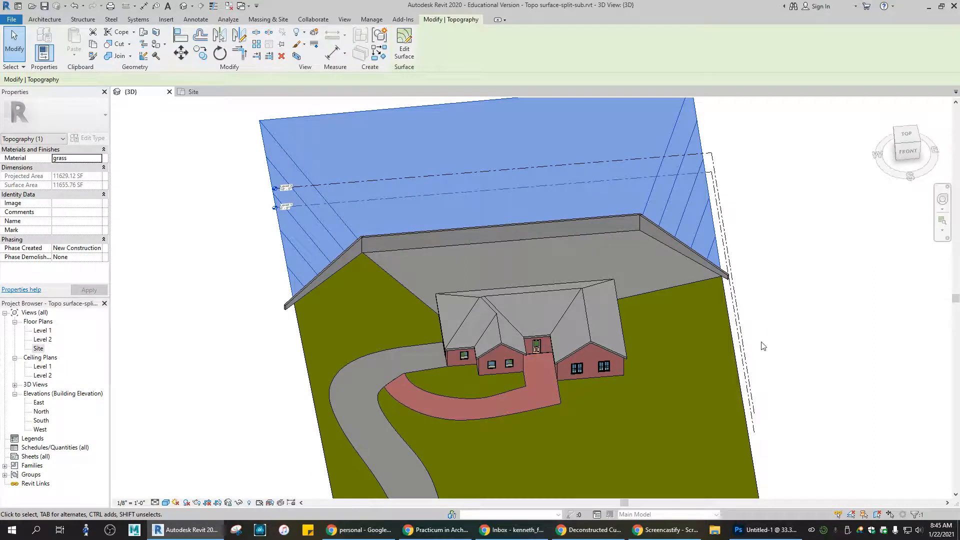
{"action": "left_click", "coordinate": [383, 275]}
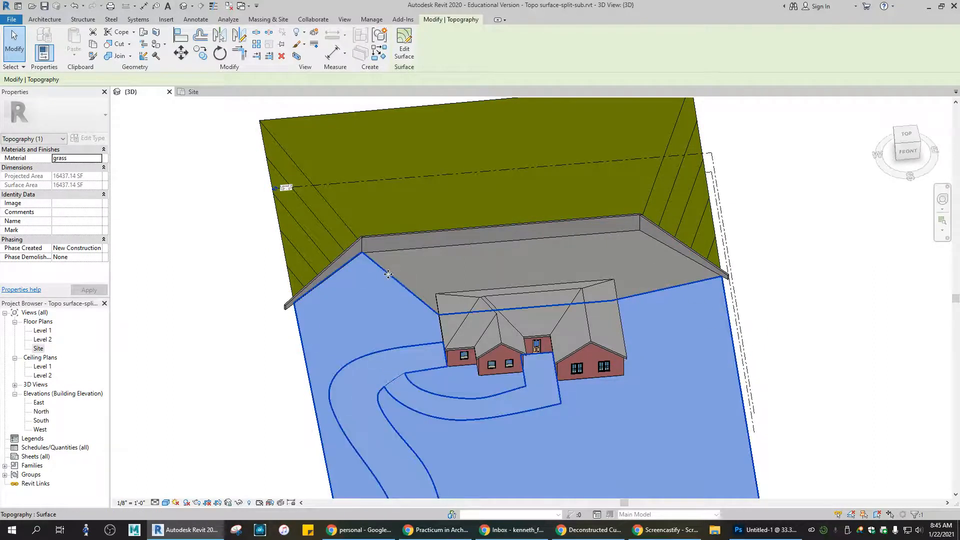
{"action": "left_click", "coordinate": [456, 248]}
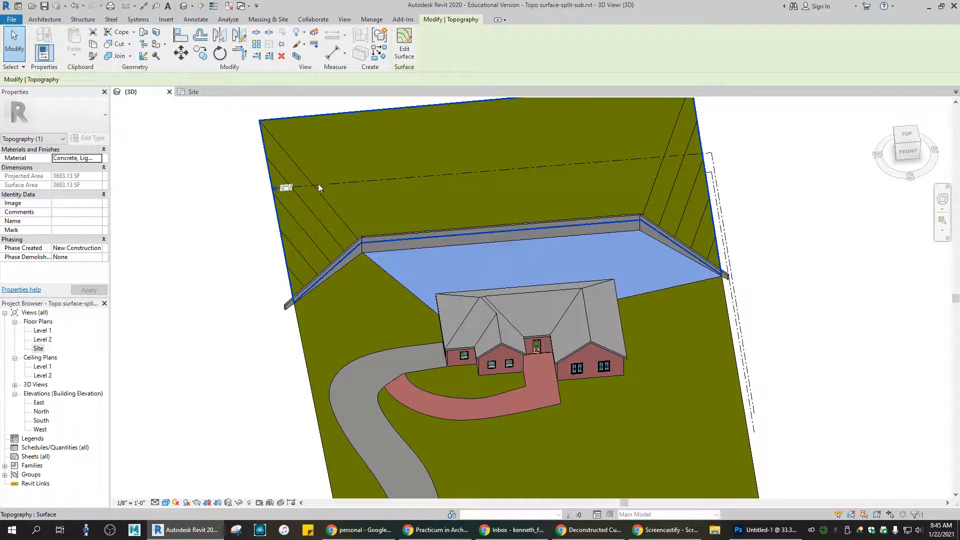
- Open the rear grass topography for surface editing, check its back corner boundary point's elevation, and finish the edit
{"action": "left_click", "coordinate": [289, 154]}
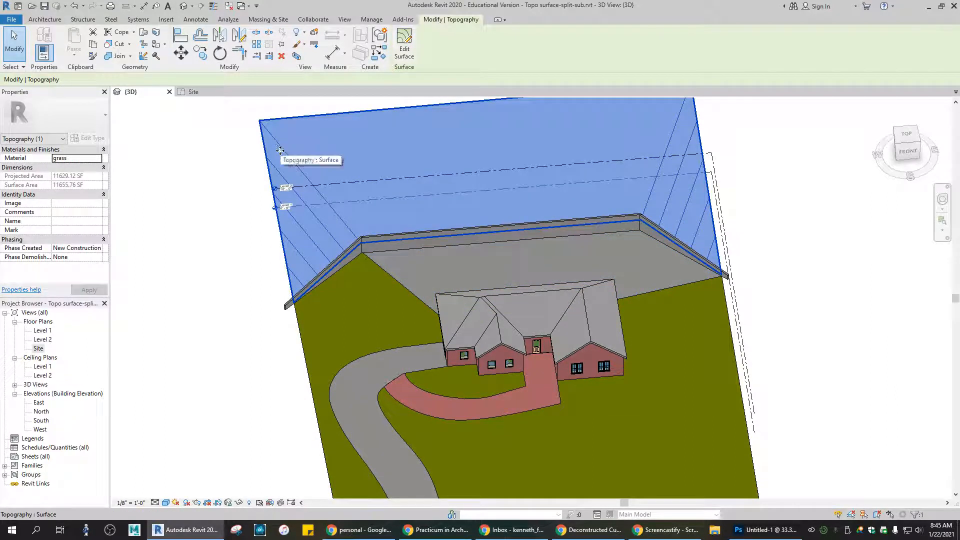
{"action": "left_click", "coordinate": [410, 48]}
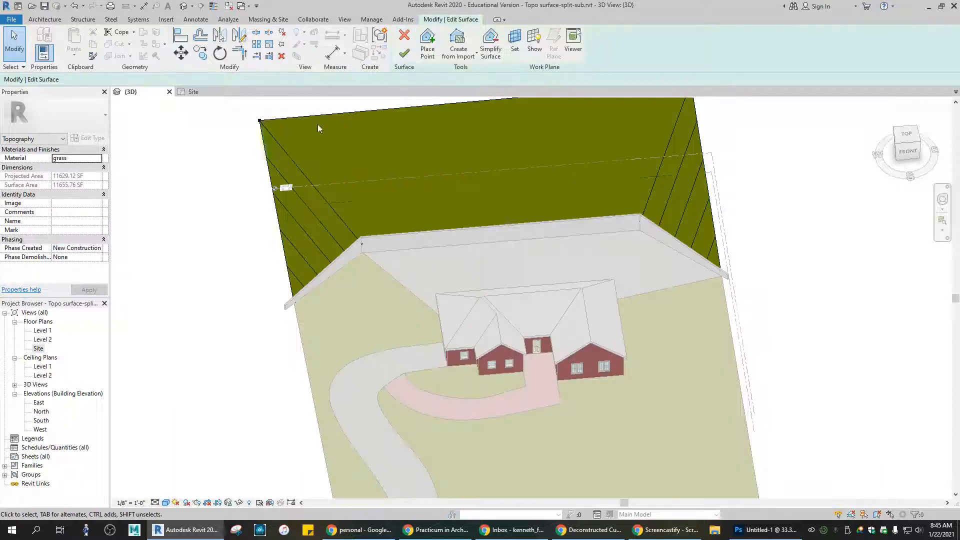
{"action": "left_click", "coordinate": [260, 121]}
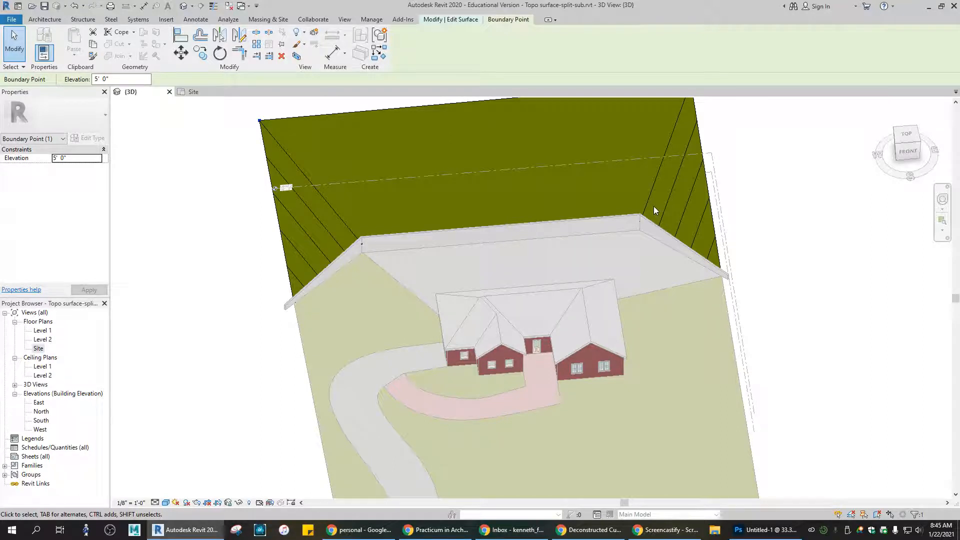
{"action": "left_click", "coordinate": [458, 22]}
{"action": "left_click", "coordinate": [403, 50]}
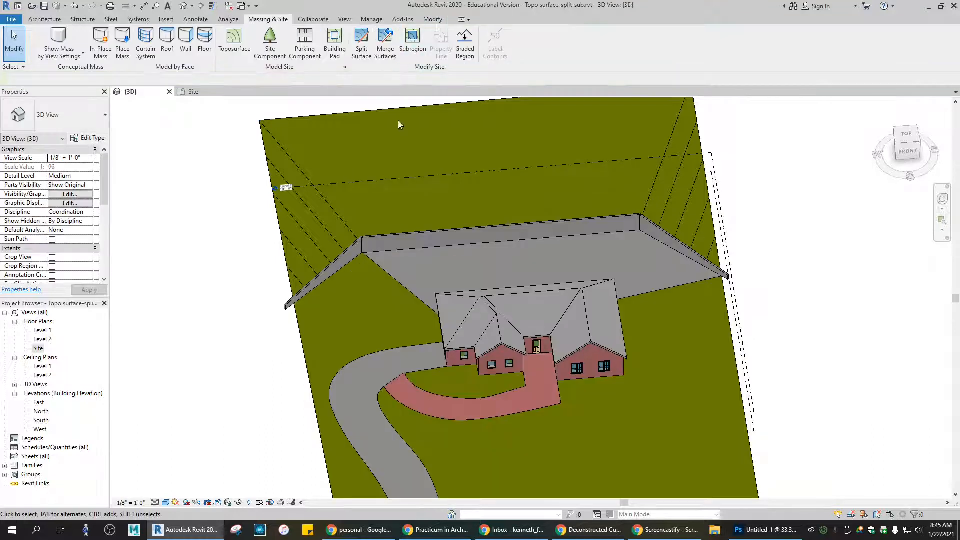
- Examine the driveway subregion and its material, and clear the selection
{"action": "scroll", "coordinate": [638, 376], "scroll_direction": "down", "scroll_amount": 5}
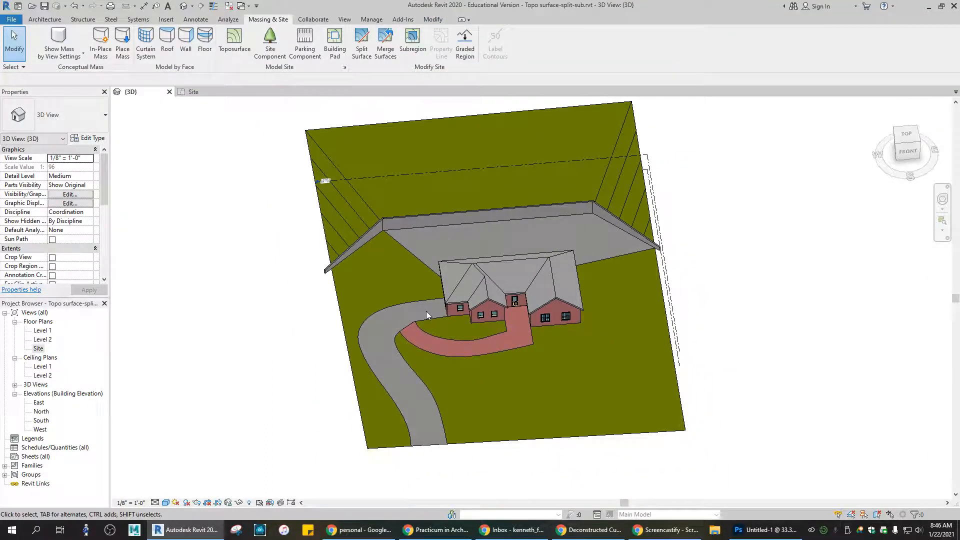
{"action": "left_click", "coordinate": [431, 319]}
{"action": "scroll", "coordinate": [441, 316], "scroll_direction": "up", "scroll_amount": 4}
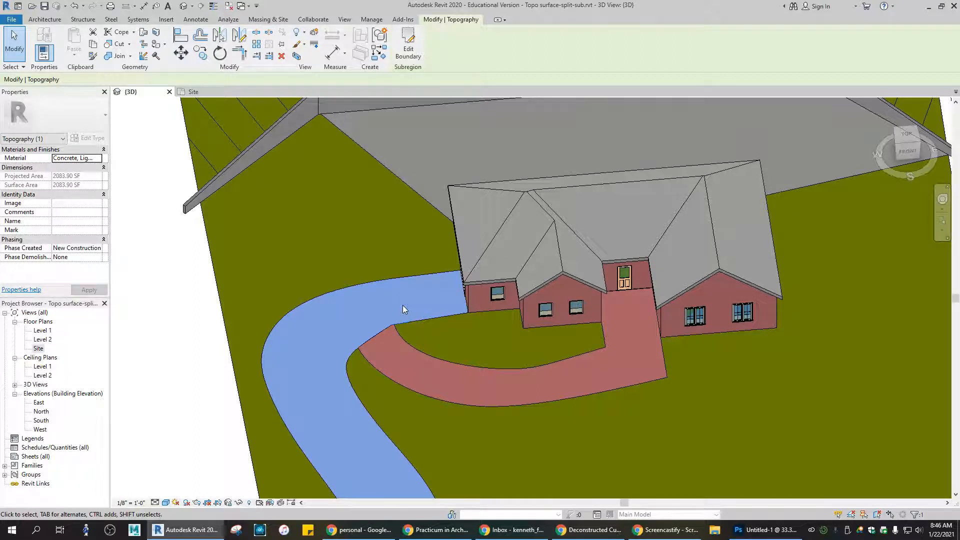
{"action": "scroll", "coordinate": [403, 305], "scroll_direction": "down", "scroll_amount": 2}
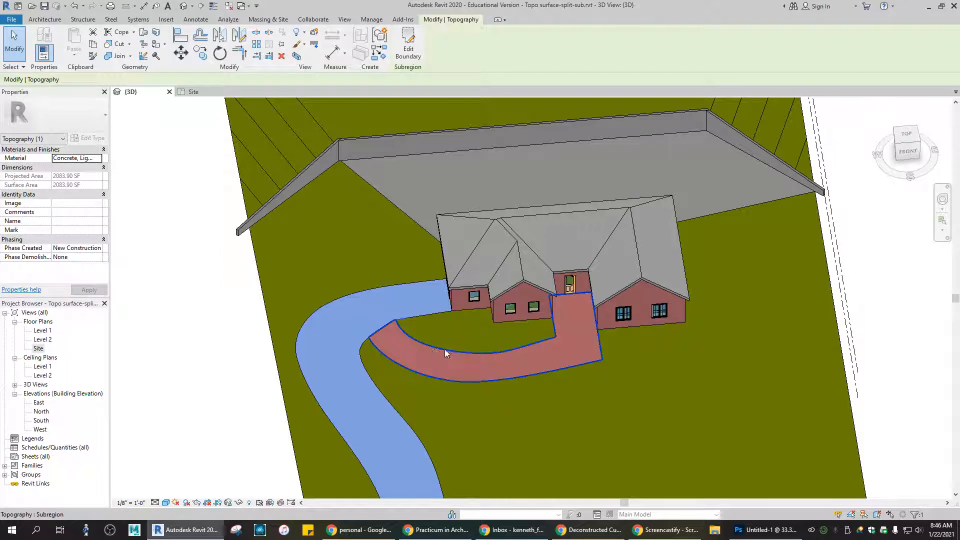
{"action": "key", "text": "Escape"}
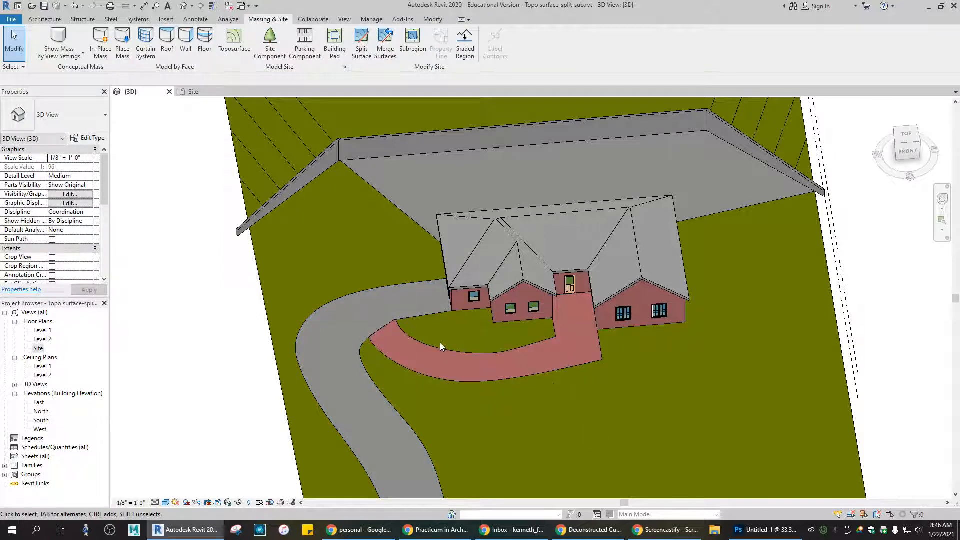
- Examine the brick walkway, the front lawn and the retaining wall around the house from several viewing angles
{"action": "scroll", "coordinate": [508, 336], "scroll_direction": "up", "scroll_amount": 4}
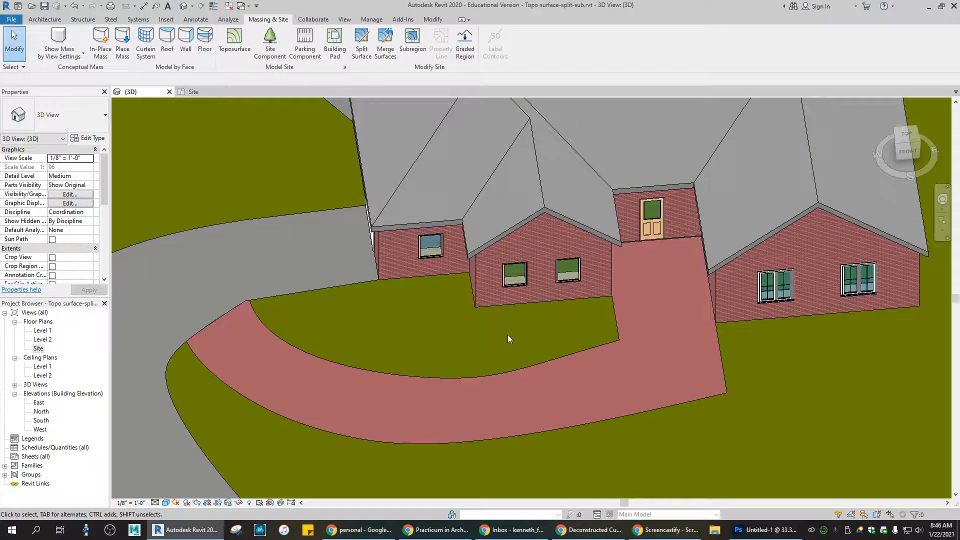
{"action": "scroll", "coordinate": [508, 335], "scroll_direction": "down", "scroll_amount": 2}
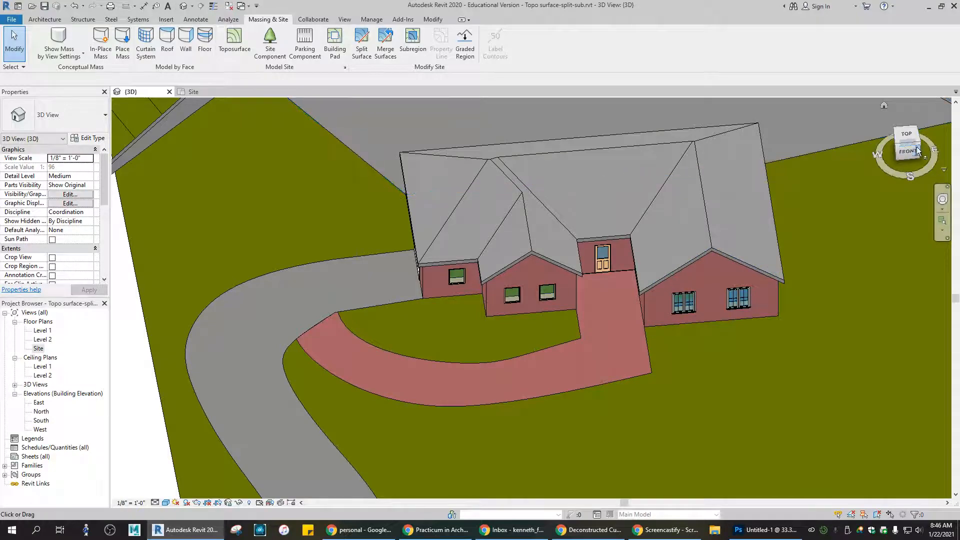
{"action": "mouse_move", "coordinate": [915, 141]}
{"action": "left_mouse_down"}
{"action": "mouse_move", "coordinate": [811, 113]}
{"action": "mouse_move", "coordinate": [666, 118]}
{"action": "mouse_move", "coordinate": [938, 135]}
{"action": "mouse_move", "coordinate": [853, 118]}
{"action": "mouse_move", "coordinate": [852, 98]}
{"action": "mouse_move", "coordinate": [917, 145]}
{"action": "left_mouse_up"}
{"action": "scroll", "coordinate": [626, 379], "scroll_direction": "down", "scroll_amount": 4}
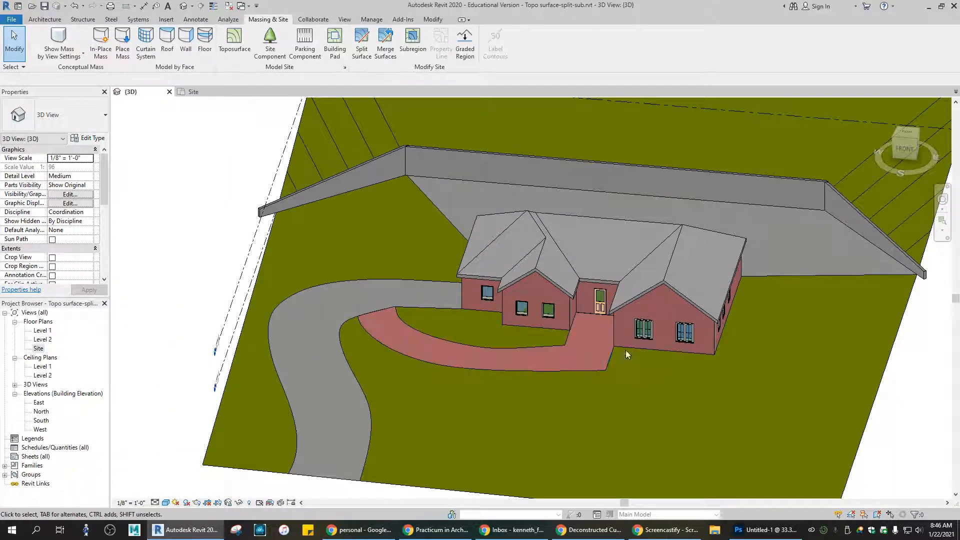
{"action": "left_click_drag", "start_coordinate": [916, 141], "coordinate": [947, 143]}
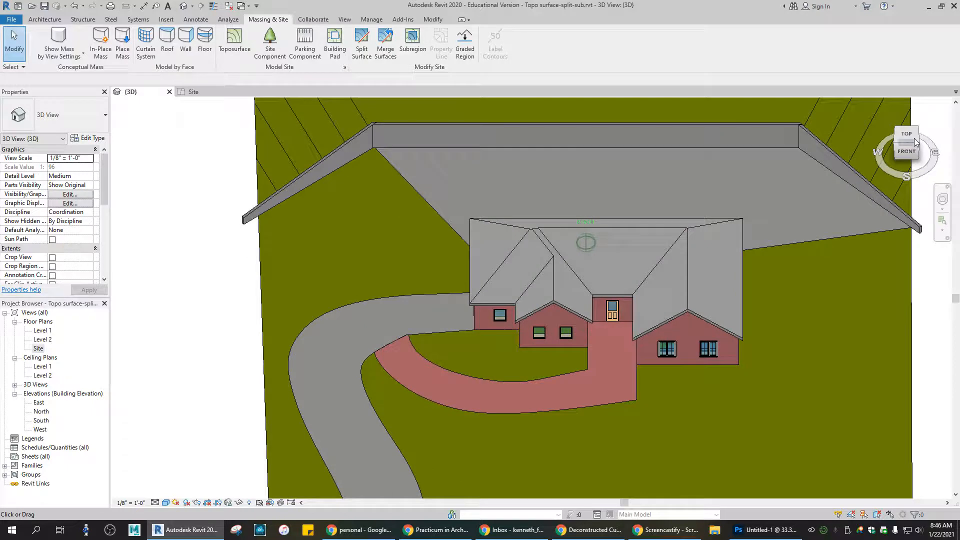
{"action": "mouse_move", "coordinate": [358, 267]}
{"action": "middle_mouse_down"}
{"action": "mouse_move", "coordinate": [358, 285]}
{"action": "mouse_move", "coordinate": [326, 257]}
{"action": "middle_mouse_up"}
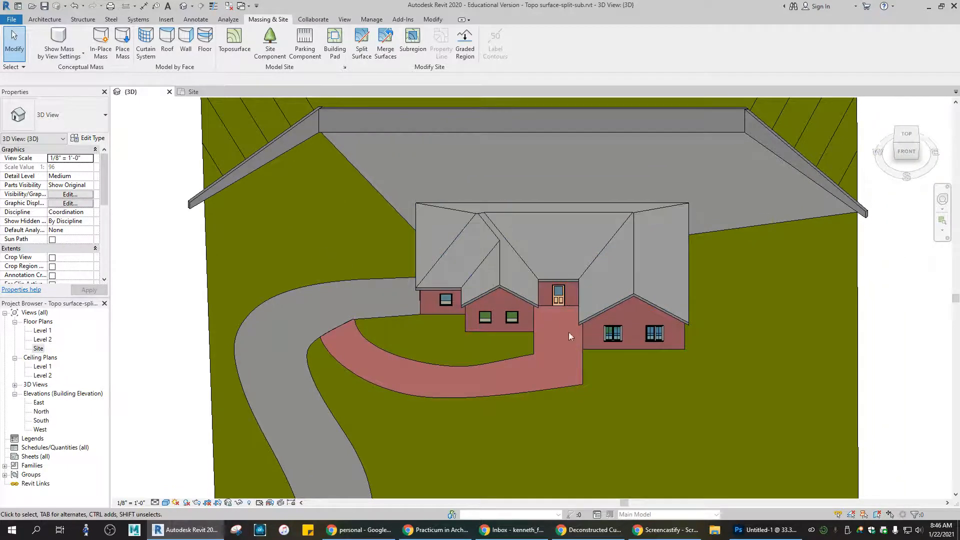
{"action": "scroll", "coordinate": [570, 345], "scroll_direction": "down", "scroll_amount": 2}
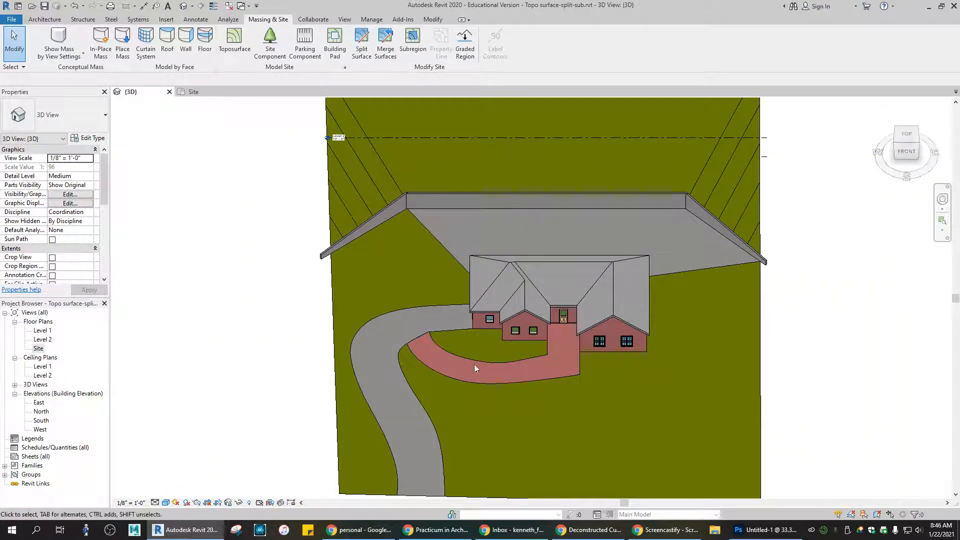
{"action": "scroll", "coordinate": [470, 369], "scroll_direction": "up", "scroll_amount": 3}
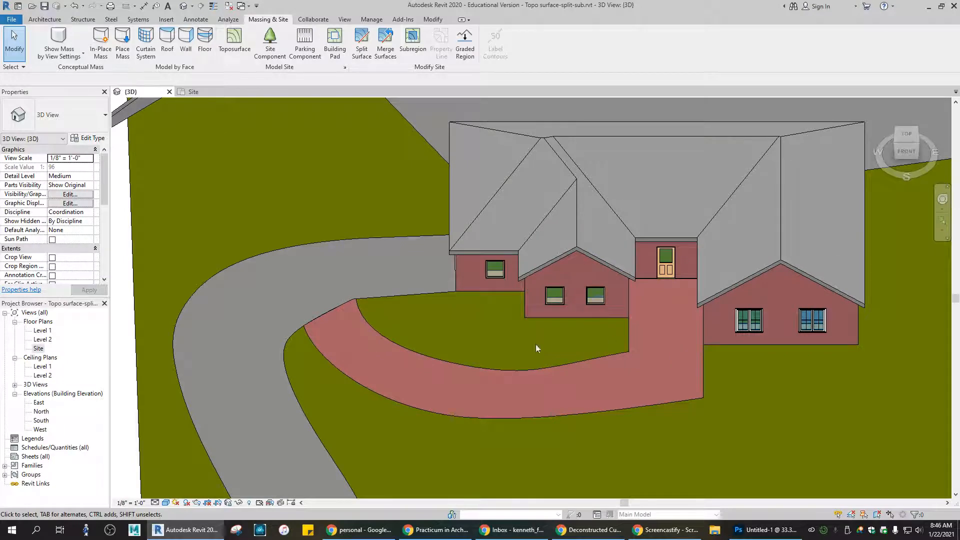
{"action": "scroll", "coordinate": [575, 381], "scroll_direction": "down", "scroll_amount": 3}
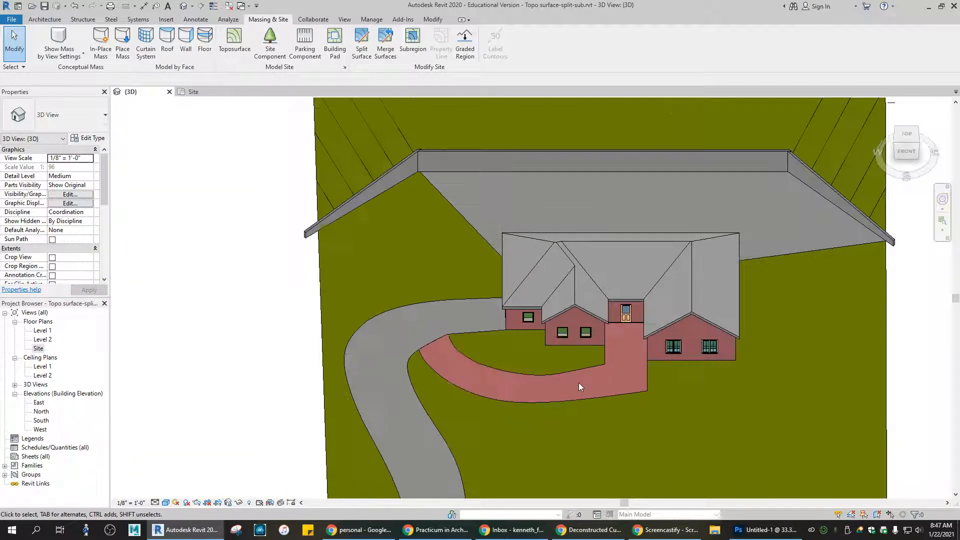
- Place an RPC Tree - Deciduous Red Ash - 25' site component on Level 1, on the lawn in front of the large gable
{"action": "mouse_move", "coordinate": [917, 144]}
{"action": "left_mouse_down"}
{"action": "mouse_move", "coordinate": [839, 116]}
{"action": "mouse_move", "coordinate": [900, 118]}
{"action": "mouse_move", "coordinate": [857, 112]}
{"action": "left_mouse_up"}
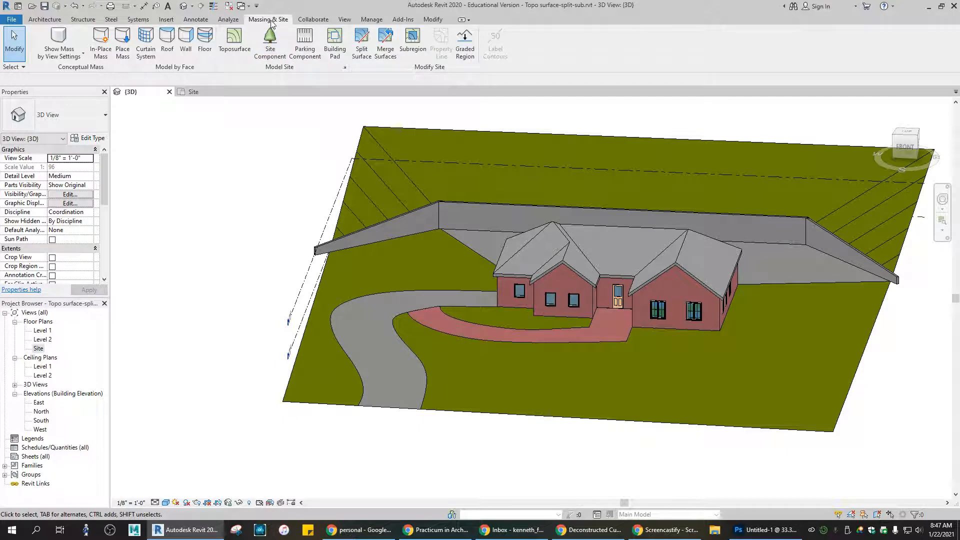
{"action": "left_click", "coordinate": [270, 44]}
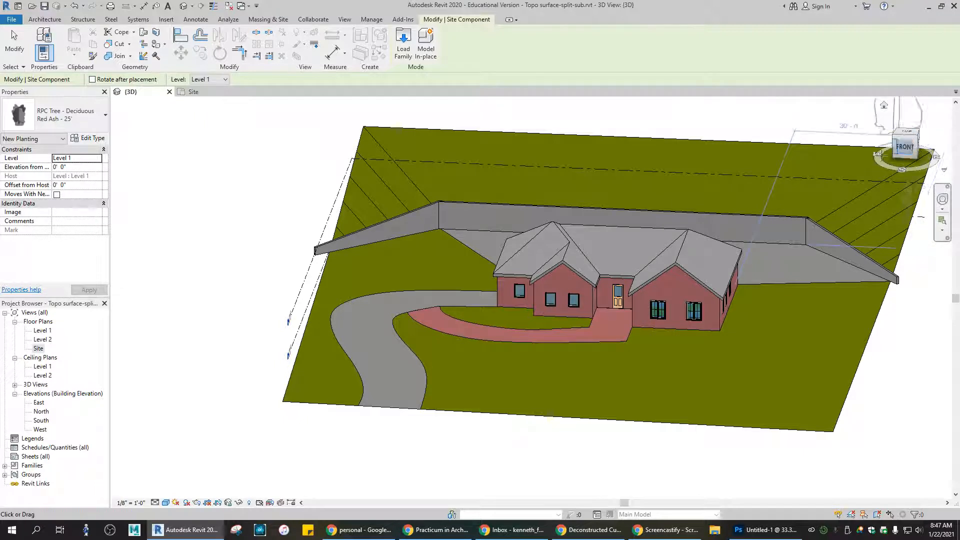
{"action": "left_click", "coordinate": [661, 381]}
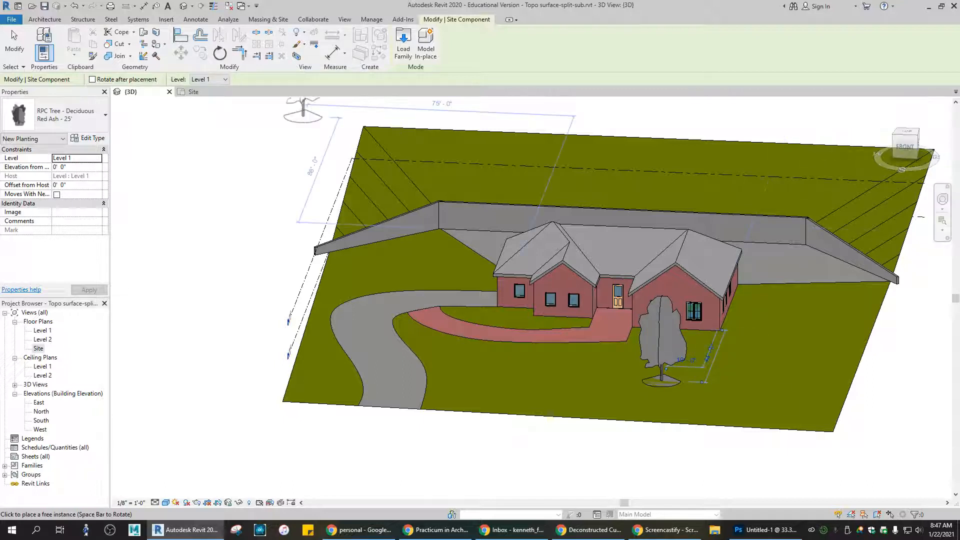
{"action": "left_click", "coordinate": [14, 42]}
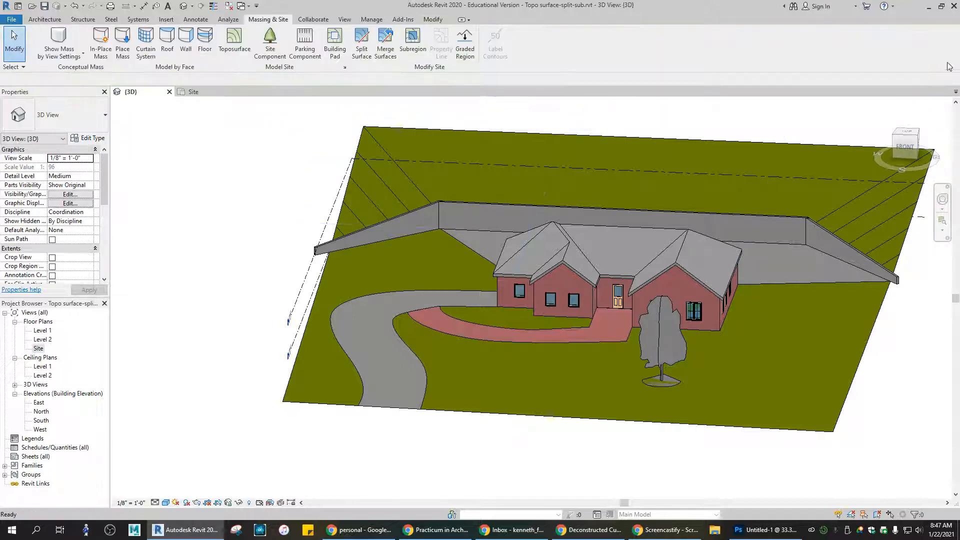
- Move the red ash tree across the lawn to just beyond the house's corner beside the large gable
{"action": "left_click", "coordinate": [907, 147]}
{"action": "left_click_drag", "start_coordinate": [915, 123], "coordinate": [866, 164]}
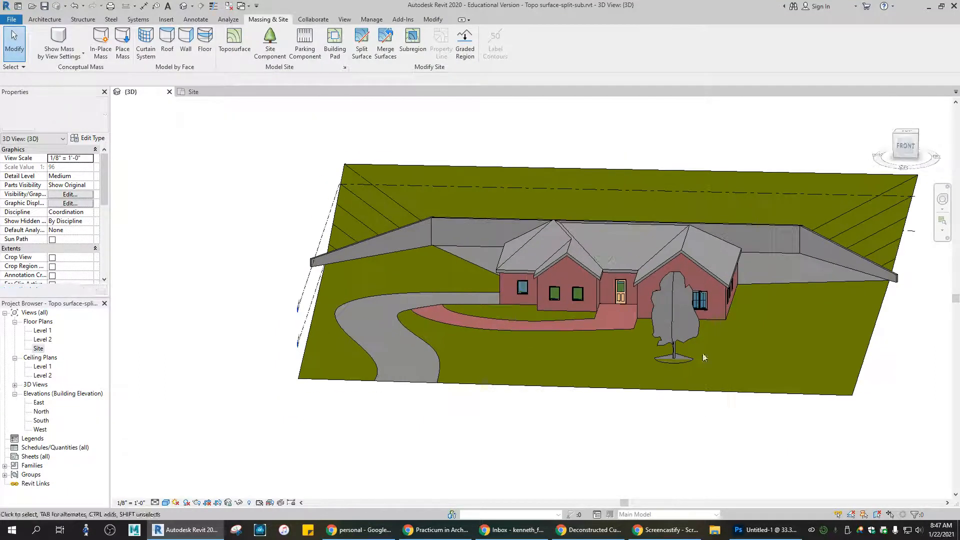
{"action": "left_click", "coordinate": [676, 315]}
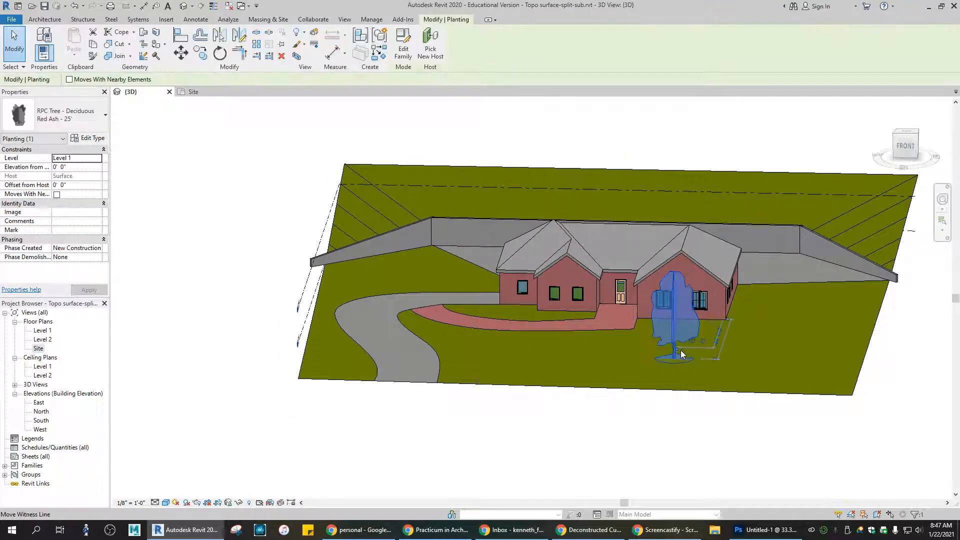
{"action": "left_click", "coordinate": [905, 133]}
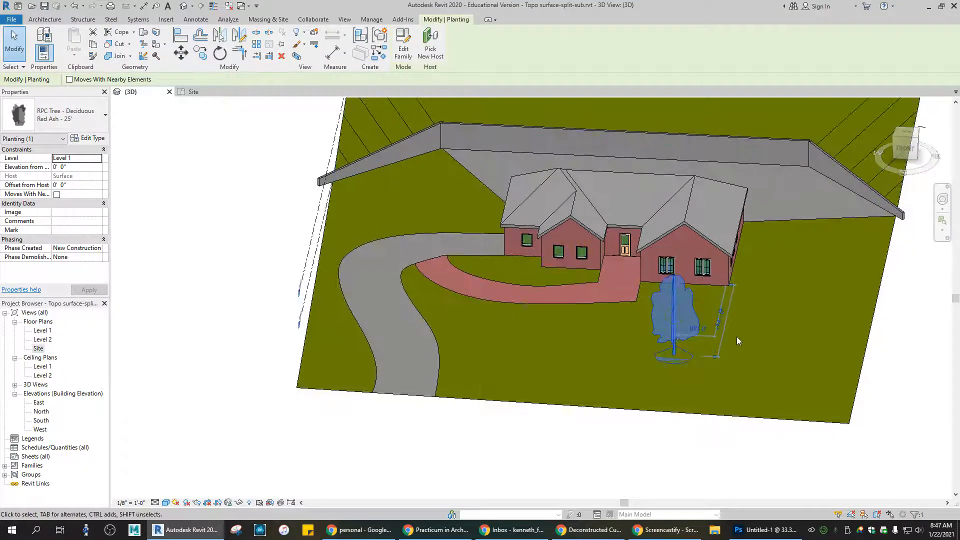
{"action": "left_click_drag", "start_coordinate": [671, 318], "coordinate": [724, 333]}
- Check the tree's position from the front, and move it onto the lawn in front of the large gable's windows
{"action": "left_click", "coordinate": [905, 148]}
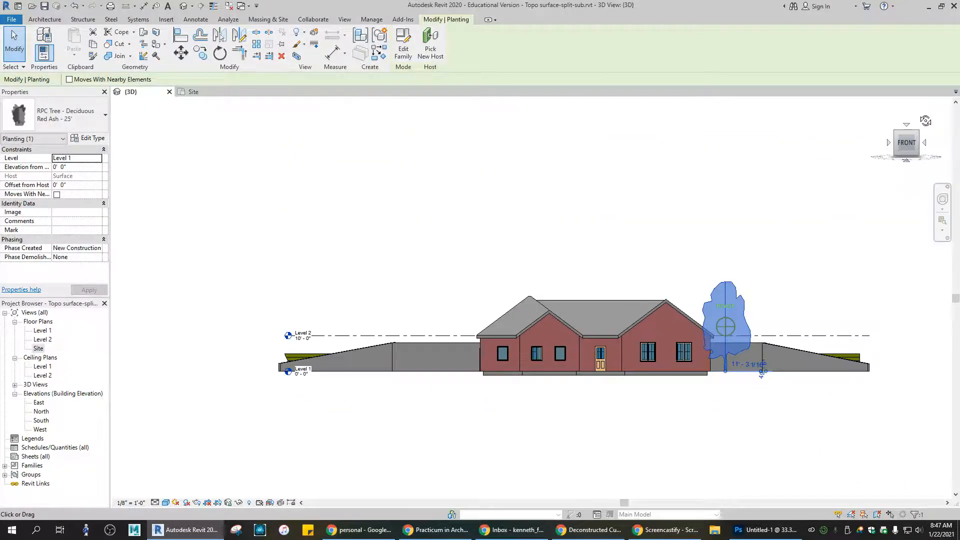
{"action": "left_click", "coordinate": [905, 131]}
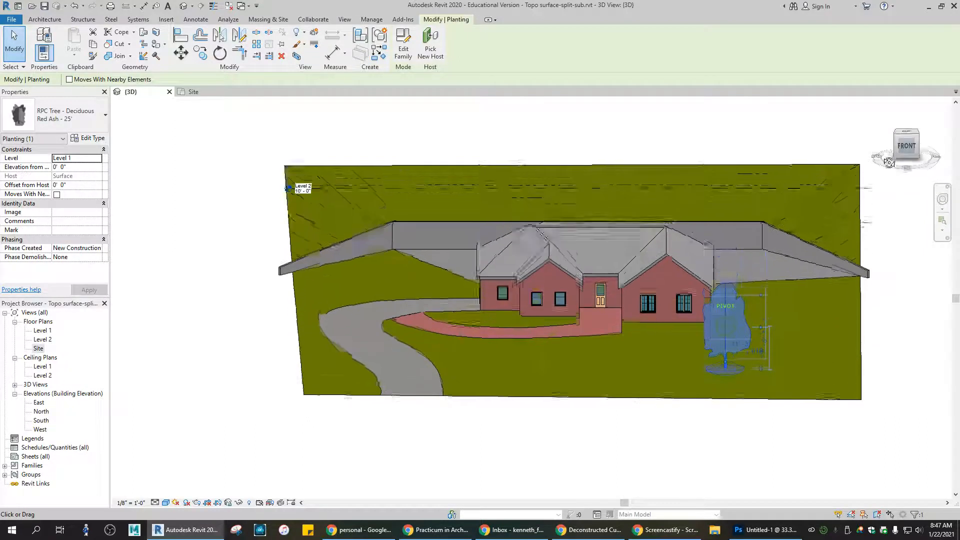
{"action": "left_click", "coordinate": [736, 343]}
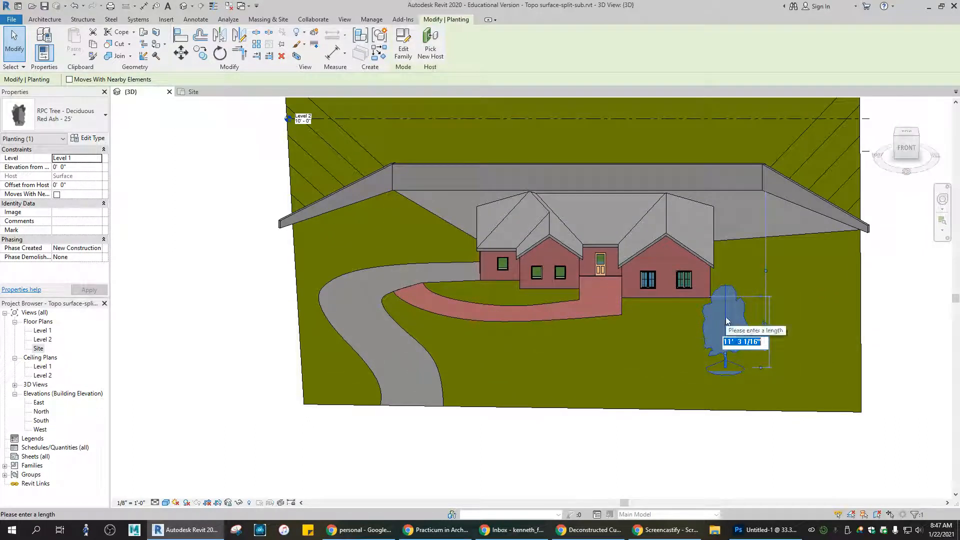
{"action": "key", "text": "Escape"}
{"action": "left_click_drag", "start_coordinate": [727, 323], "coordinate": [669, 331]}
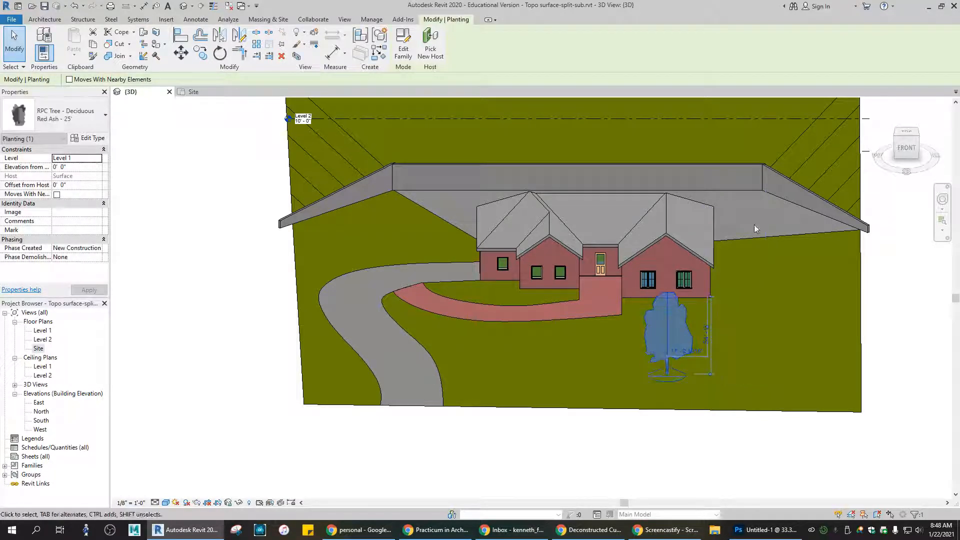
- Compare the tree with the house in the straight front view and from raised angles
{"action": "left_click", "coordinate": [906, 148]}
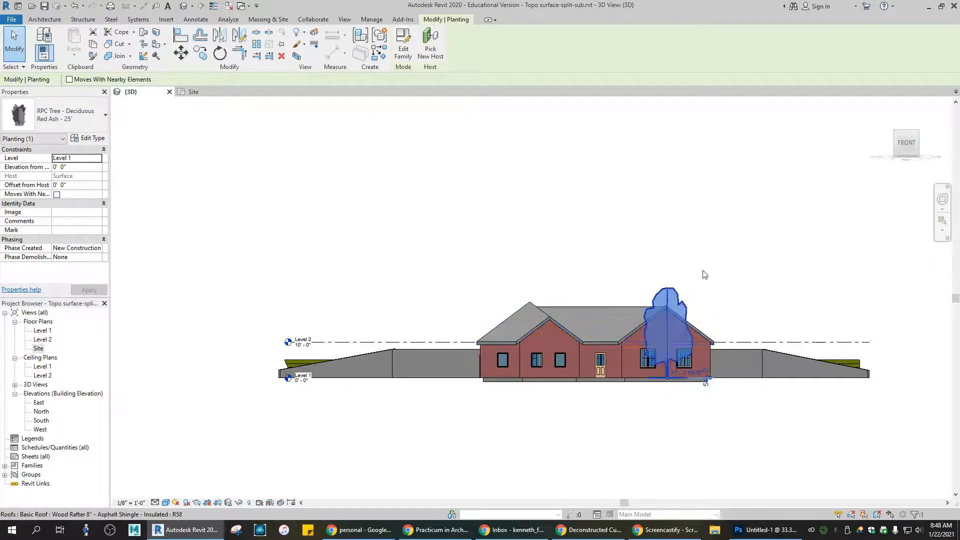
{"action": "left_click_drag", "start_coordinate": [903, 149], "coordinate": [897, 164]}
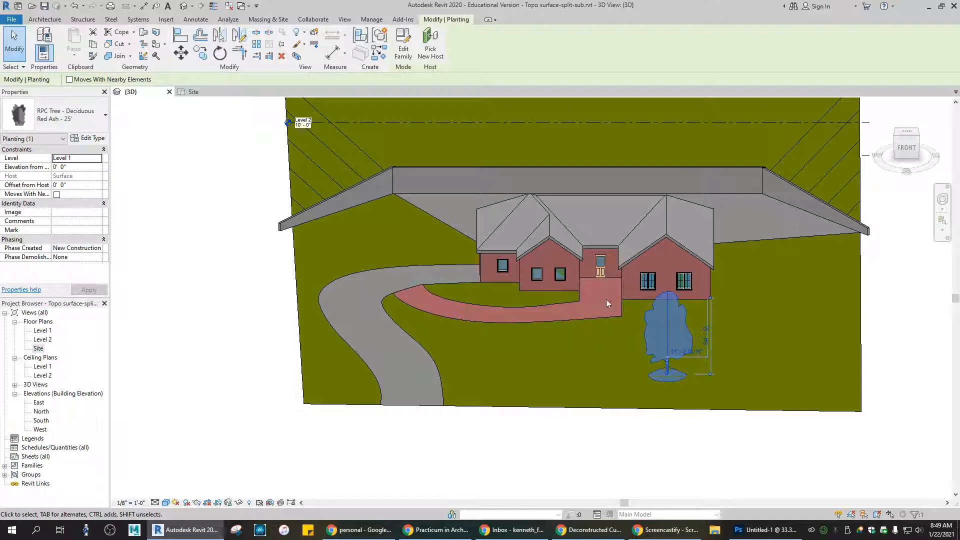
{"action": "left_click_drag", "start_coordinate": [902, 144], "coordinate": [171, 133]}
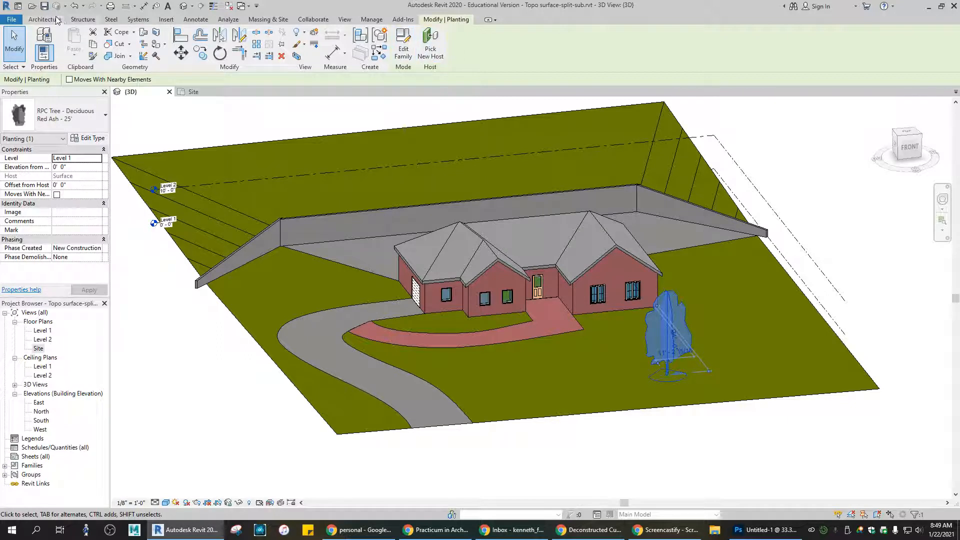
- Start another RPC Tree - Deciduous Red Ash - 25' site component and compare the view in the Consistent Colors and Shaded visual styles
{"action": "left_click", "coordinate": [280, 20]}
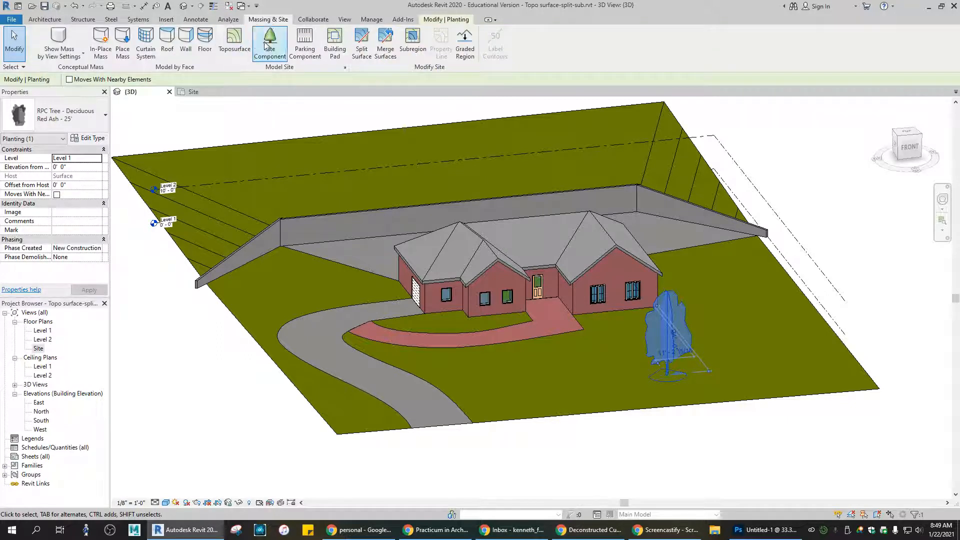
{"action": "left_click", "coordinate": [270, 40]}
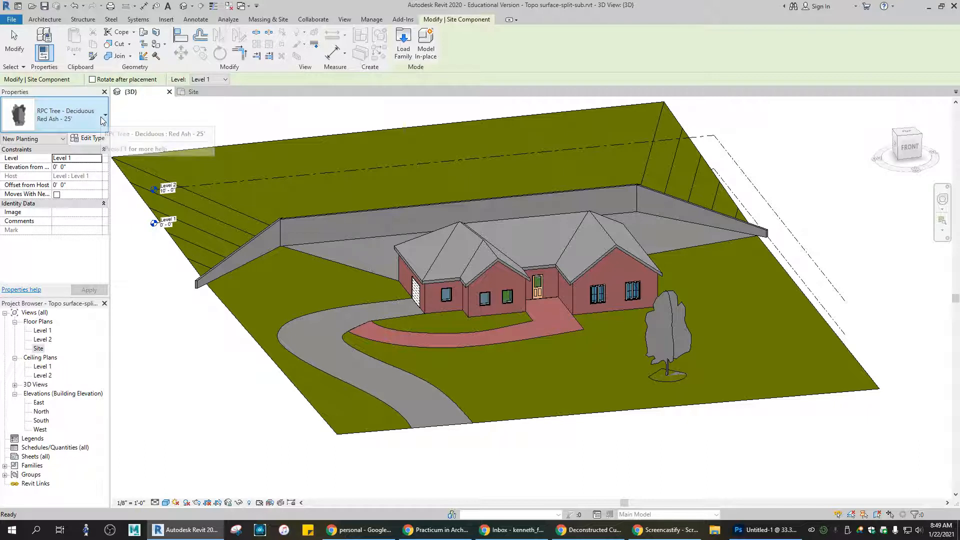
{"action": "left_click", "coordinate": [55, 118]}
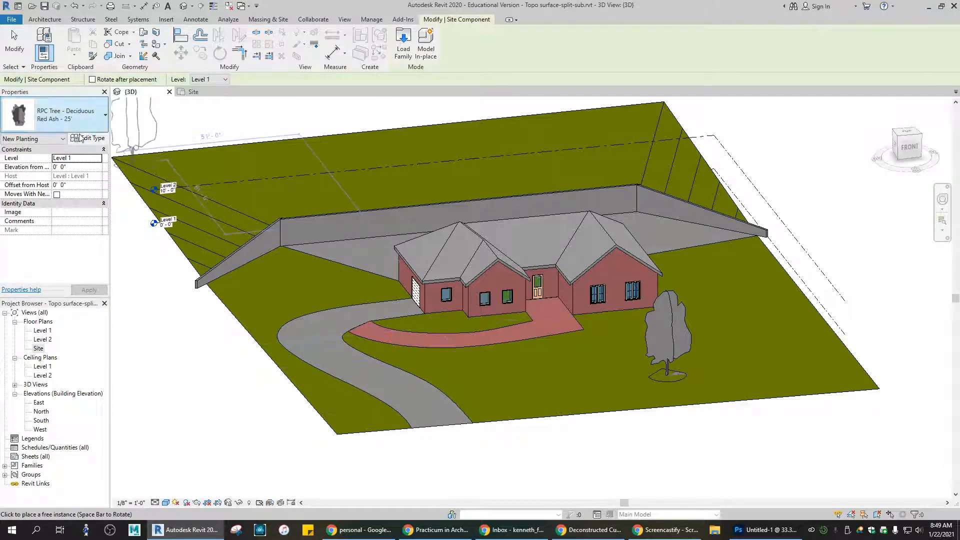
{"action": "left_click", "coordinate": [167, 502]}
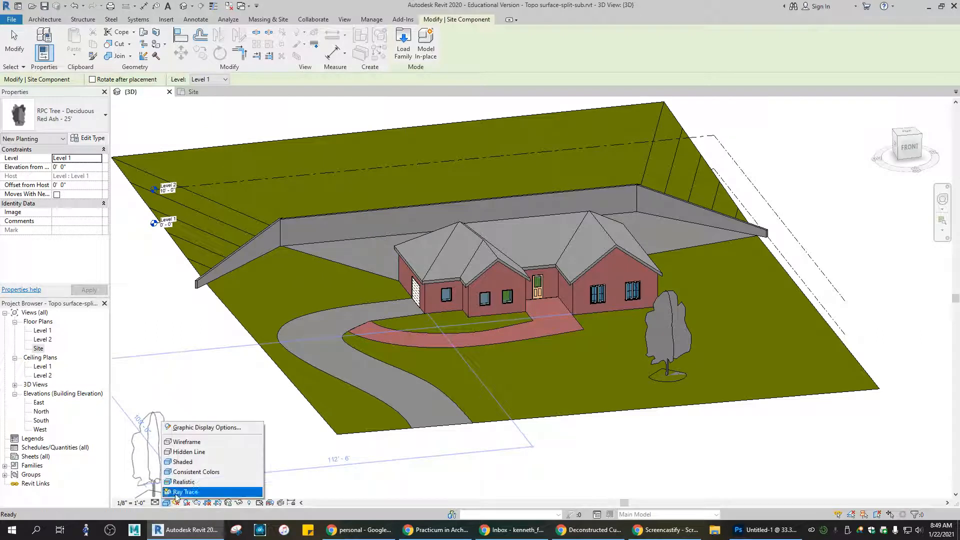
{"action": "left_click", "coordinate": [188, 471]}
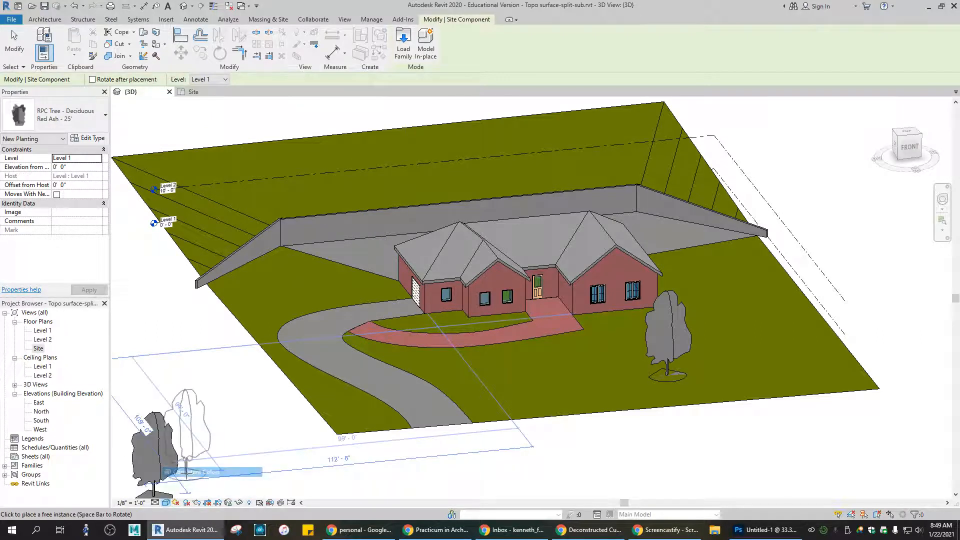
{"action": "left_click", "coordinate": [167, 502]}
{"action": "left_click", "coordinate": [181, 462]}
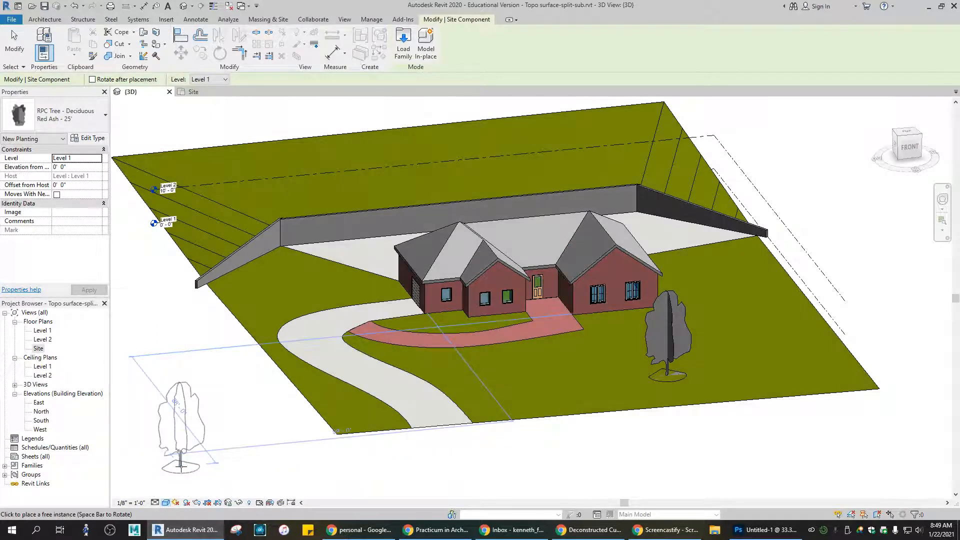
- Compare the trees and ground materials in the Realistic and Consistent Colors visual styles, finishing with Consistent Colors
{"action": "left_click", "coordinate": [167, 503]}
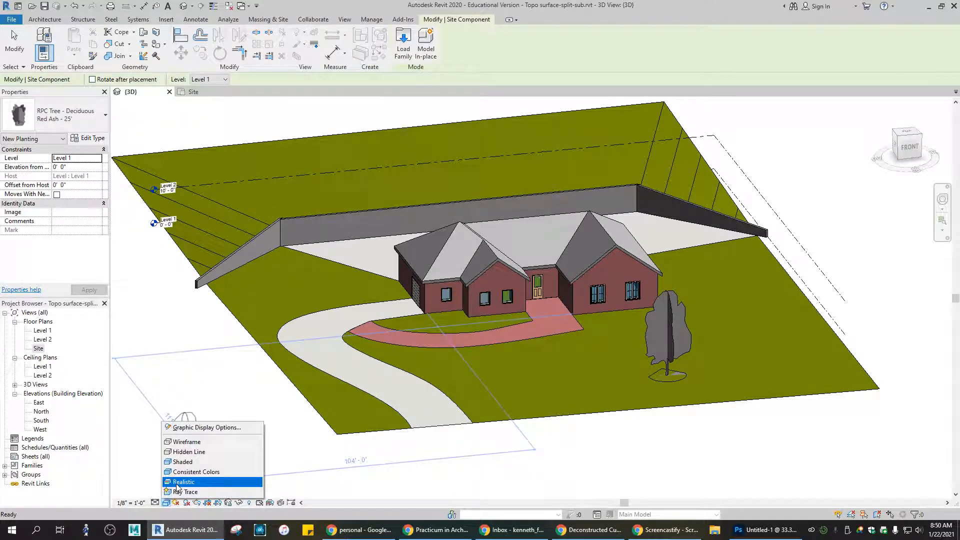
{"action": "left_click", "coordinate": [177, 483]}
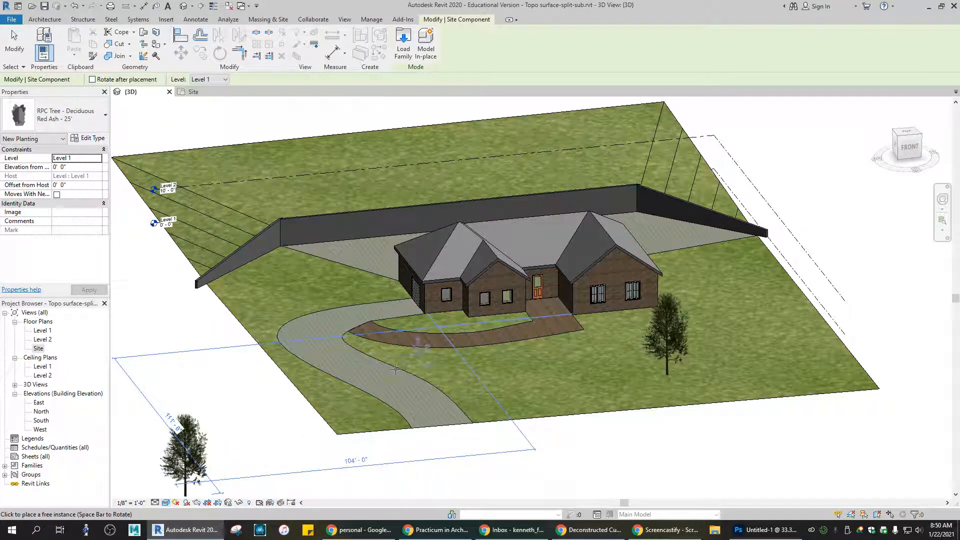
{"action": "left_click", "coordinate": [167, 503]}
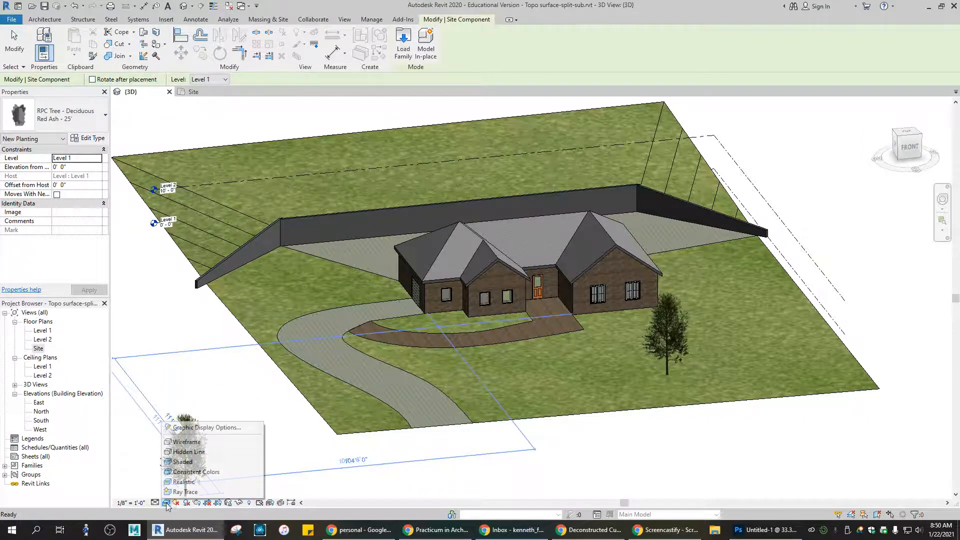
{"action": "left_click", "coordinate": [189, 473]}
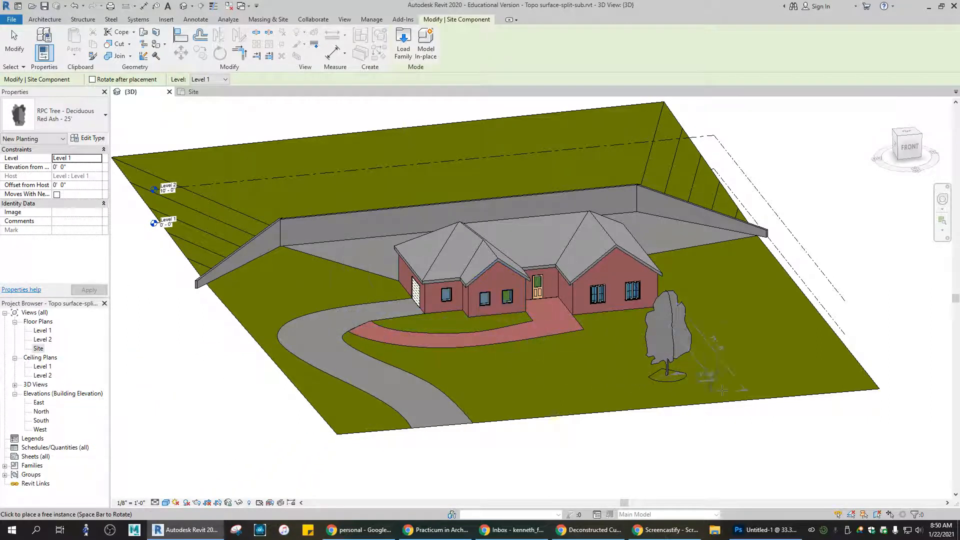
{"action": "left_click", "coordinate": [166, 503]}
{"action": "left_click", "coordinate": [182, 482]}
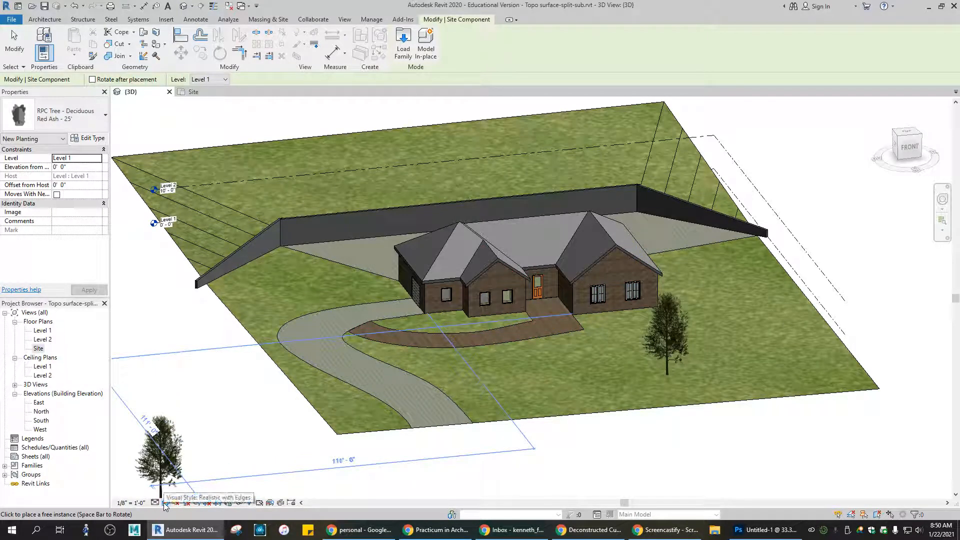
{"action": "left_click", "coordinate": [165, 503]}
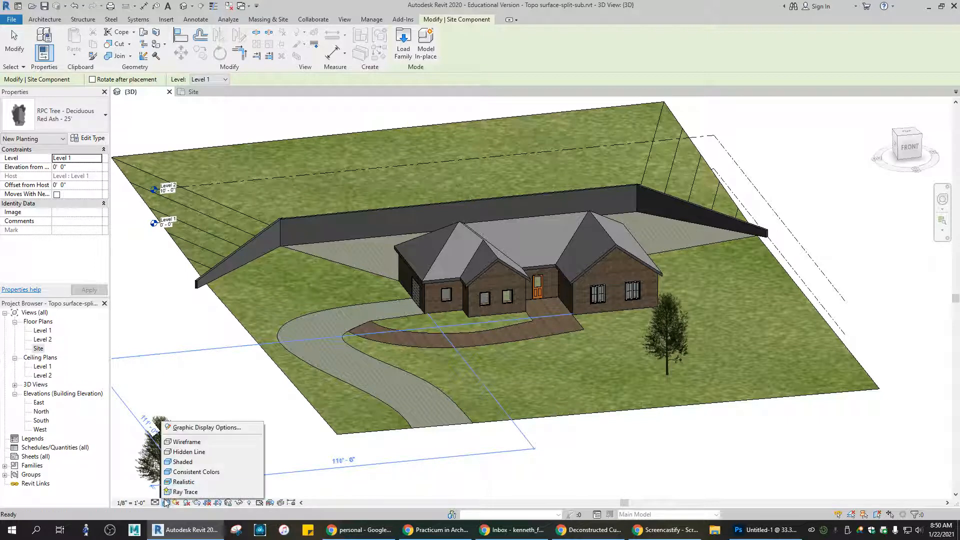
{"action": "left_click", "coordinate": [184, 472]}
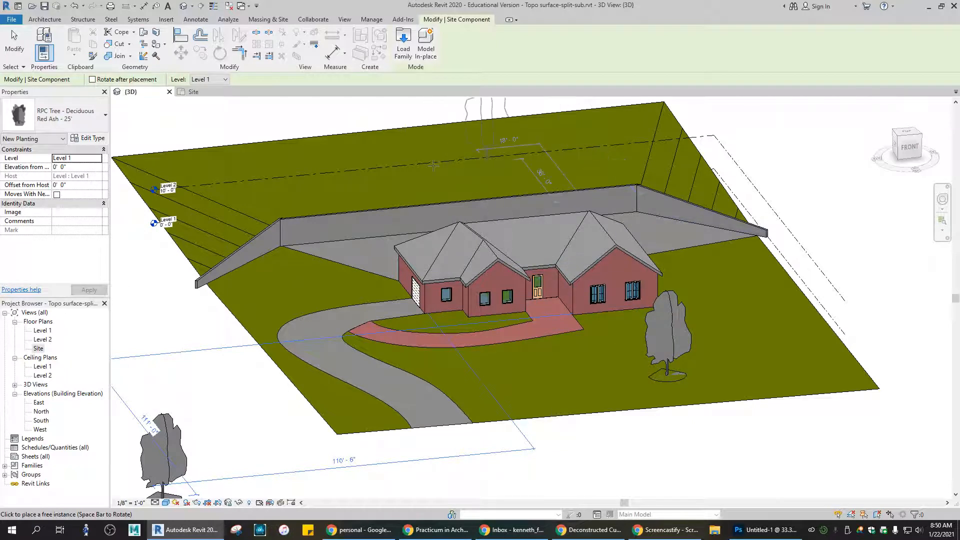
- Place a second red ash on the raised ground behind the retaining wall, and compare its elevation with the front lawn tree's
{"action": "left_click", "coordinate": [270, 167]}
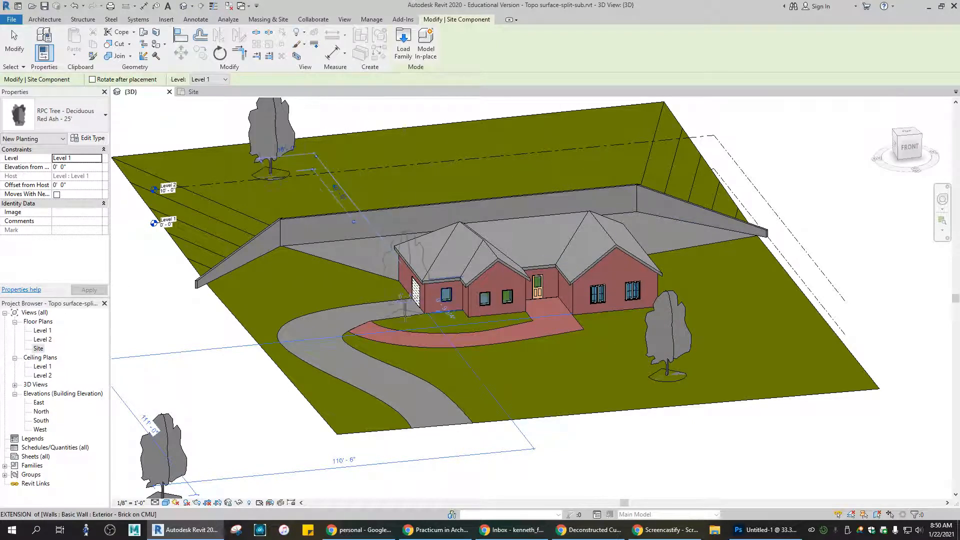
{"action": "left_click", "coordinate": [15, 40]}
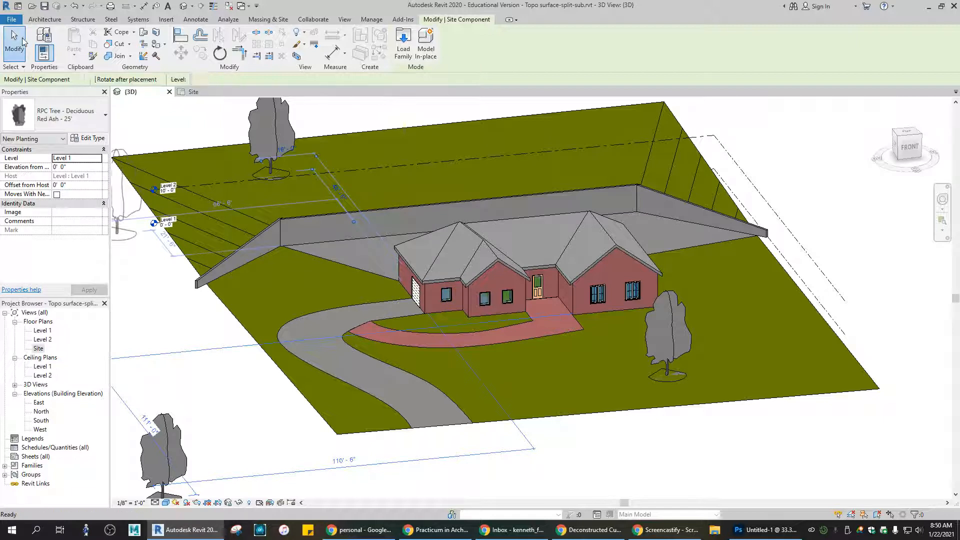
{"action": "left_click", "coordinate": [256, 125]}
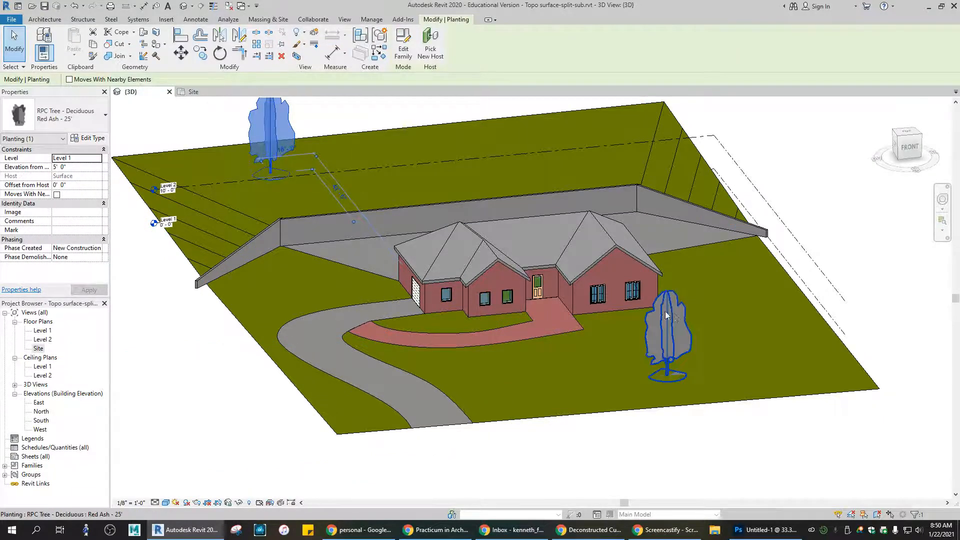
{"action": "left_click", "coordinate": [667, 330]}
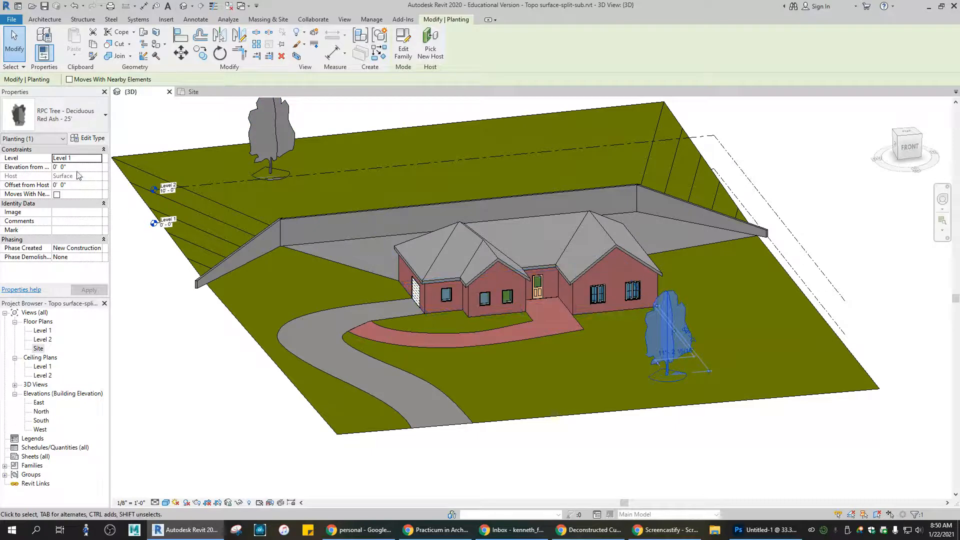
- Compare the heights of the two trees from the straight front view and a raised angle
{"action": "left_click", "coordinate": [909, 146]}
{"action": "left_click_drag", "start_coordinate": [873, 138], "coordinate": [876, 152]}
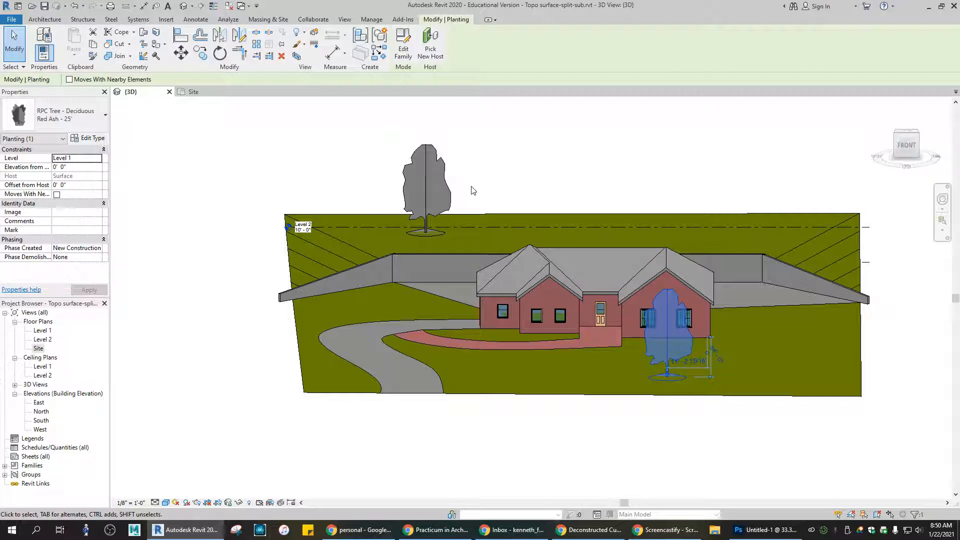
{"action": "left_click_drag", "start_coordinate": [900, 142], "coordinate": [907, 144]}
- Start another site component, open the family loading dialog, and browse the Accessories folder of the Site library
{"action": "left_click", "coordinate": [279, 20]}
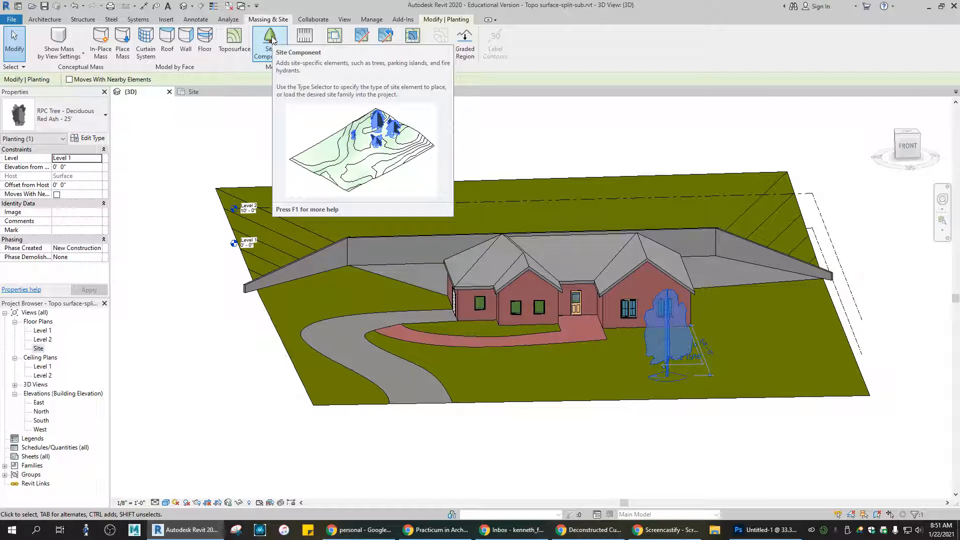
{"action": "left_click", "coordinate": [271, 38]}
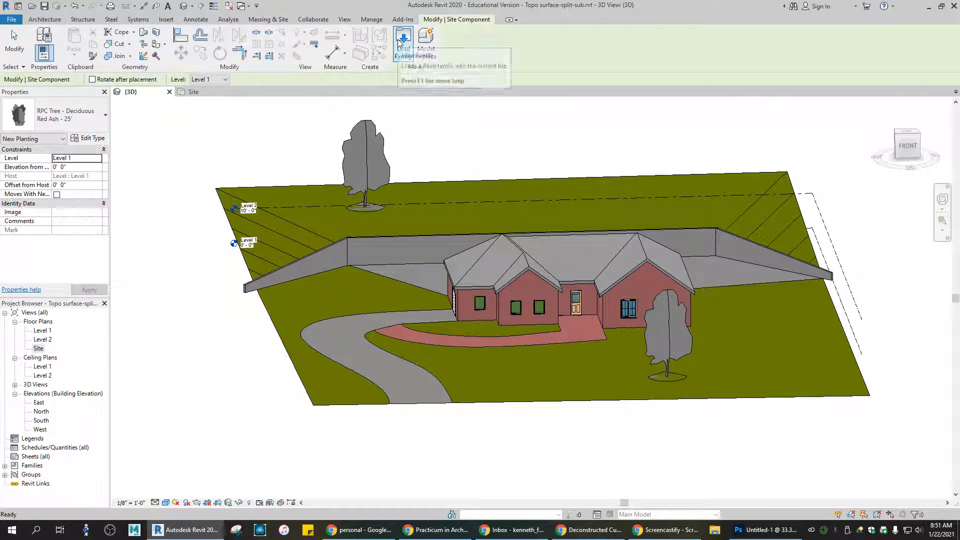
{"action": "left_click", "coordinate": [402, 40]}
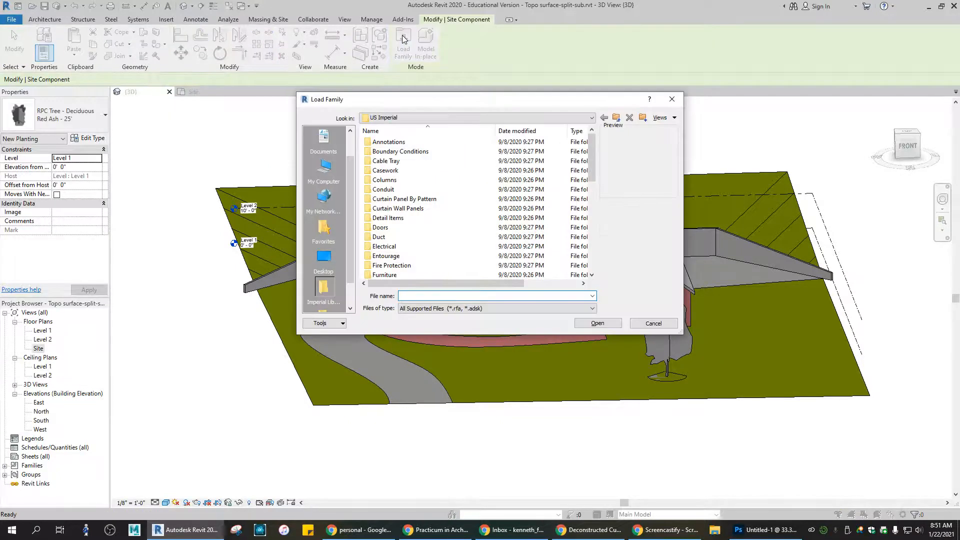
{"action": "scroll", "coordinate": [405, 210], "scroll_direction": "down", "scroll_amount": 6}
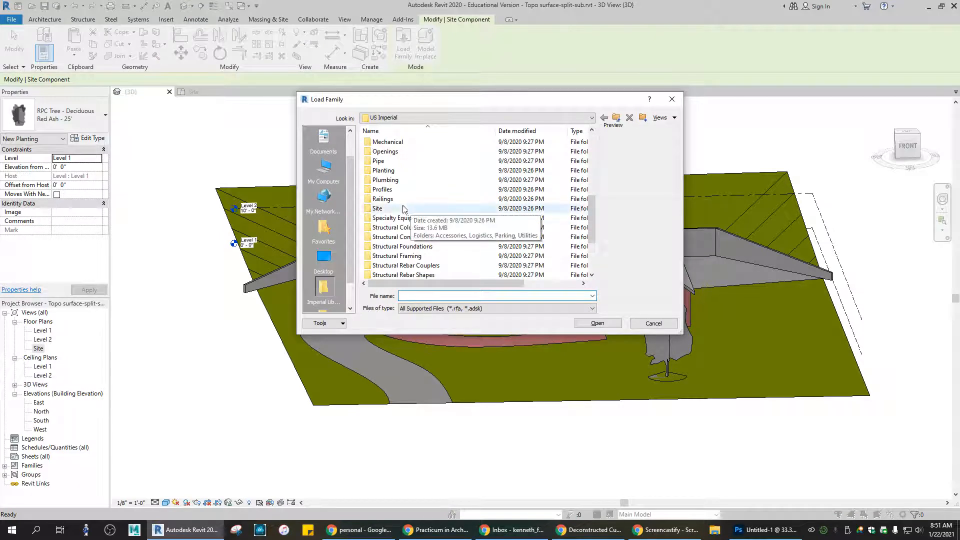
{"action": "double_click", "coordinate": [405, 209]}
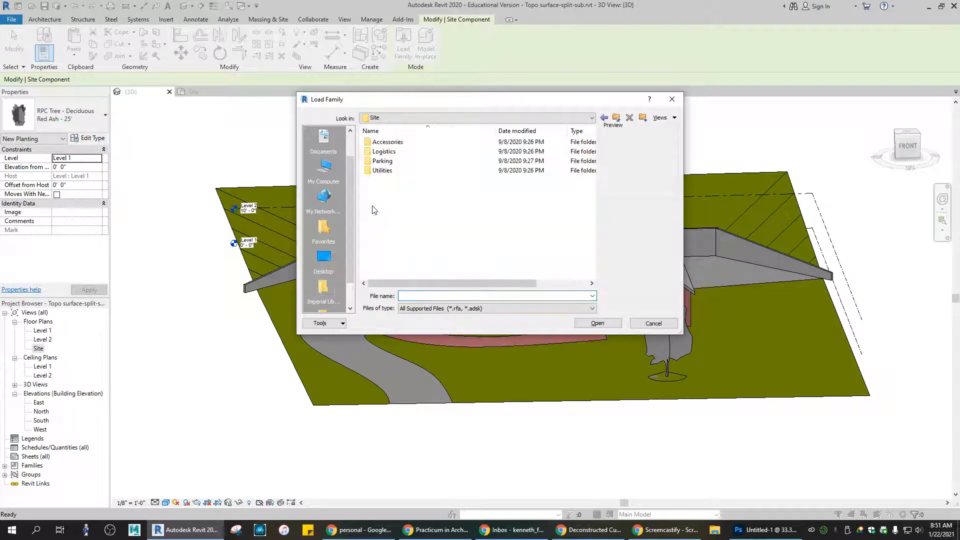
{"action": "double_click", "coordinate": [390, 144]}
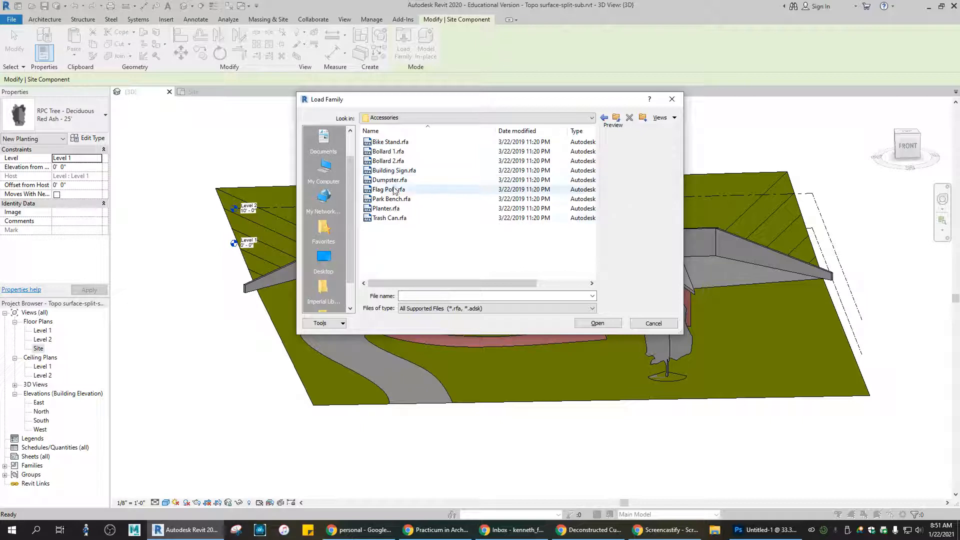
- Preview the families in the Site library's Logistics folder, including Porta-John, Construction Crane, Truck - Pick-Up and Waste Container
{"action": "left_click", "coordinate": [616, 118]}
{"action": "double_click", "coordinate": [389, 153]}
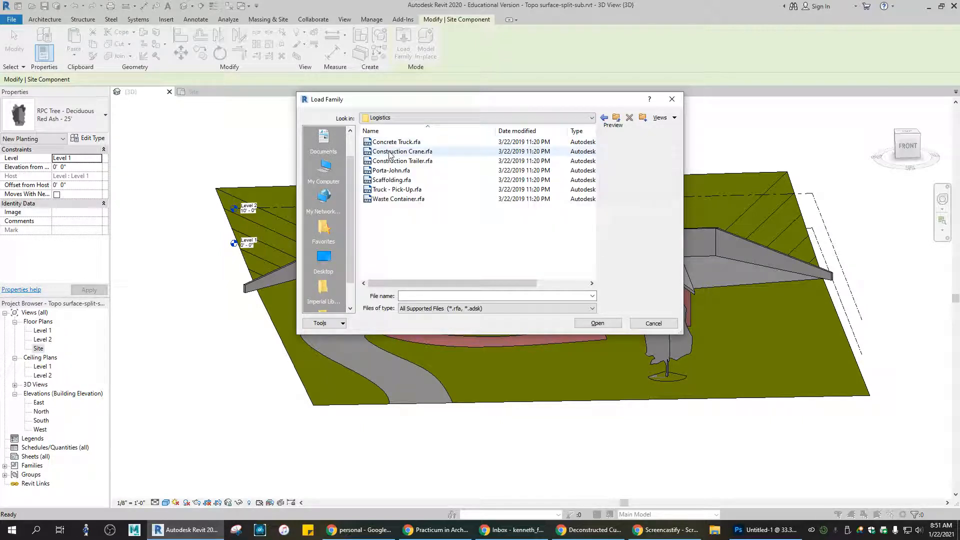
{"action": "left_click", "coordinate": [392, 180]}
{"action": "left_click", "coordinate": [393, 170]}
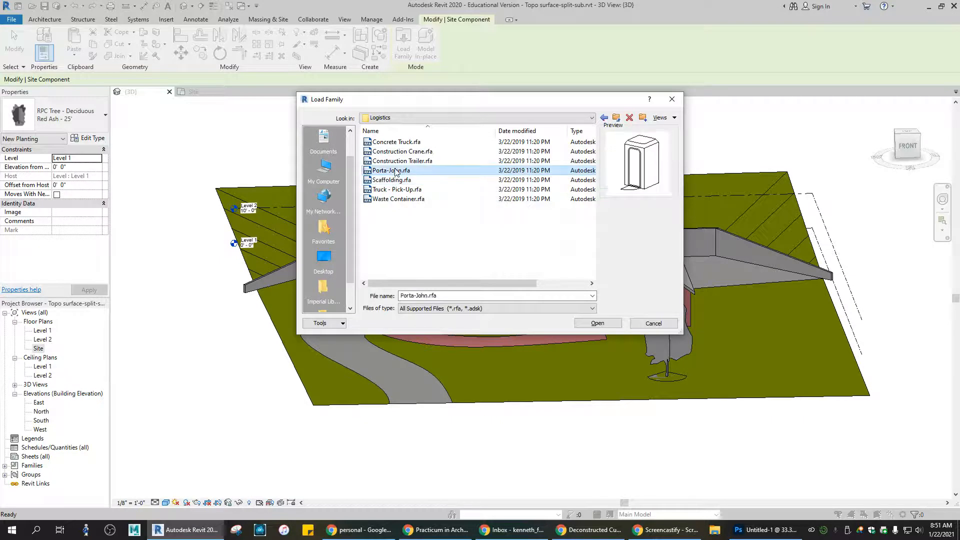
{"action": "left_click", "coordinate": [397, 162]}
{"action": "left_click", "coordinate": [399, 152]}
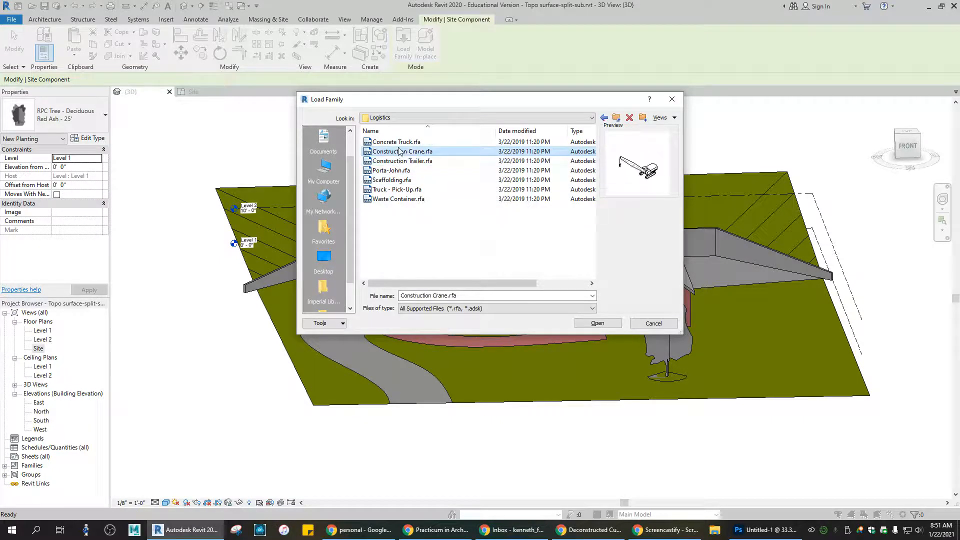
{"action": "left_click", "coordinate": [396, 142]}
{"action": "left_click", "coordinate": [389, 190]}
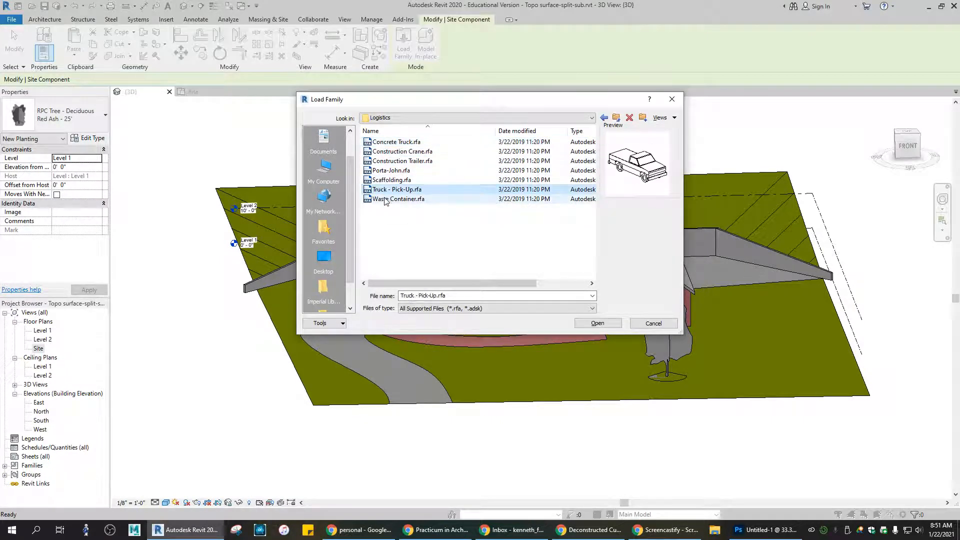
{"action": "left_click", "coordinate": [385, 200]}
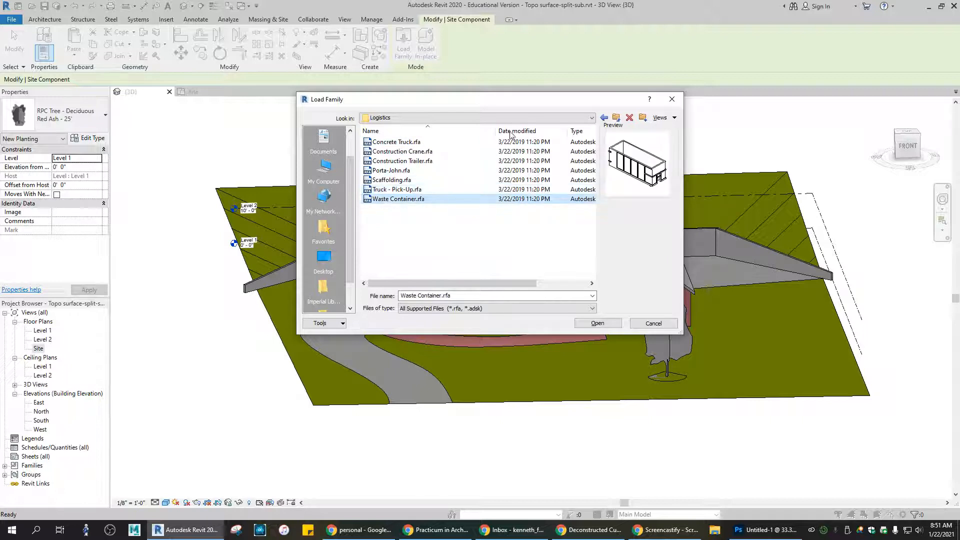
- Preview the families in the Site library's Parking folder, including the direction arrows, parking spaces, Parking Island 2 and Parking Island 1
{"action": "left_click", "coordinate": [617, 118]}
{"action": "double_click", "coordinate": [398, 161]}
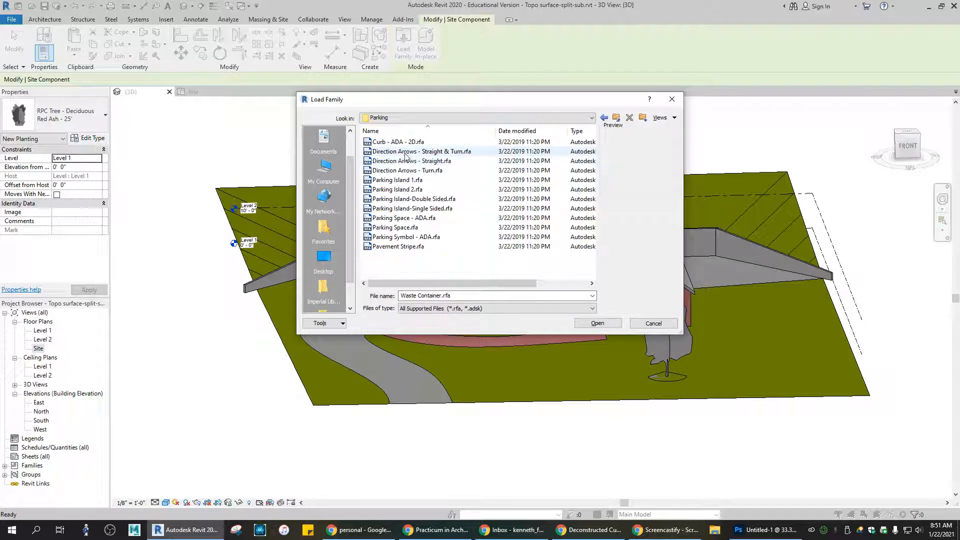
{"action": "left_click", "coordinate": [400, 151]}
{"action": "left_click", "coordinate": [400, 171]}
{"action": "left_click", "coordinate": [400, 199]}
{"action": "left_click", "coordinate": [400, 208]}
{"action": "left_click", "coordinate": [400, 227]}
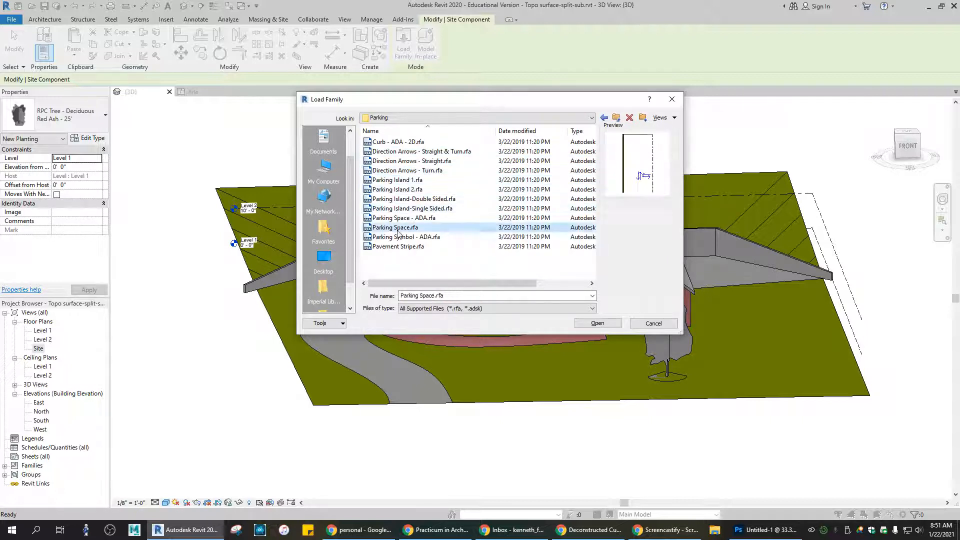
{"action": "left_click", "coordinate": [400, 247]}
{"action": "left_click", "coordinate": [400, 237]}
{"action": "left_click", "coordinate": [401, 228]}
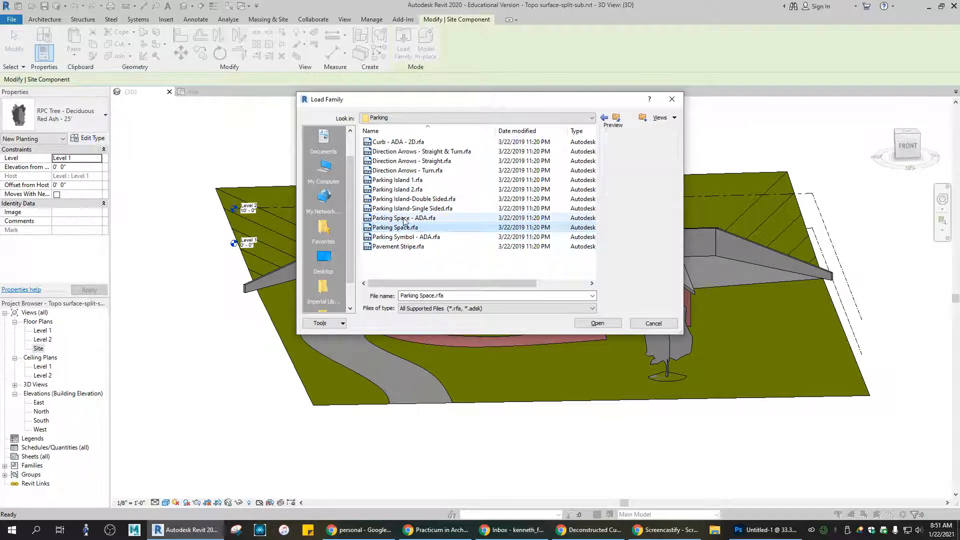
{"action": "left_click", "coordinate": [403, 218]}
{"action": "left_click", "coordinate": [400, 208]}
{"action": "left_click", "coordinate": [395, 199]}
{"action": "left_click", "coordinate": [395, 190]}
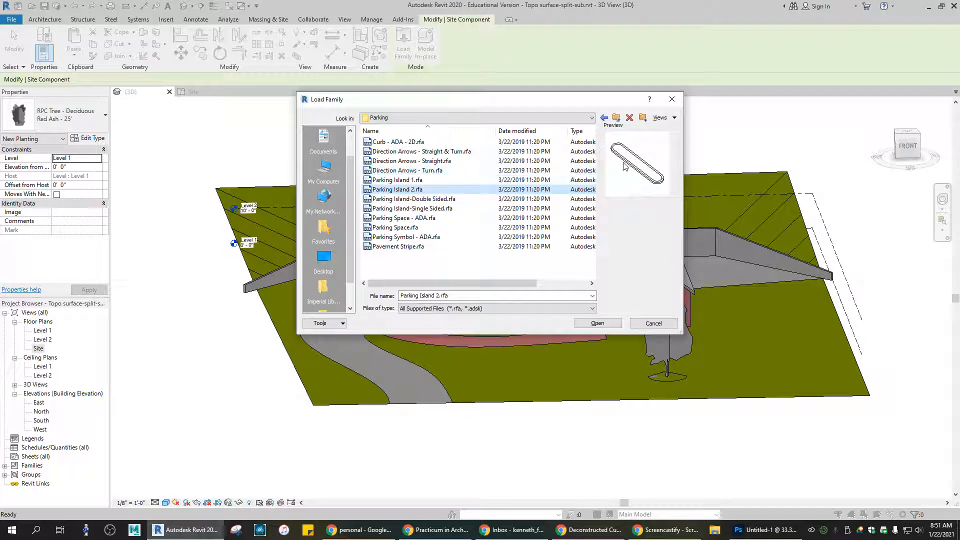
{"action": "left_click", "coordinate": [390, 181]}
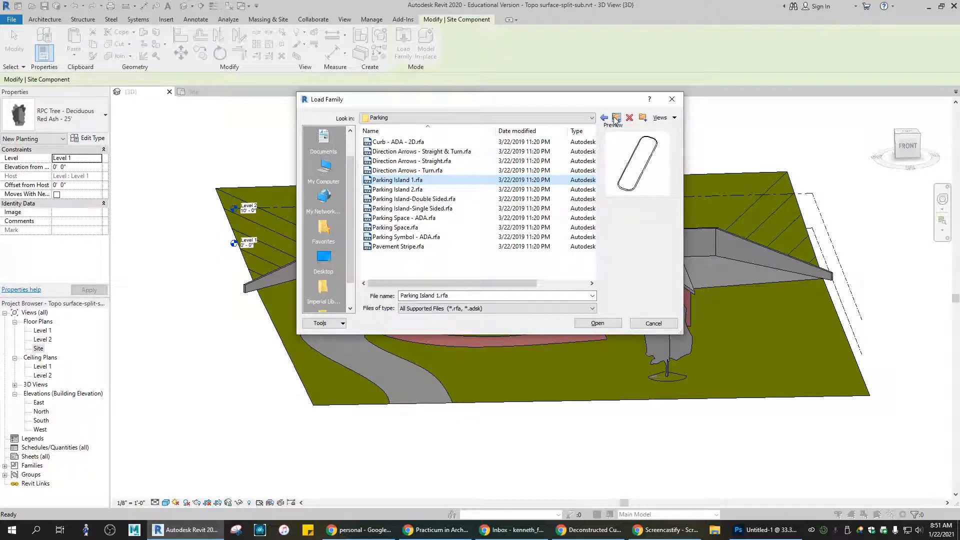
- Preview the families in the Site library's Utilities folder, including Gas Connection, Utility Pole, Water Connection and Condensate Connection
{"action": "left_click", "coordinate": [616, 118]}
{"action": "double_click", "coordinate": [381, 171]}
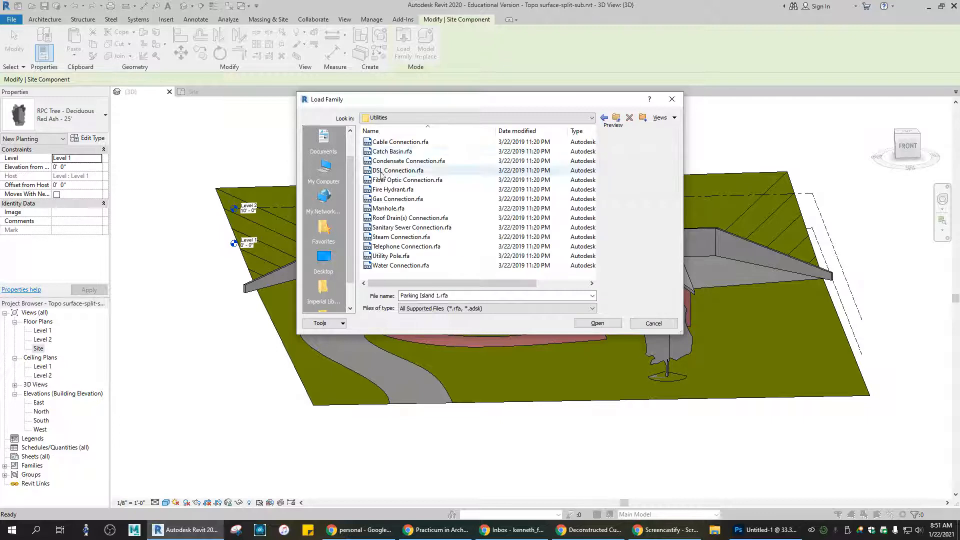
{"action": "key", "text": "Down"}
{"action": "key", "text": "Down"}
{"action": "key", "text": "Down"}
{"action": "key", "text": "Down"}
{"action": "key", "text": "Down"}
{"action": "key", "text": "Down"}
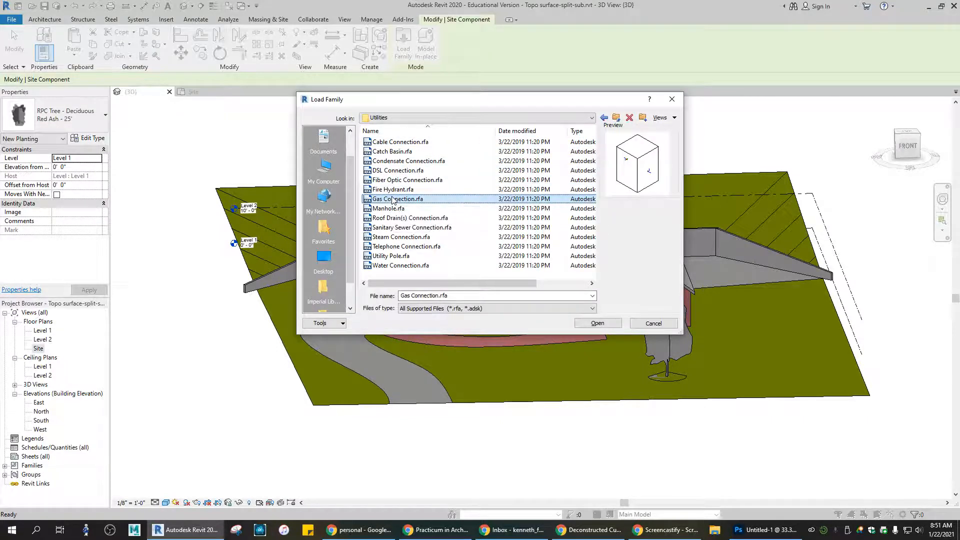
{"action": "key", "text": "Down"}
{"action": "key", "text": "Down"}
{"action": "key", "text": "Down"}
{"action": "key", "text": "Down"}
{"action": "key", "text": "Down"}
{"action": "key", "text": "Down"}
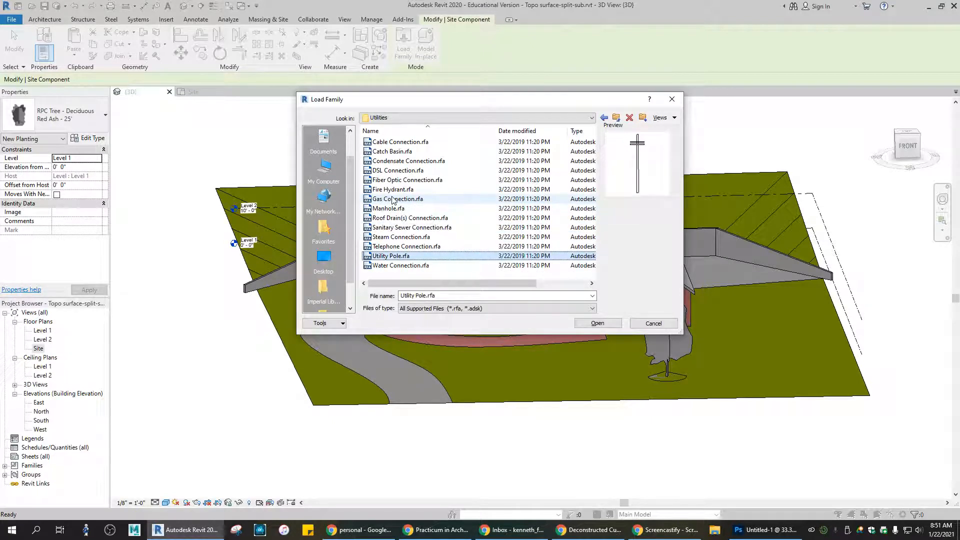
{"action": "key", "text": "Down"}
{"action": "key", "text": "Up"}
{"action": "key", "text": "Up"}
{"action": "key", "text": "Up"}
{"action": "key", "text": "Up"}
{"action": "key", "text": "Up"}
{"action": "key", "text": "Up"}
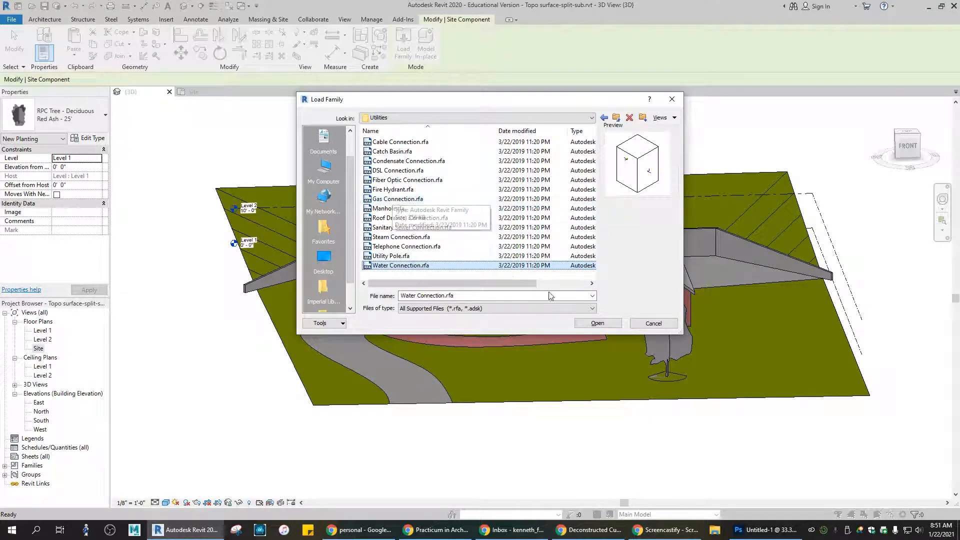
{"action": "key", "text": "Up"}
{"action": "key", "text": "Up"}
{"action": "key", "text": "Up"}
{"action": "key", "text": "Up"}
{"action": "key", "text": "Up"}
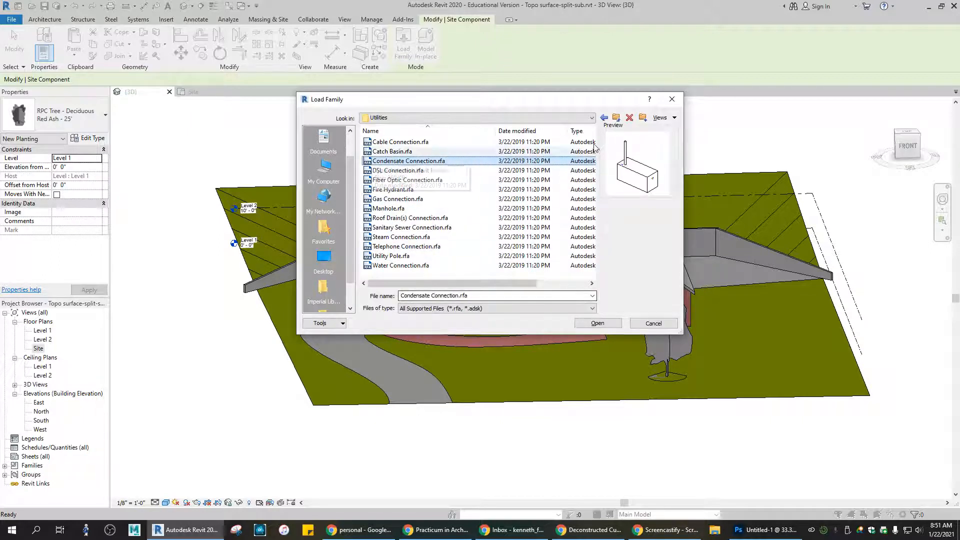
- Preview the families in the US Imperial library's Entourage folder, including RPC Chair, RPC Male, RPC Notebook Computer, RPC Picture Frame, Semi Truck and Van
{"action": "left_click", "coordinate": [615, 118]}
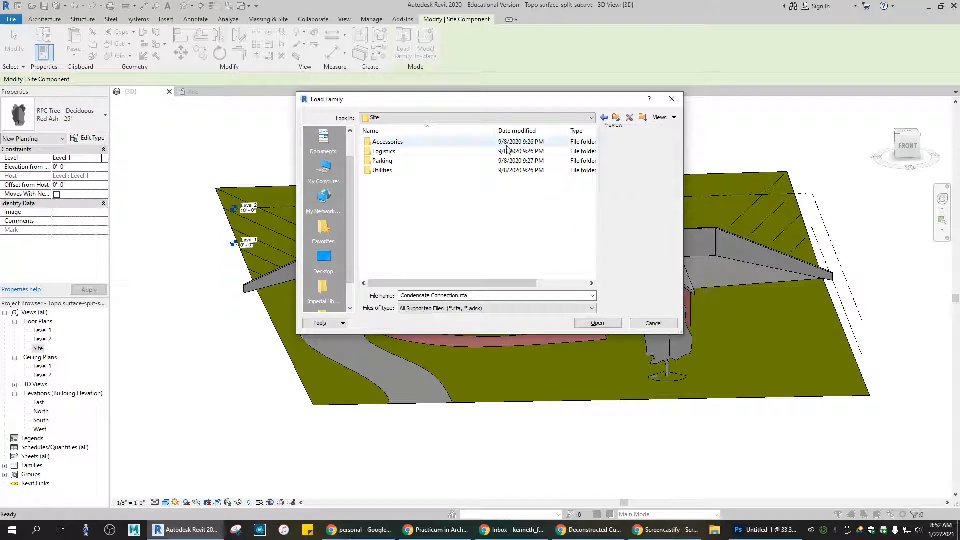
{"action": "left_click", "coordinate": [616, 118]}
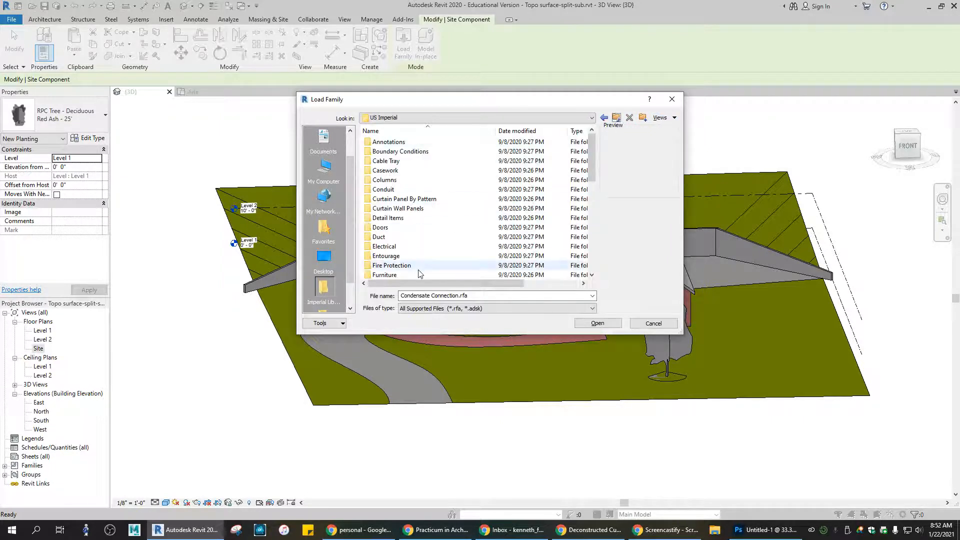
{"action": "scroll", "coordinate": [400, 247], "scroll_direction": "down", "scroll_amount": 2}
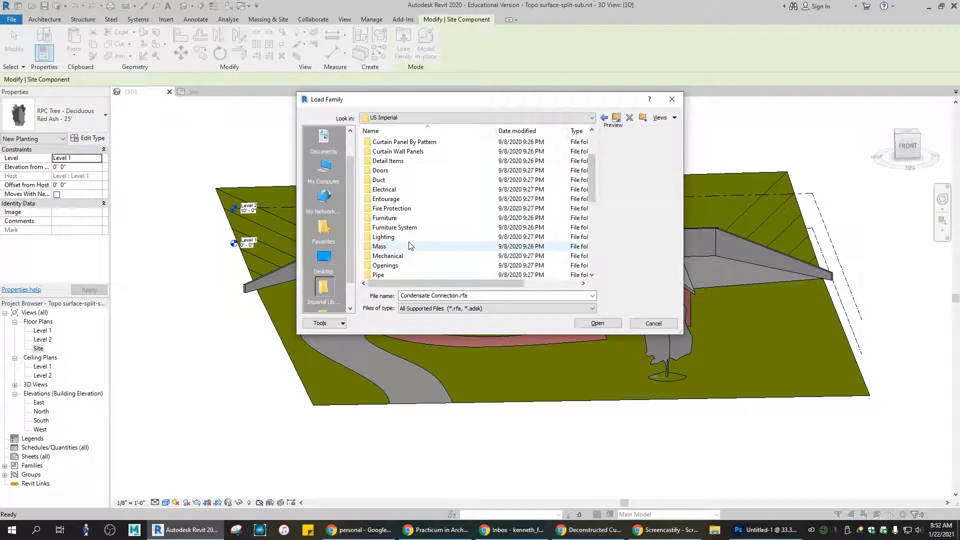
{"action": "double_click", "coordinate": [394, 200]}
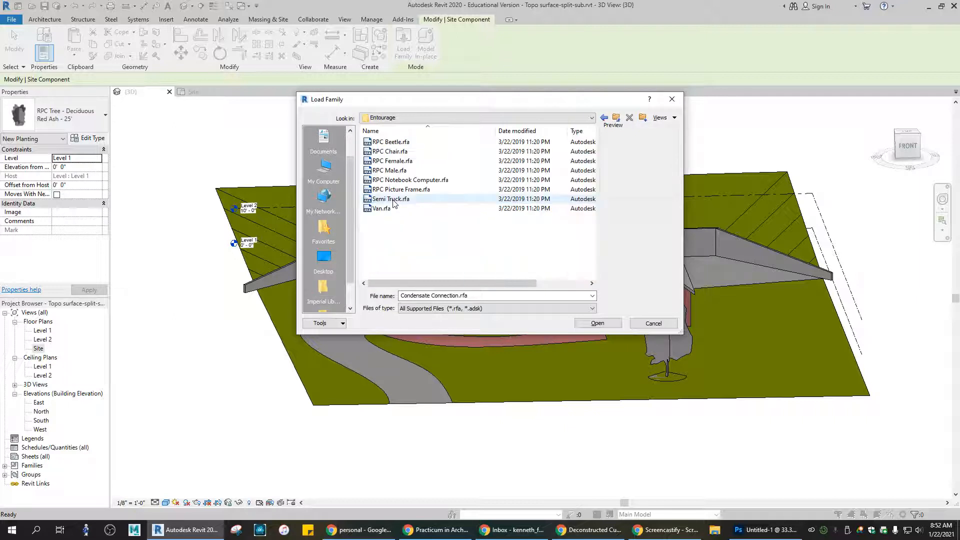
{"action": "left_click", "coordinate": [395, 142]}
{"action": "key", "text": "Down"}
{"action": "key", "text": "Down"}
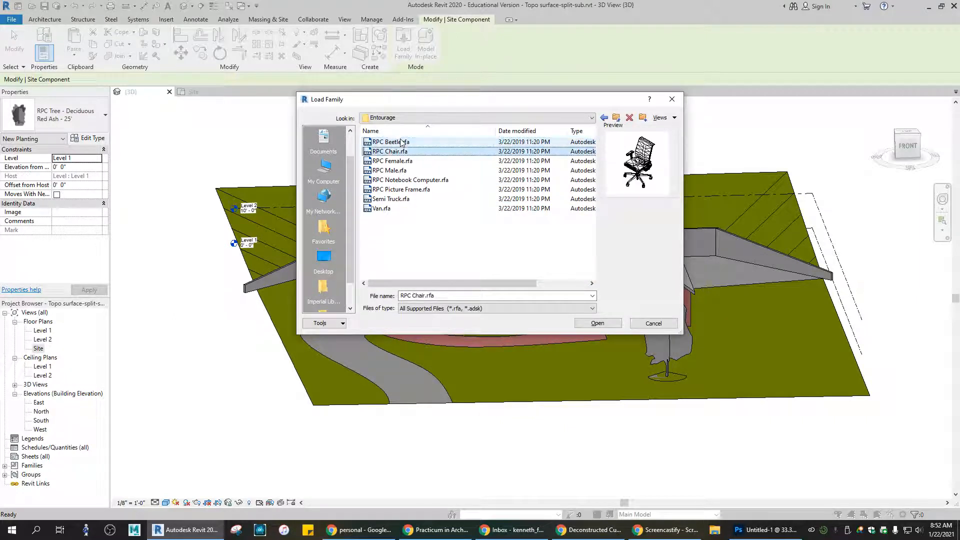
{"action": "key", "text": "Down"}
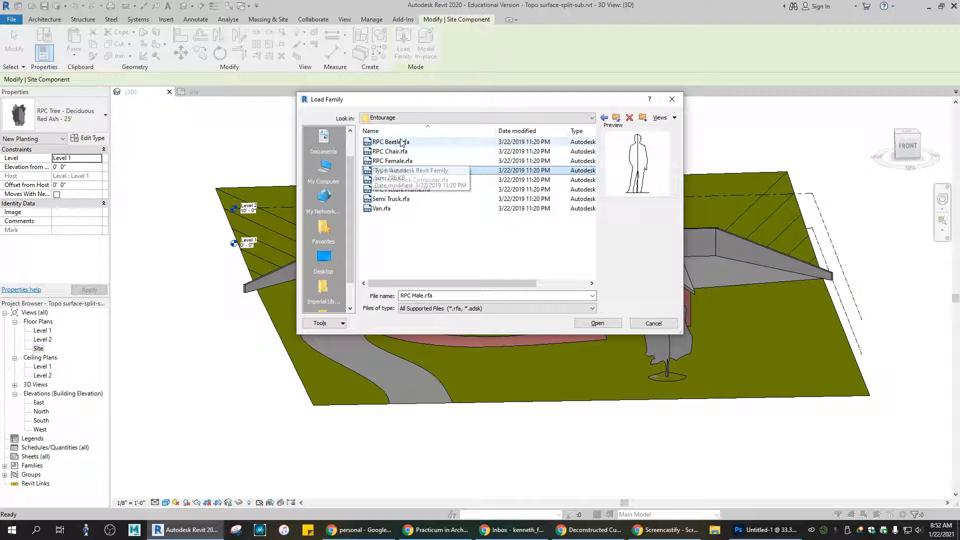
{"action": "key", "text": "Down"}
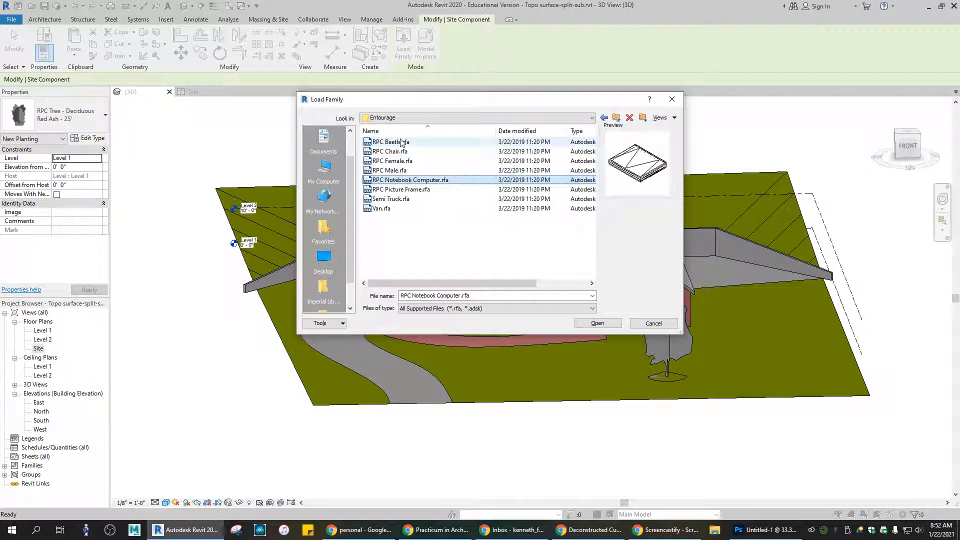
{"action": "key", "text": "Down"}
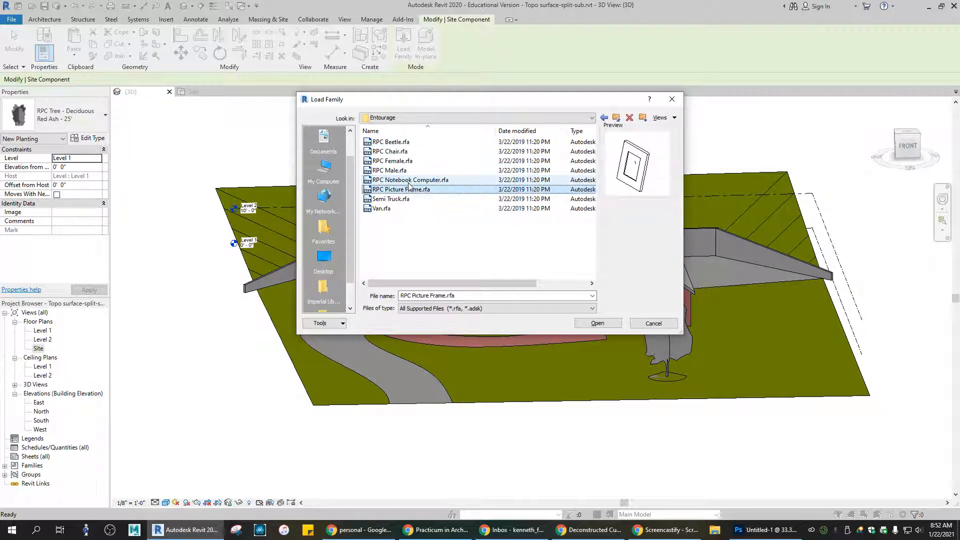
{"action": "key", "text": "Up"}
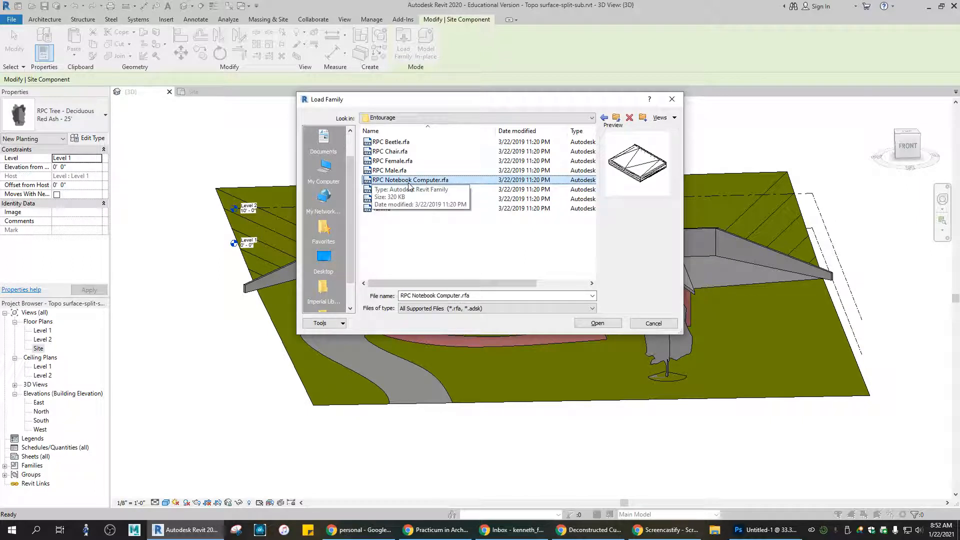
{"action": "key", "text": "Down"}
{"action": "key", "text": "Down"}
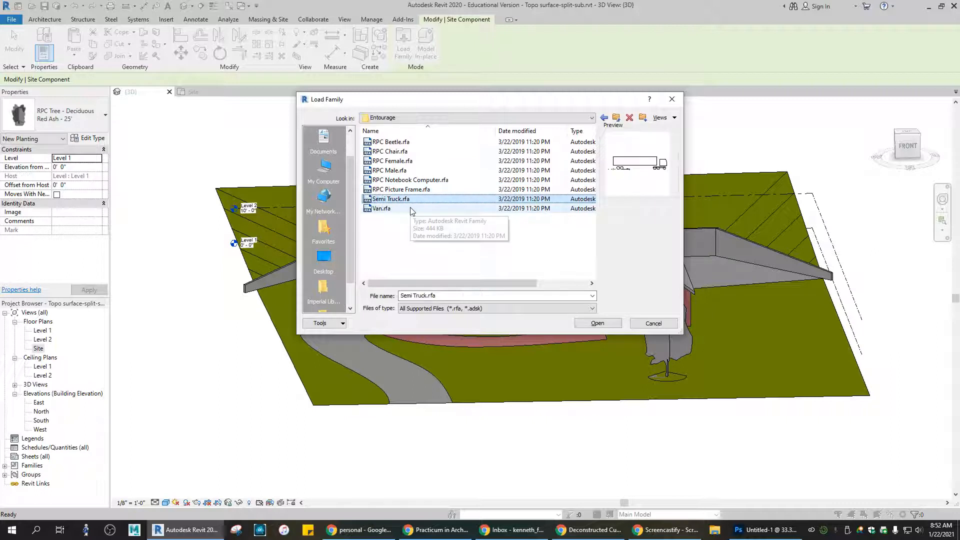
{"action": "key", "text": "Down"}
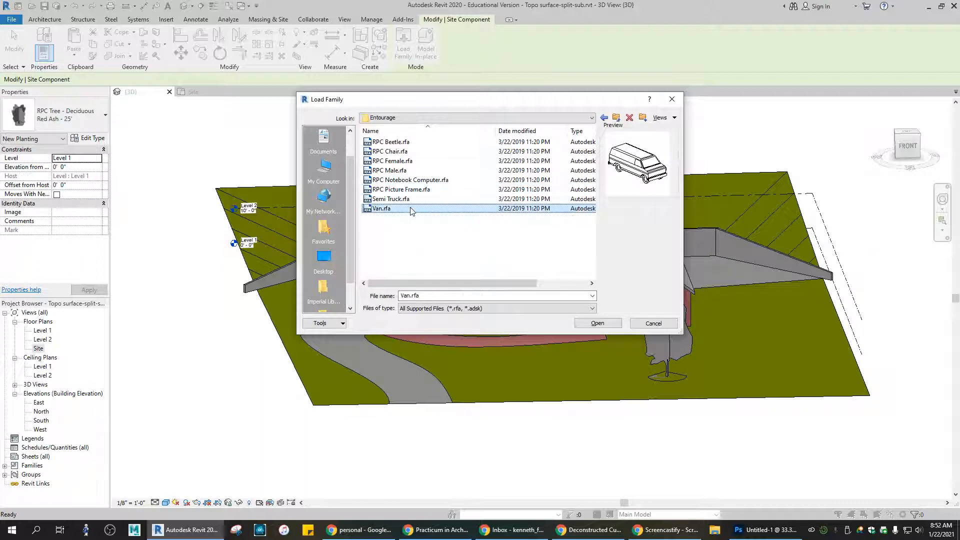
- Preview the families in the US Imperial library's Planting folder, from RPC Plant - Tropical through RPC Tree - Fall to RPC Tree - Tropical
{"action": "left_click", "coordinate": [617, 118]}
{"action": "scroll", "coordinate": [405, 234], "scroll_direction": "down", "scroll_amount": 1}
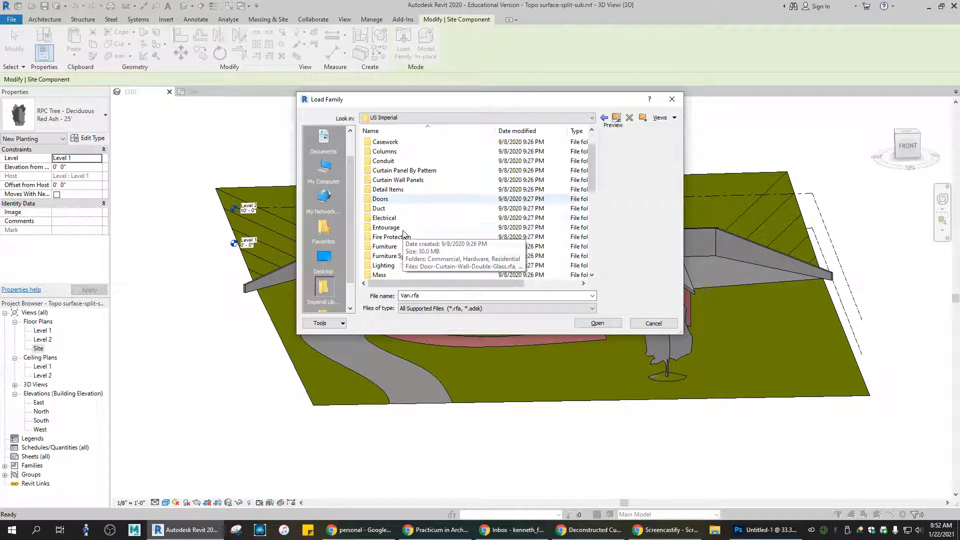
{"action": "scroll", "coordinate": [405, 234], "scroll_direction": "down", "scroll_amount": 2}
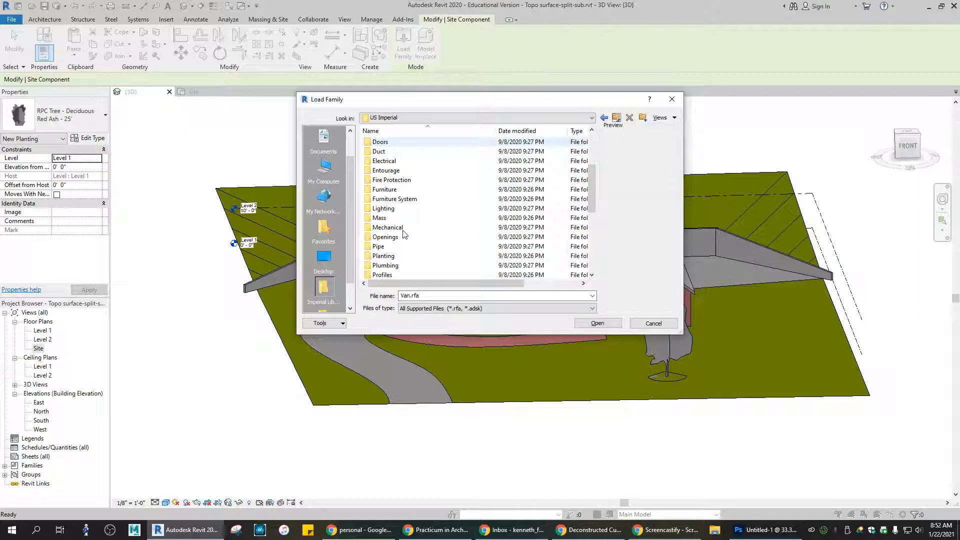
{"action": "scroll", "coordinate": [405, 234], "scroll_direction": "down", "scroll_amount": 2}
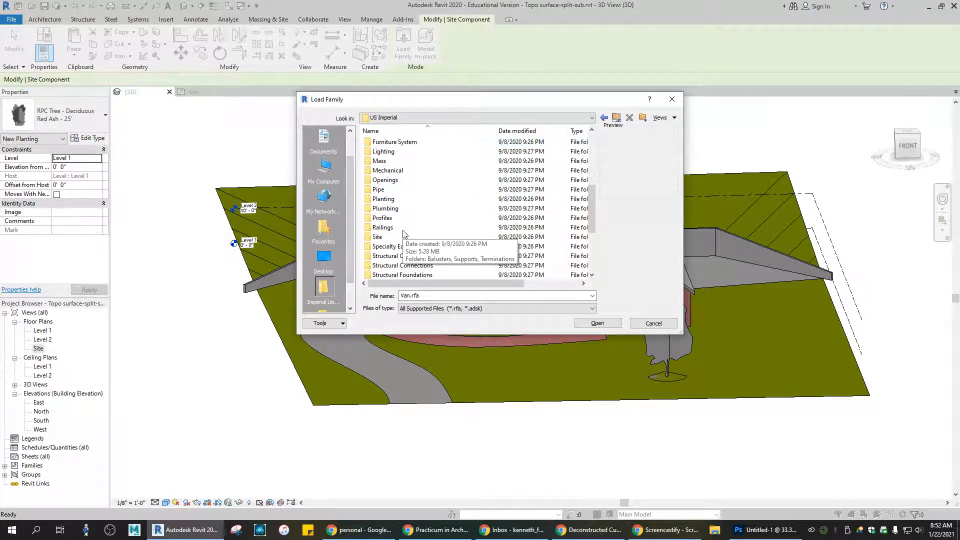
{"action": "double_click", "coordinate": [394, 199]}
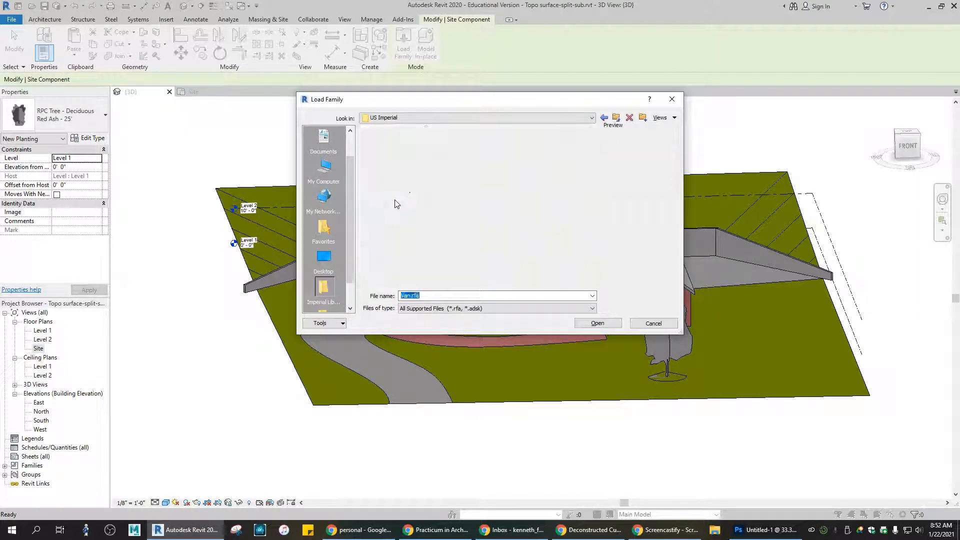
{"action": "left_click", "coordinate": [395, 143]}
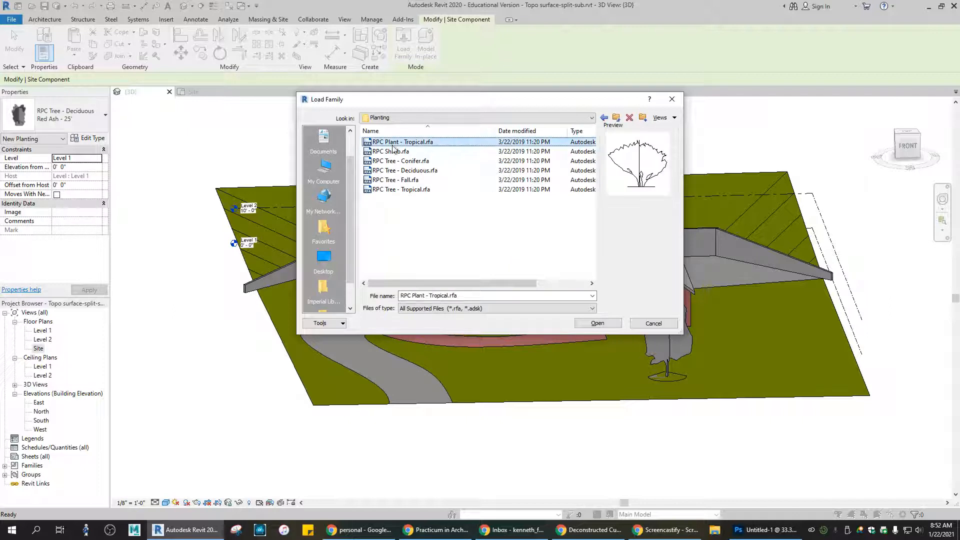
{"action": "key", "text": "Down"}
{"action": "key", "text": "Down"}
{"action": "key", "text": "Down"}
{"action": "key", "text": "Down"}
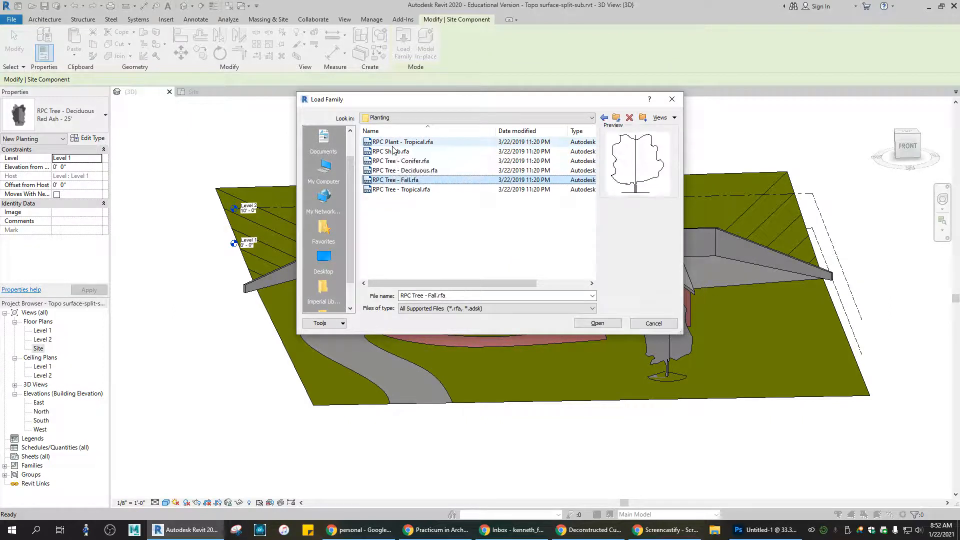
{"action": "key", "text": "Down"}
- Preview the families in the Balusters folder of the US Imperial library's Railings folder, including Baluster Panel - Glass and Post - Newel
{"action": "left_click", "coordinate": [616, 118]}
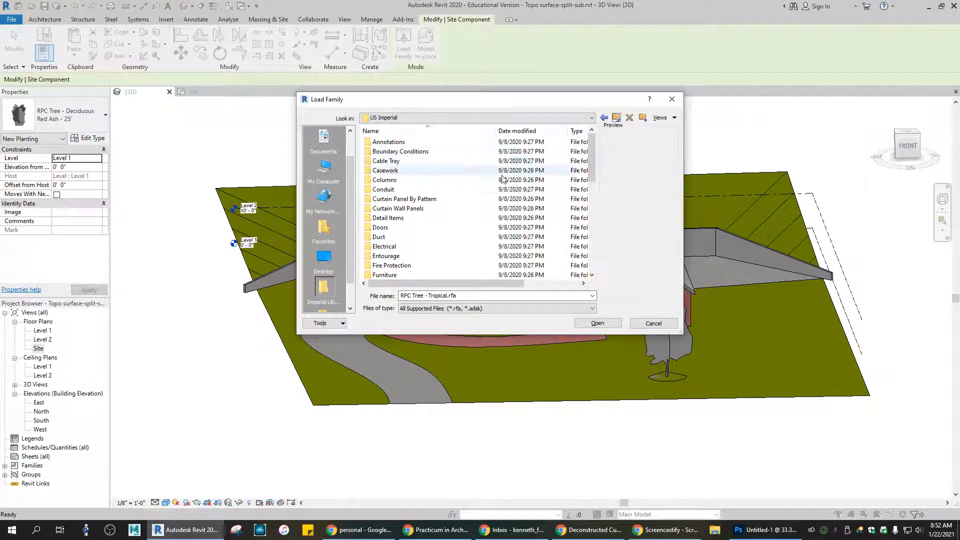
{"action": "scroll", "coordinate": [510, 175], "scroll_direction": "down", "scroll_amount": 7}
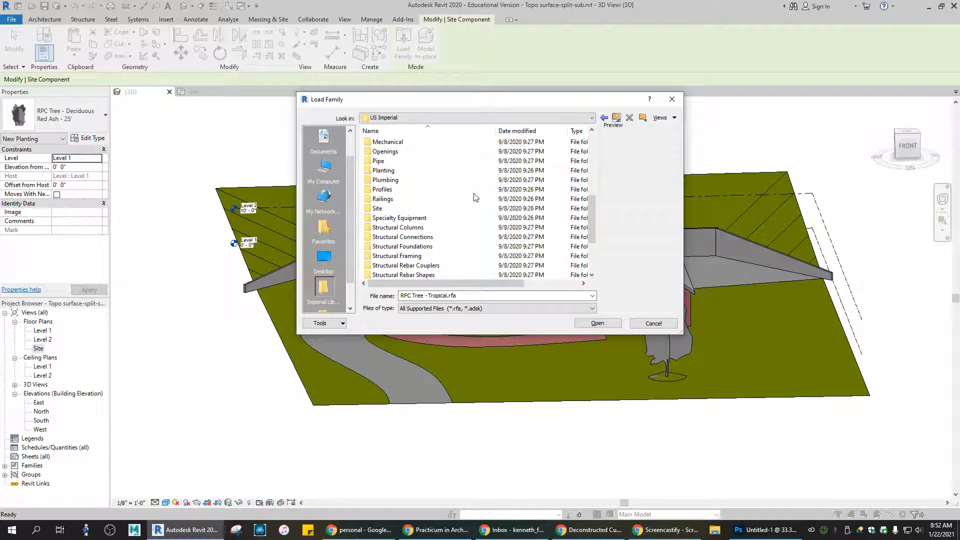
{"action": "double_click", "coordinate": [390, 199]}
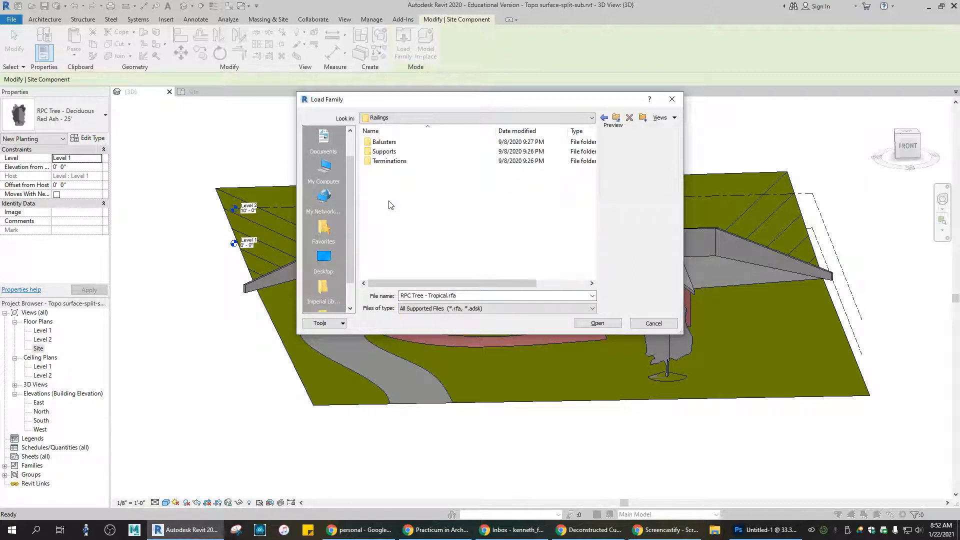
{"action": "double_click", "coordinate": [391, 143]}
{"action": "left_click", "coordinate": [391, 143]}
{"action": "key", "text": "Down"}
{"action": "key", "text": "Down"}
{"action": "key", "text": "Down"}
{"action": "key", "text": "Down"}
{"action": "key", "text": "Down"}
{"action": "key", "text": "Down"}
{"action": "key", "text": "Down"}
{"action": "key", "text": "Down"}
{"action": "key", "text": "Down"}
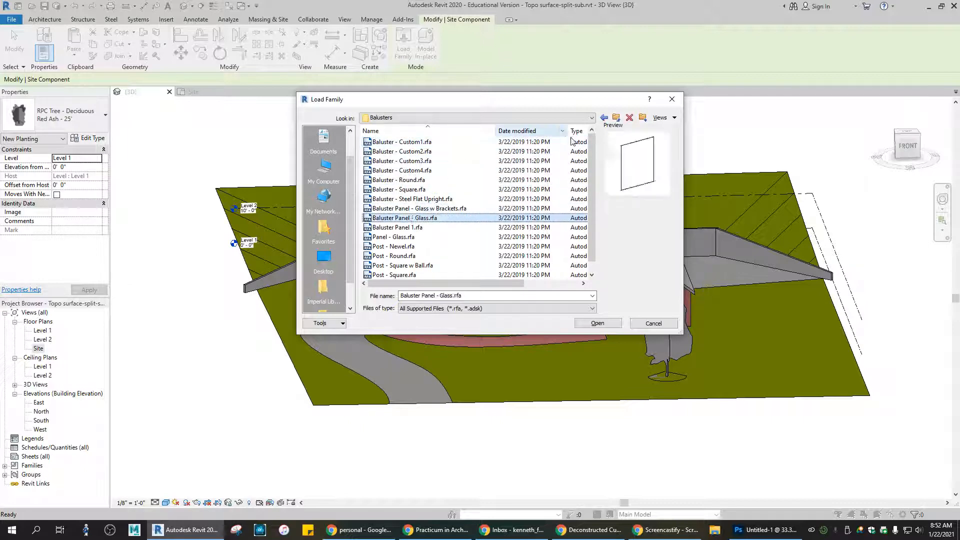
{"action": "key", "text": "Down"}
{"action": "key", "text": "Down"}
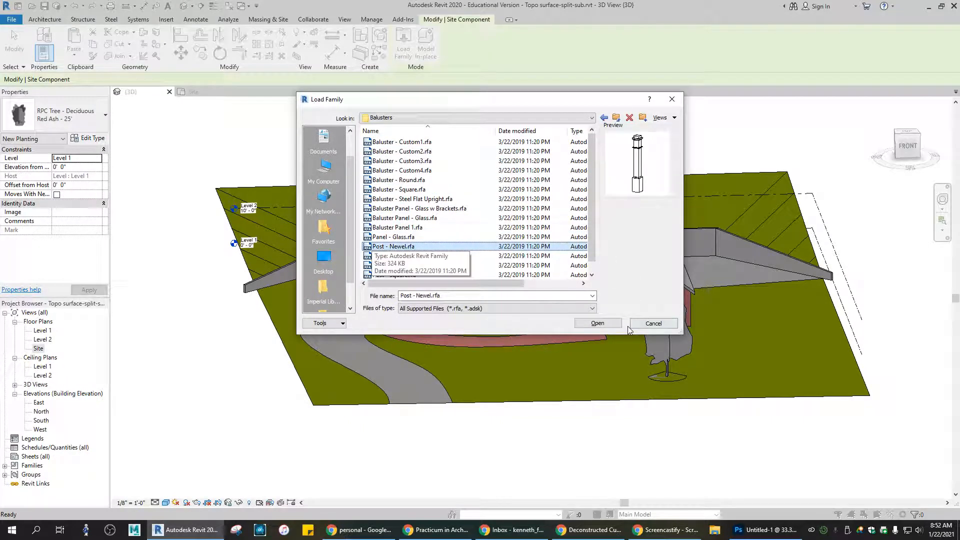
- Preview the families in the US Imperial library's Sustainable Design folder, from Bicycle Rack 2 through Solar Panel to Wind Power Generator
{"action": "left_click", "coordinate": [616, 117]}
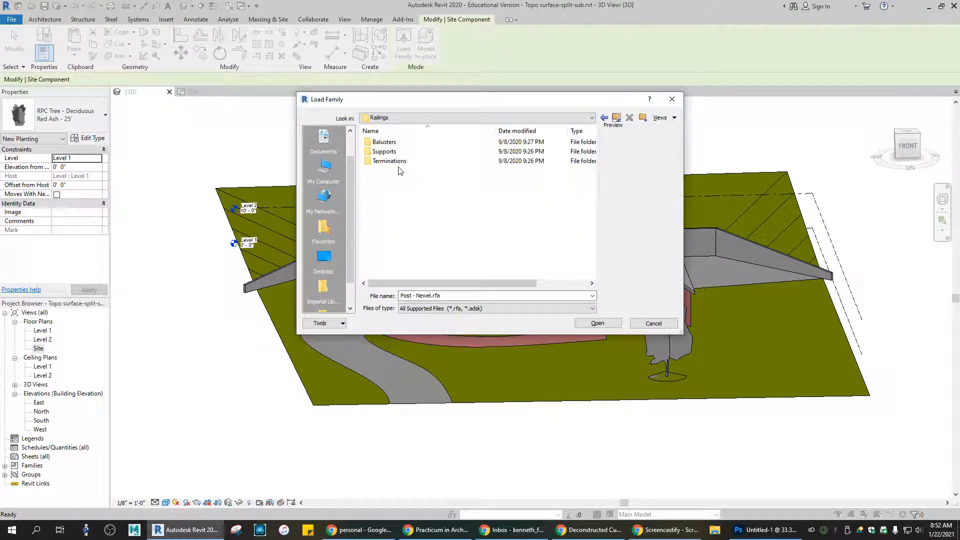
{"action": "left_click", "coordinate": [617, 118]}
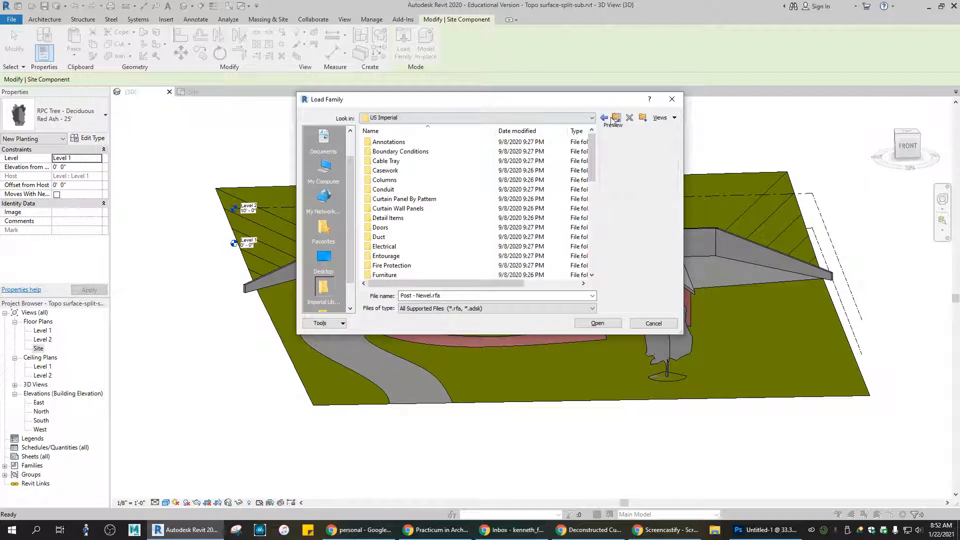
{"action": "scroll", "coordinate": [453, 192], "scroll_direction": "down", "scroll_amount": 5}
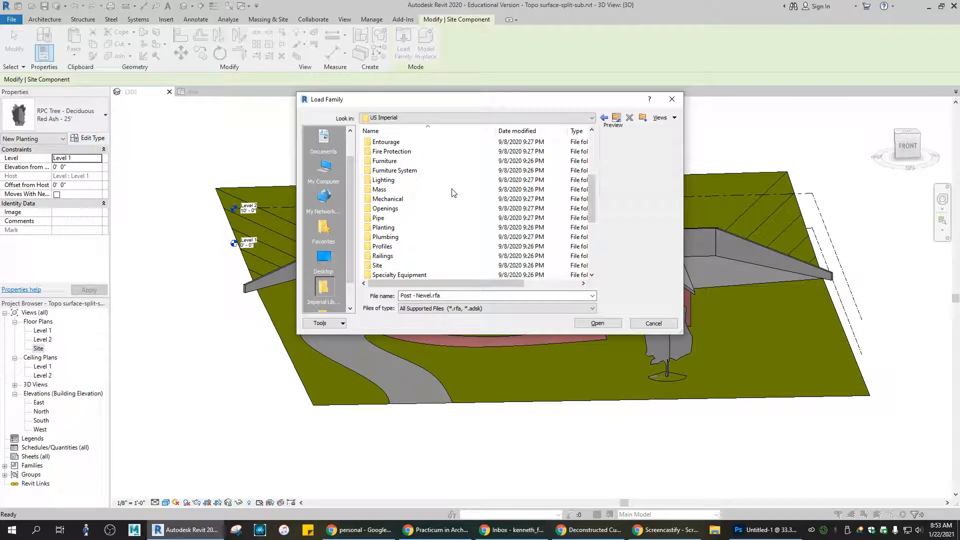
{"action": "scroll", "coordinate": [453, 193], "scroll_direction": "down", "scroll_amount": 5}
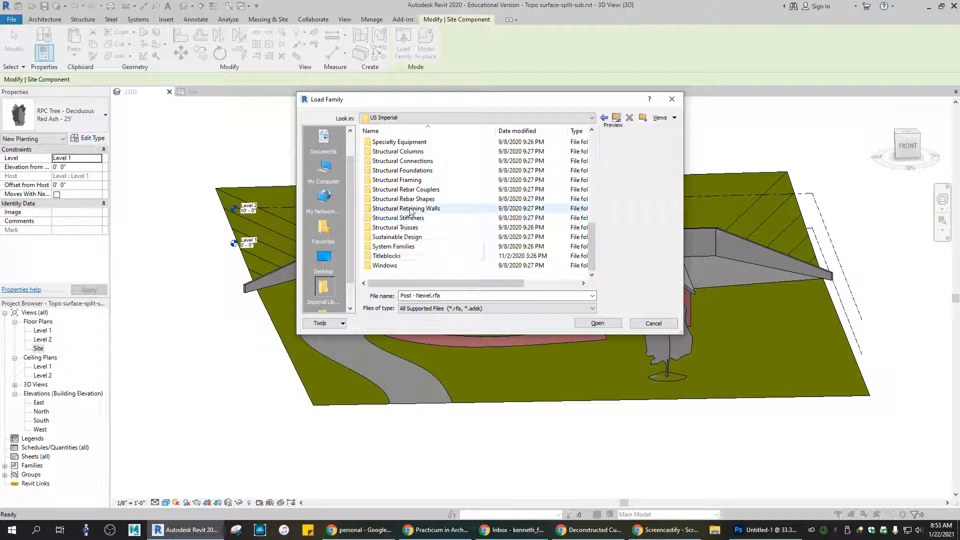
{"action": "left_click", "coordinate": [390, 238]}
{"action": "double_click", "coordinate": [390, 238]}
{"action": "left_click", "coordinate": [403, 143]}
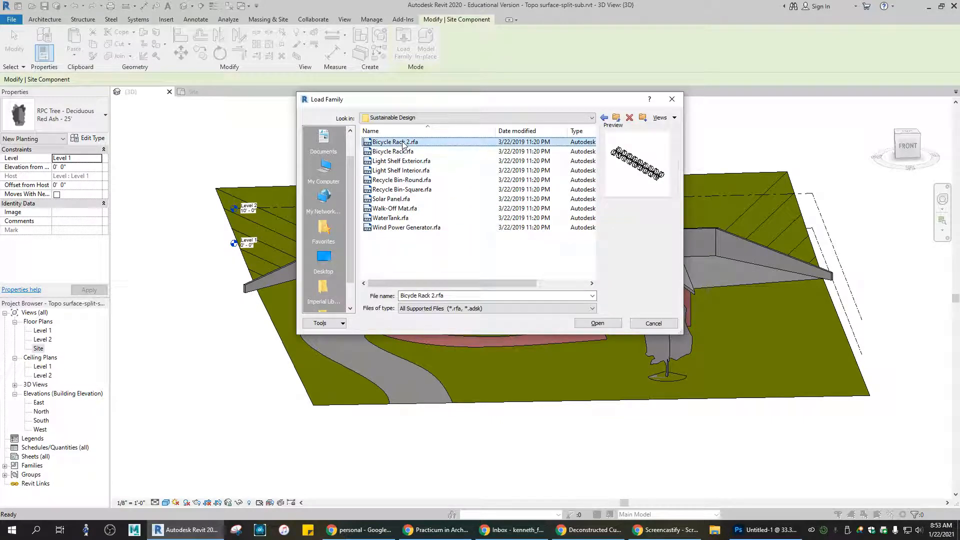
{"action": "key", "text": "Down"}
{"action": "key", "text": "Down"}
{"action": "key", "text": "Down"}
{"action": "key", "text": "Up"}
{"action": "key", "text": "Down"}
{"action": "key", "text": "Down"}
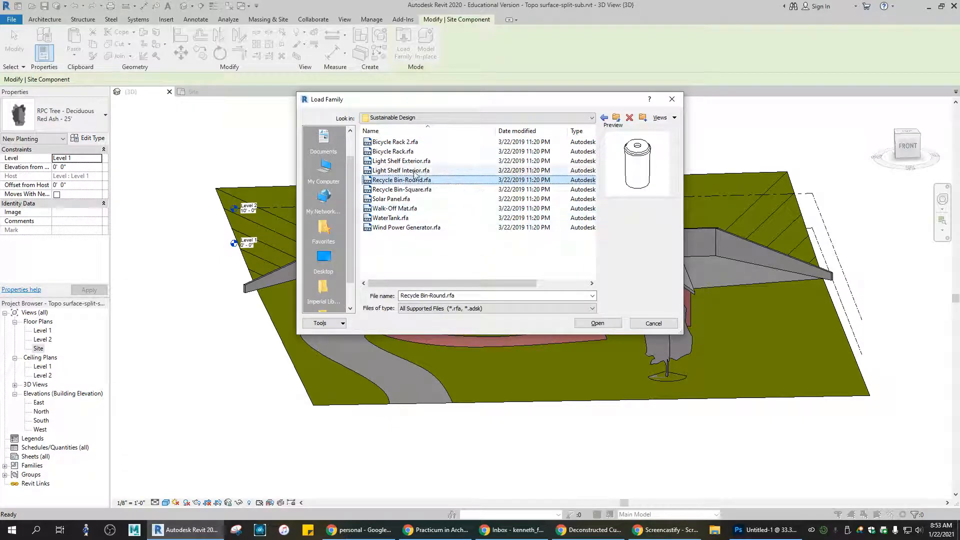
{"action": "key", "text": "Down"}
{"action": "key", "text": "Down"}
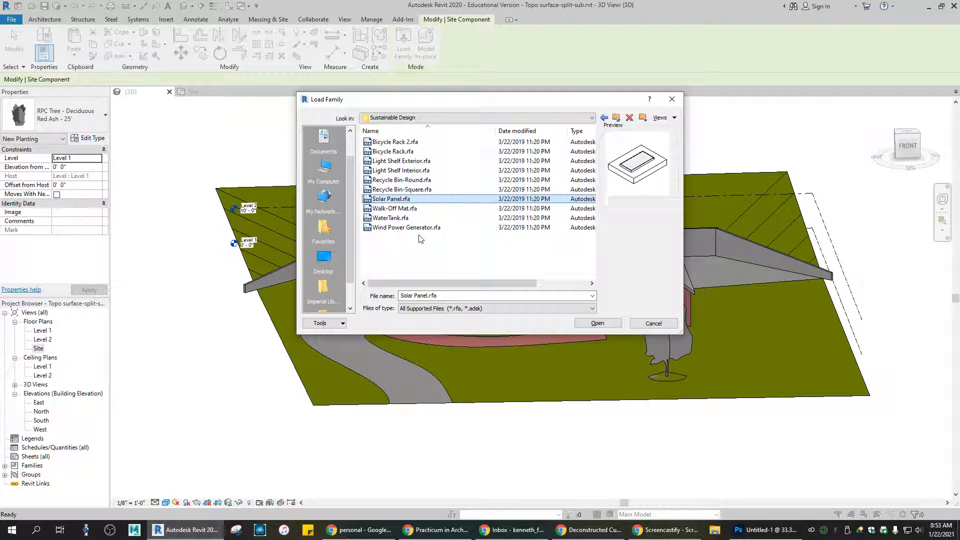
{"action": "key", "text": "Down"}
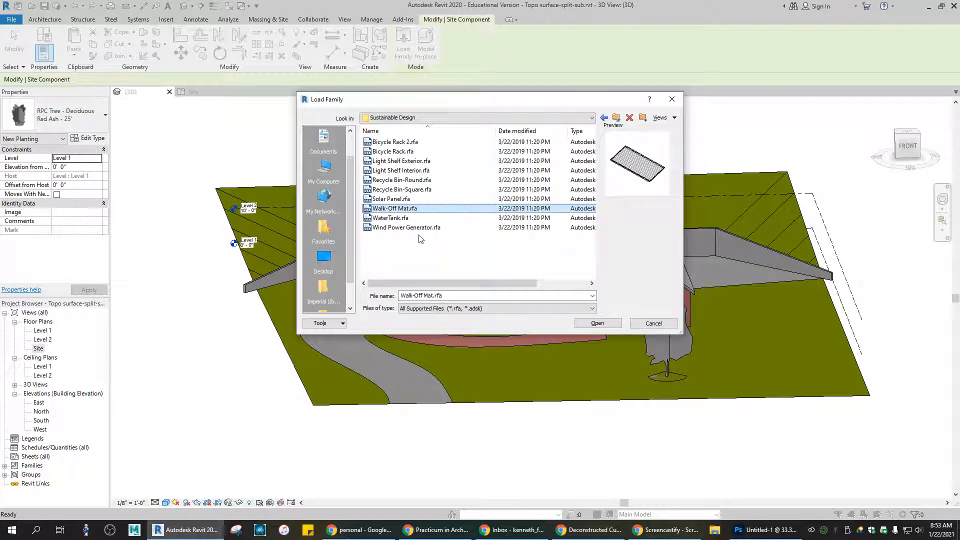
{"action": "key", "text": "Down"}
{"action": "key", "text": "Down"}
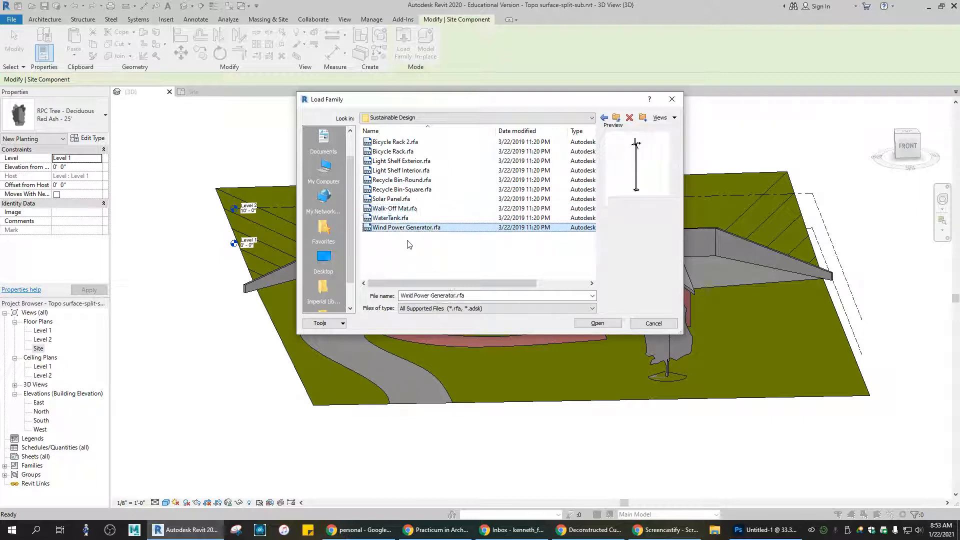
{"action": "key", "text": "Up"}
{"action": "key", "text": "Down"}
- Look through the US Imperial library's folders and view the list of families in the Planting folder
{"action": "left_click", "coordinate": [616, 118]}
{"action": "scroll", "coordinate": [470, 212], "scroll_direction": "down", "scroll_amount": 6}
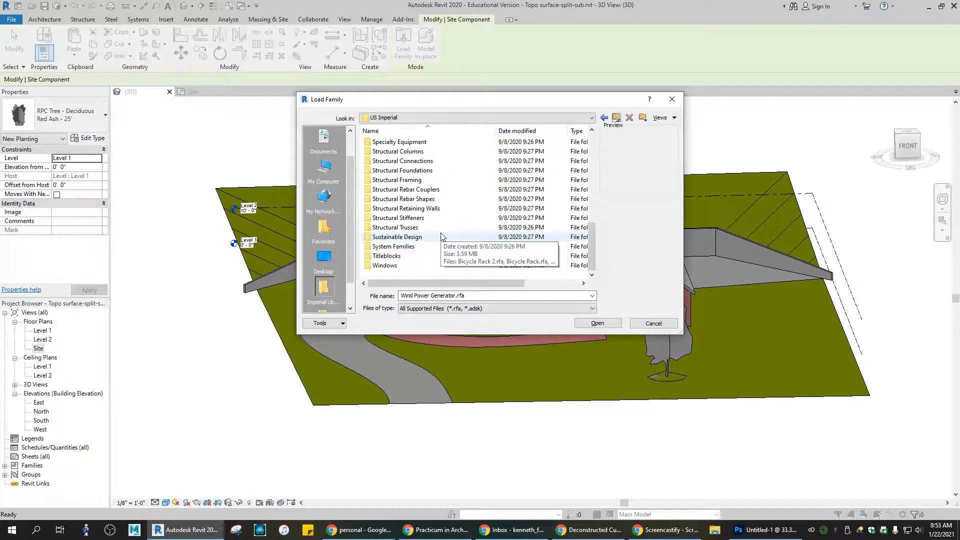
{"action": "scroll", "coordinate": [442, 236], "scroll_direction": "up", "scroll_amount": 4}
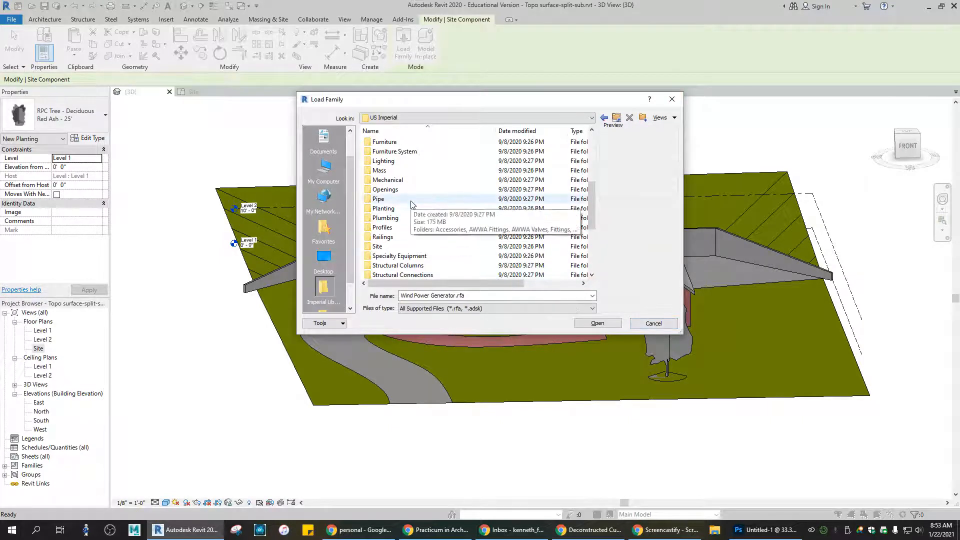
{"action": "double_click", "coordinate": [389, 209]}
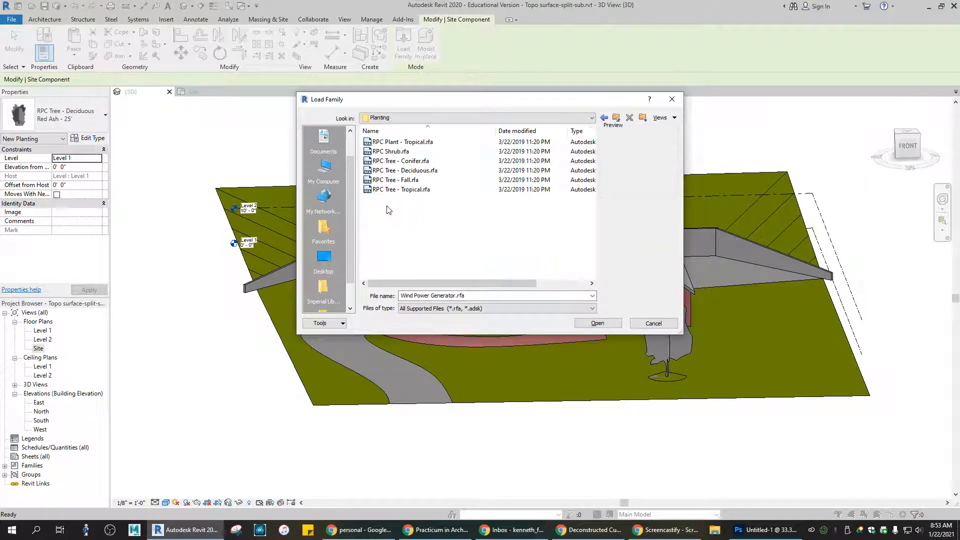
{"action": "left_click", "coordinate": [618, 120]}
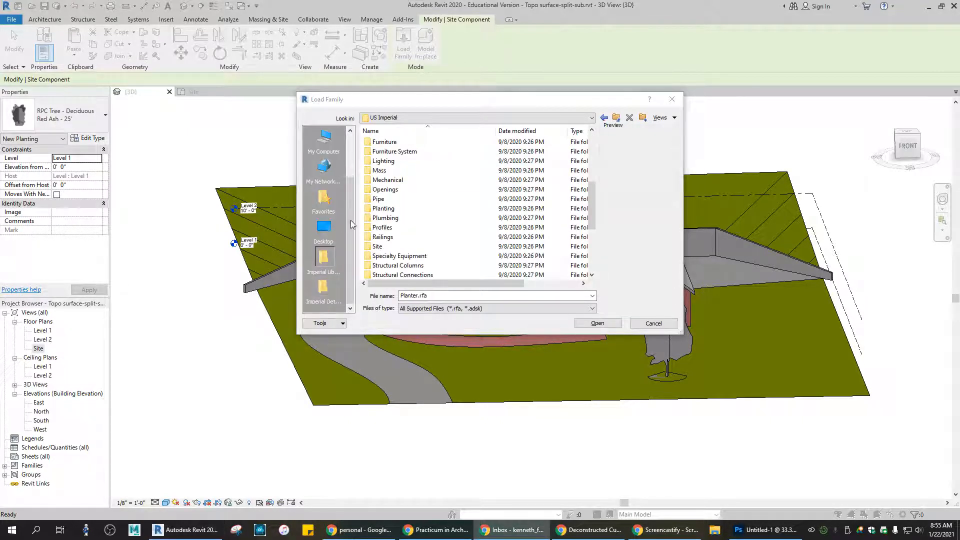
- Preview the Support - Metal - Circular family in the Supports folder of the US Imperial library's Railings folder
{"action": "double_click", "coordinate": [384, 237]}
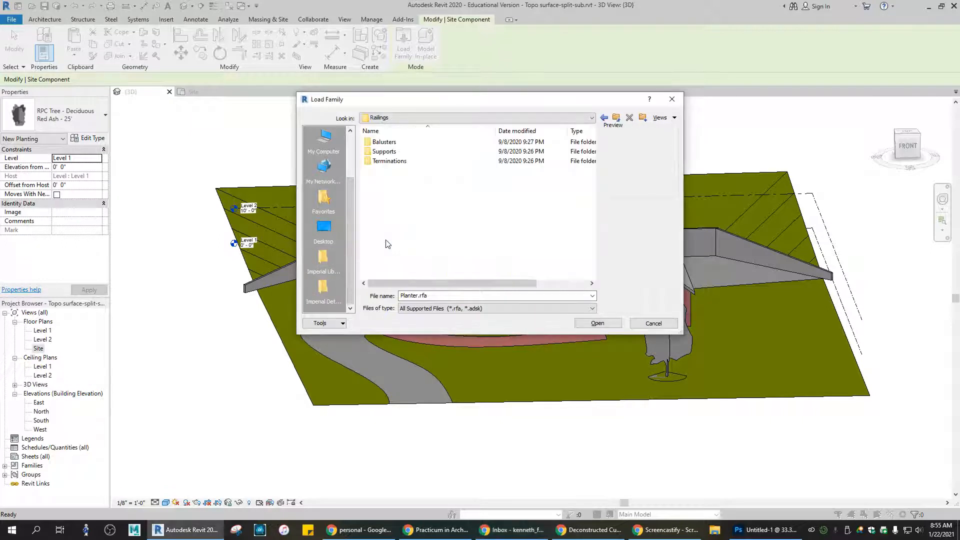
{"action": "left_click", "coordinate": [385, 151]}
{"action": "double_click", "coordinate": [389, 151]}
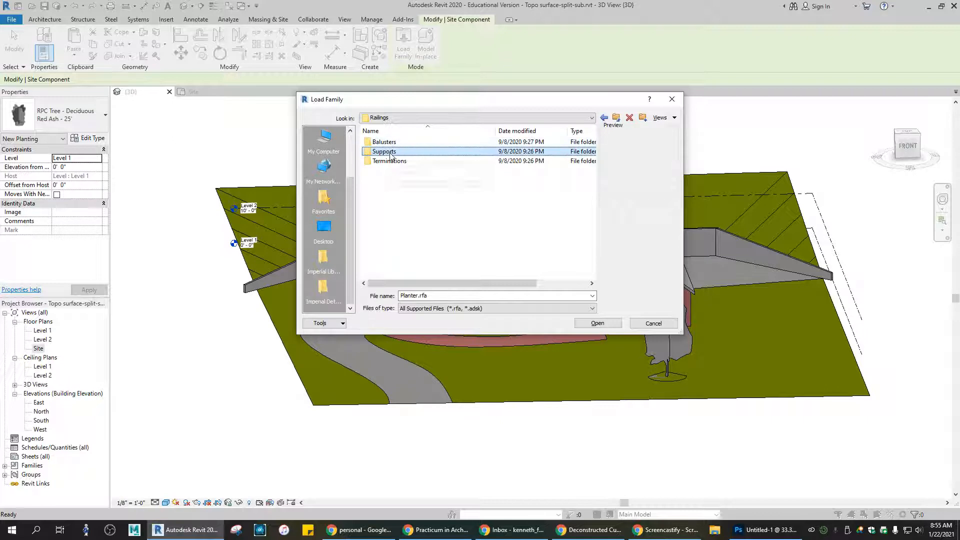
{"action": "left_click", "coordinate": [550, 143]}
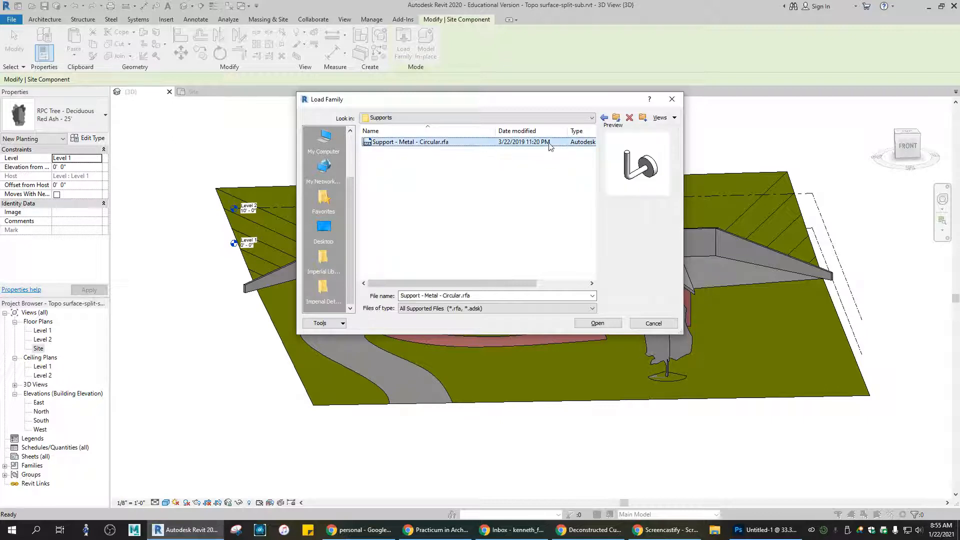
{"action": "left_click", "coordinate": [617, 119]}
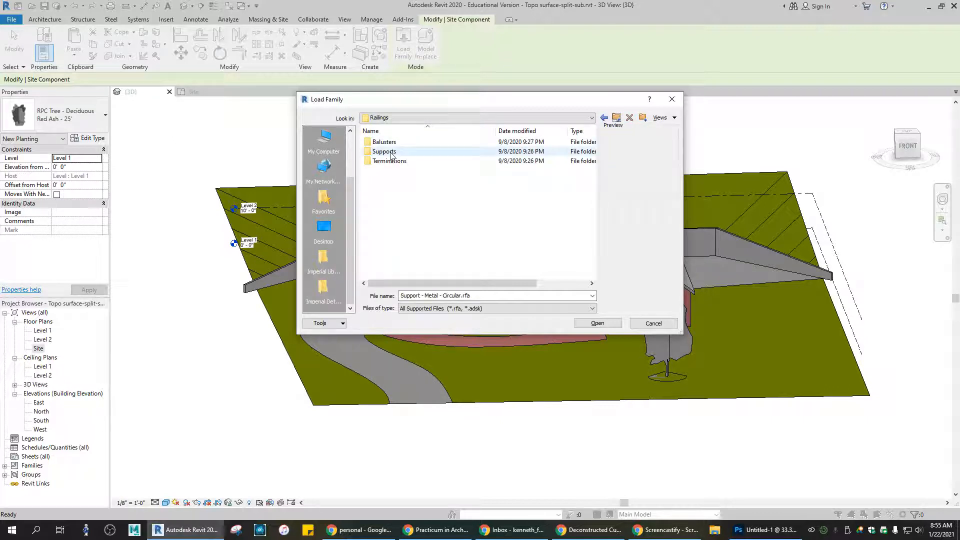
- Preview the panel and post families in the Railings library's Balusters folder, including Post - Round, Post - Square and Baluster Panel 1
{"action": "double_click", "coordinate": [384, 143]}
{"action": "left_click", "coordinate": [382, 219]}
{"action": "left_click", "coordinate": [382, 237]}
{"action": "left_click", "coordinate": [385, 256]}
{"action": "scroll", "coordinate": [399, 221], "scroll_direction": "down", "scroll_amount": 1}
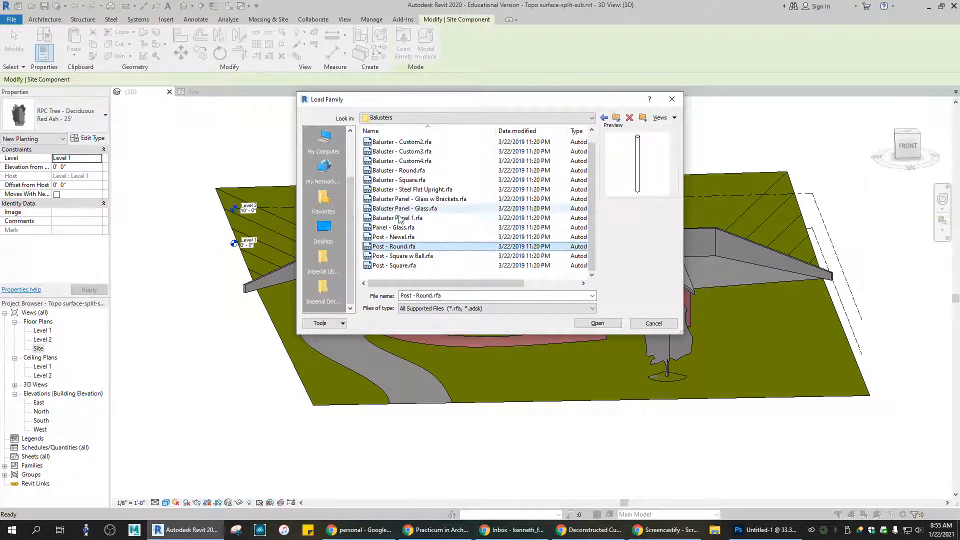
{"action": "left_click", "coordinate": [381, 265]}
{"action": "left_click", "coordinate": [396, 218]}
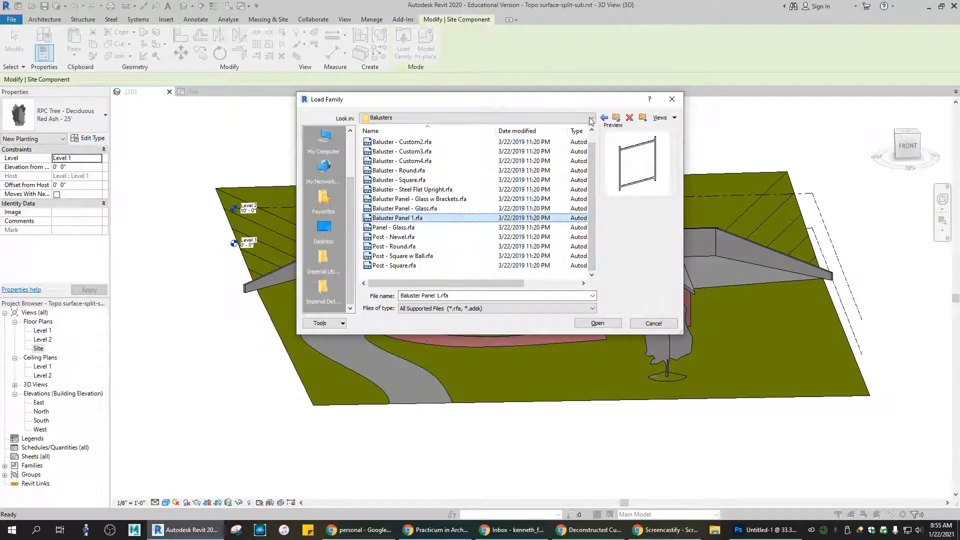
{"action": "left_click", "coordinate": [617, 118]}
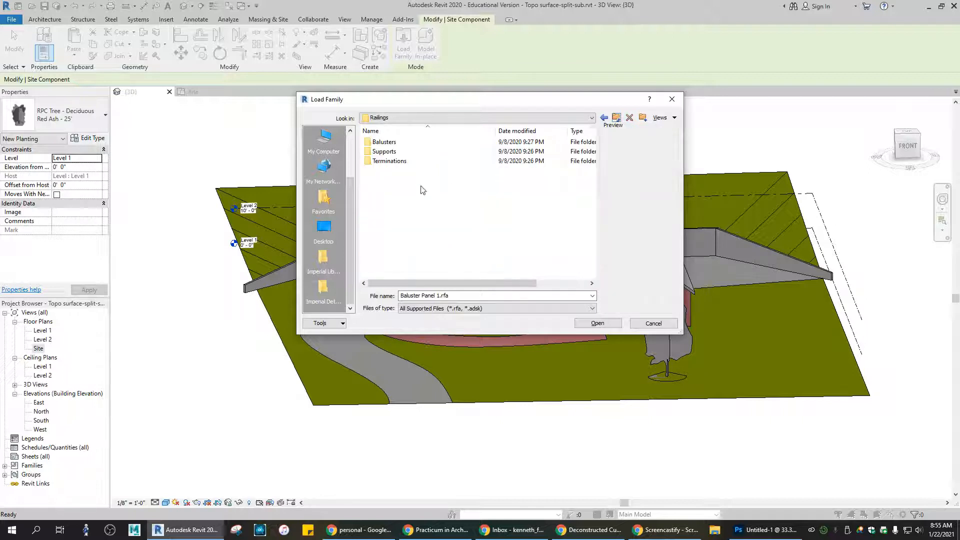
- Preview the Planter family in the Site library's Accessories folder, and leave the Site Component command without loading a family
{"action": "left_click", "coordinate": [618, 118]}
{"action": "scroll", "coordinate": [417, 237], "scroll_direction": "down", "scroll_amount": 4}
{"action": "scroll", "coordinate": [417, 237], "scroll_direction": "down", "scroll_amount": 3}
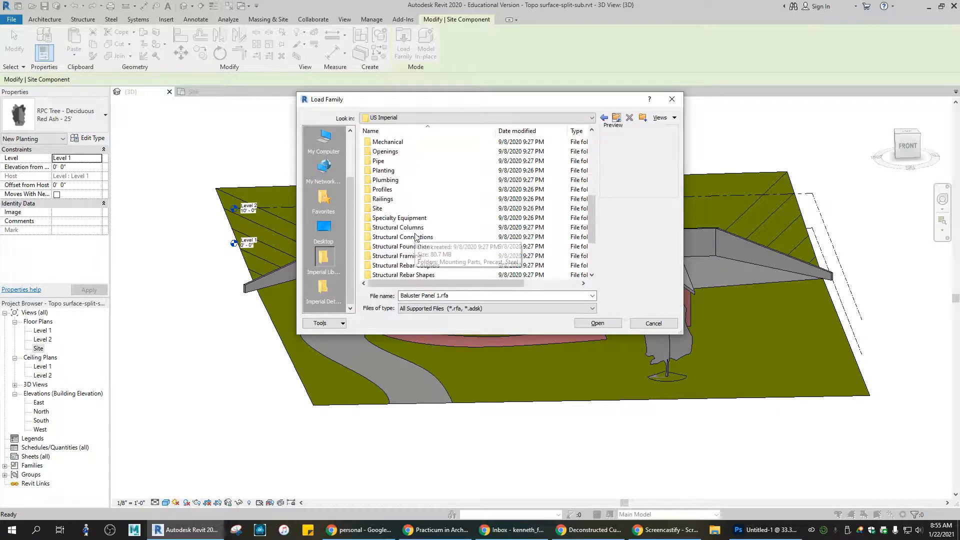
{"action": "double_click", "coordinate": [376, 208]}
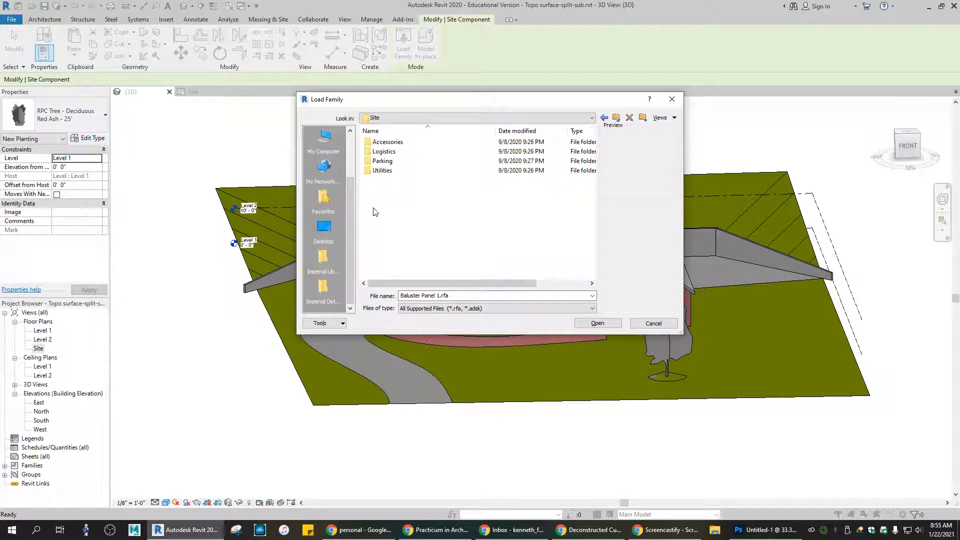
{"action": "double_click", "coordinate": [392, 142]}
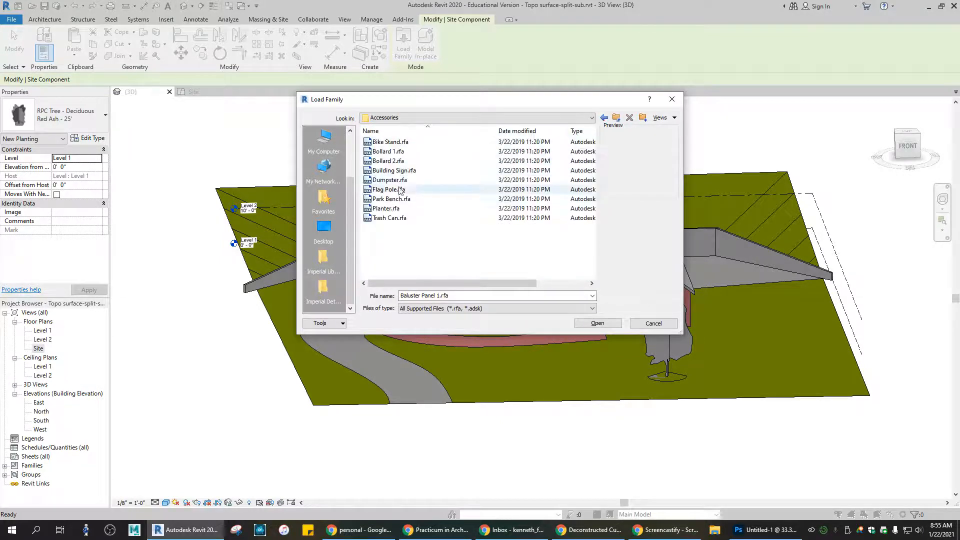
{"action": "left_click", "coordinate": [386, 208]}
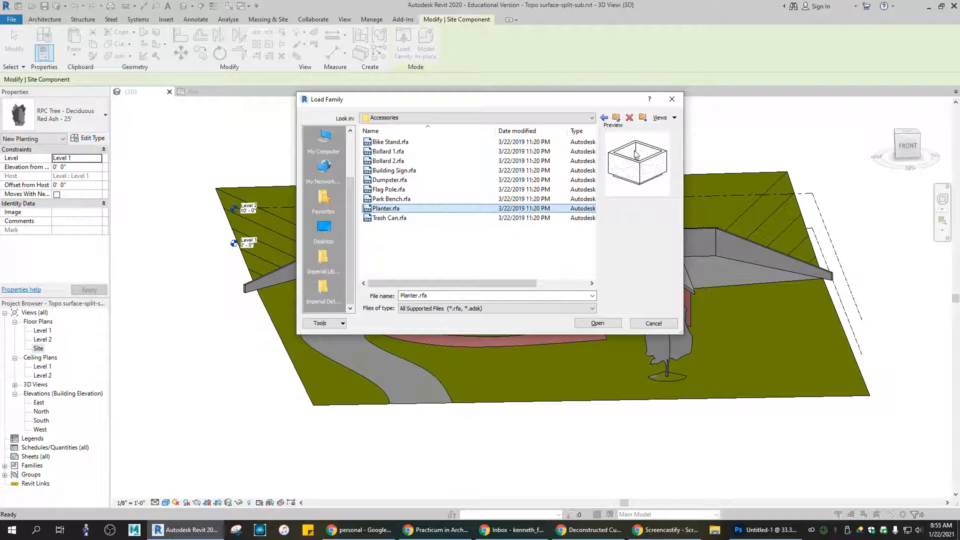
{"action": "left_click", "coordinate": [653, 324]}
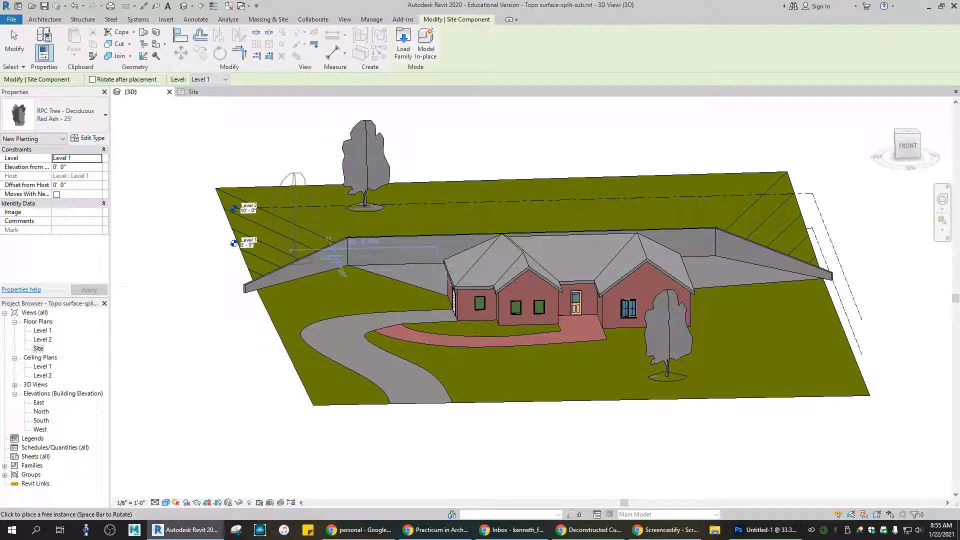
{"action": "left_click", "coordinate": [14, 42]}
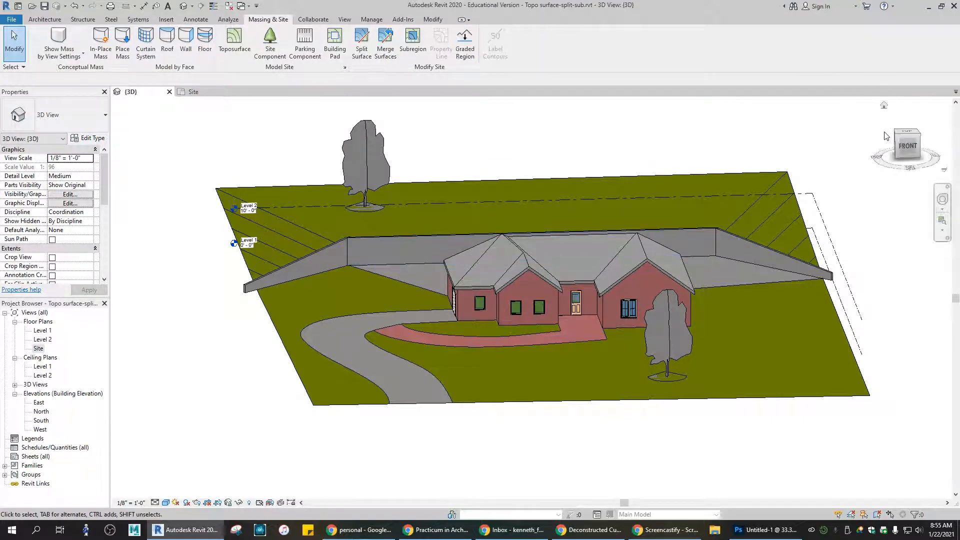
{"action": "left_click", "coordinate": [902, 136]}
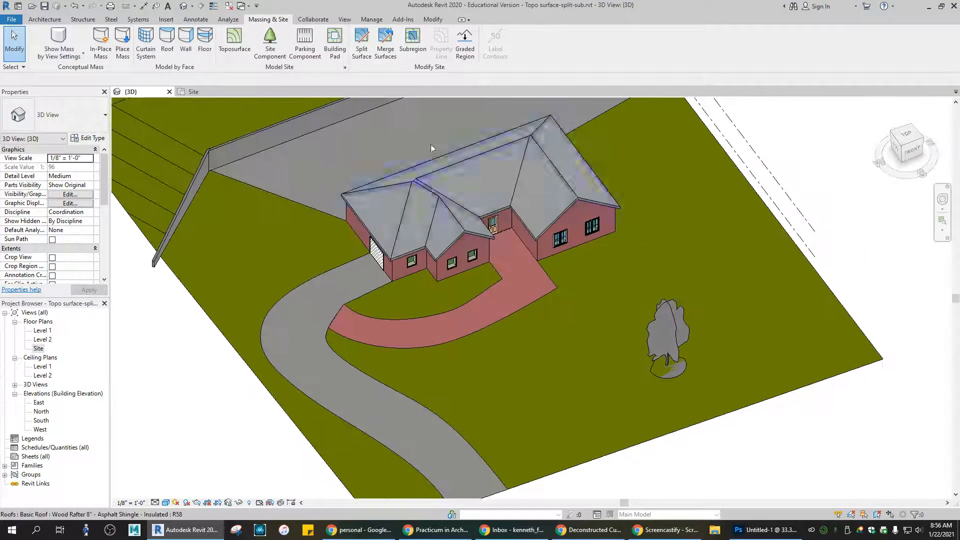
{"action": "scroll", "coordinate": [486, 251], "scroll_direction": "up", "scroll_amount": 2}
{"action": "scroll", "coordinate": [413, 249], "scroll_direction": "up", "scroll_amount": 3}
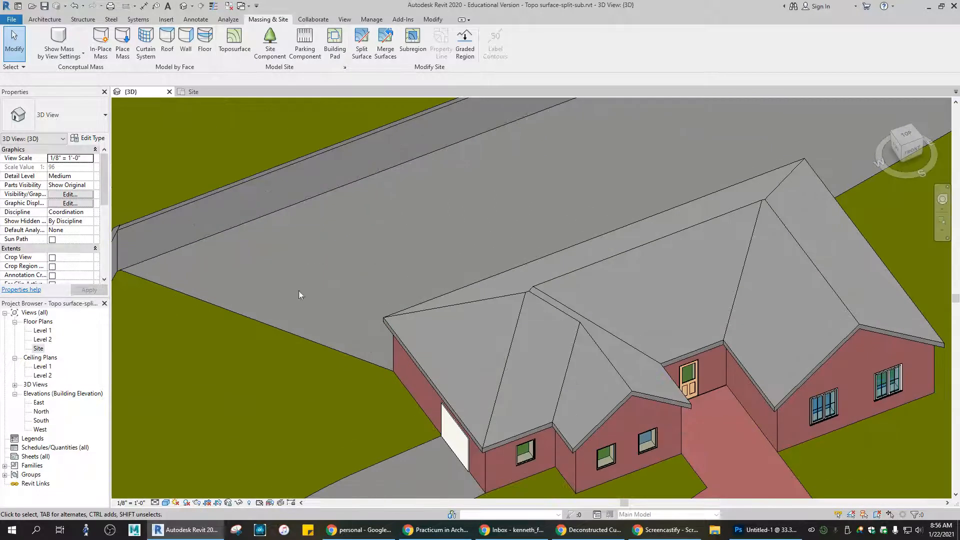
{"action": "left_click", "coordinate": [284, 329]}
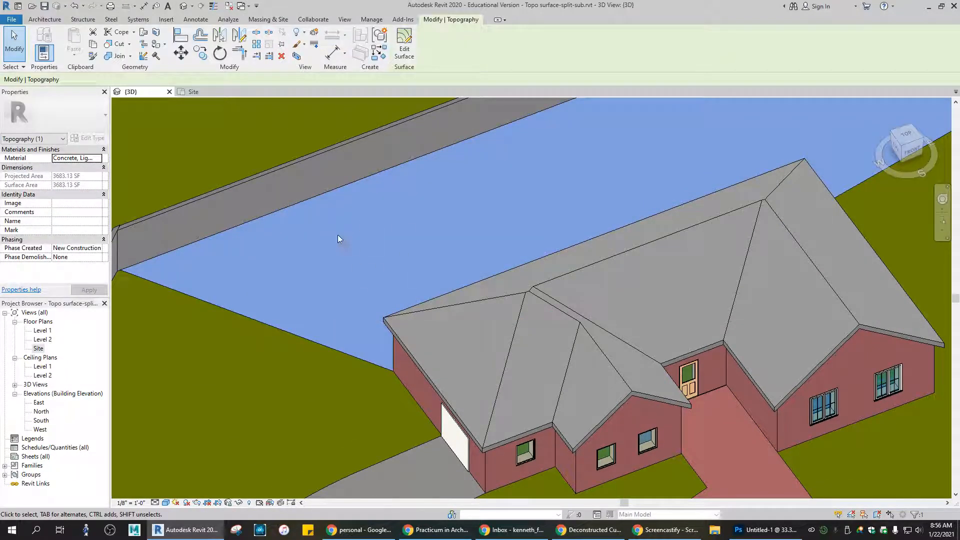
{"action": "left_click", "coordinate": [403, 40]}
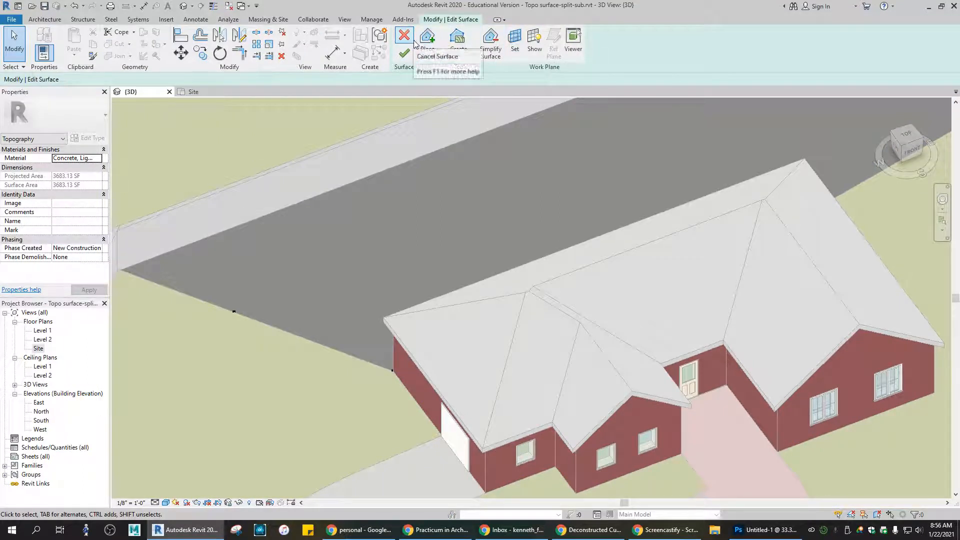
{"action": "left_click", "coordinate": [283, 20]}
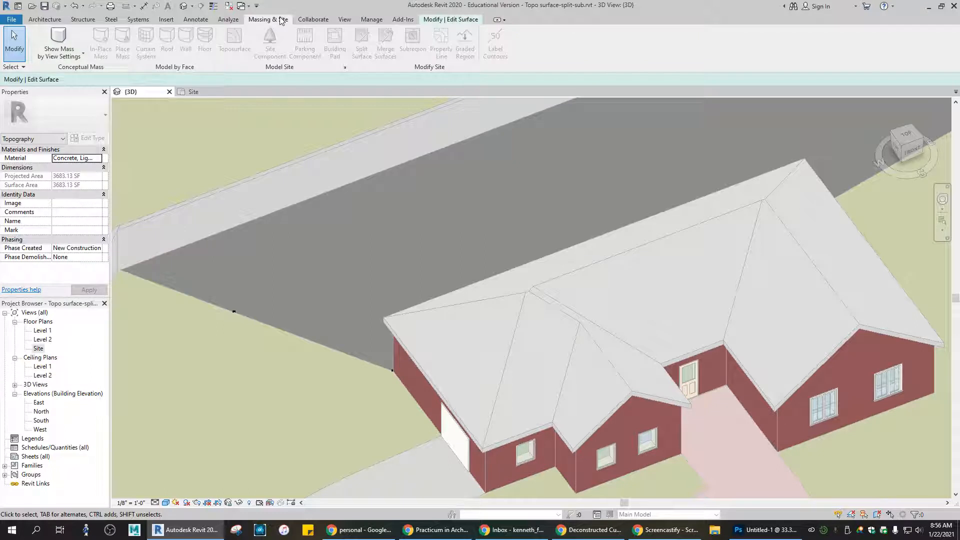
{"action": "left_click", "coordinate": [440, 20]}
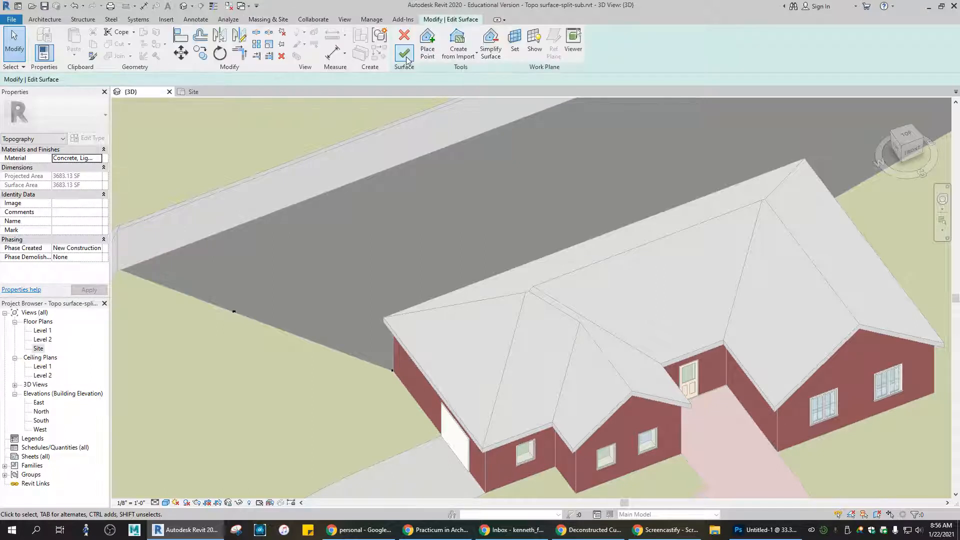
{"action": "left_click", "coordinate": [403, 43]}
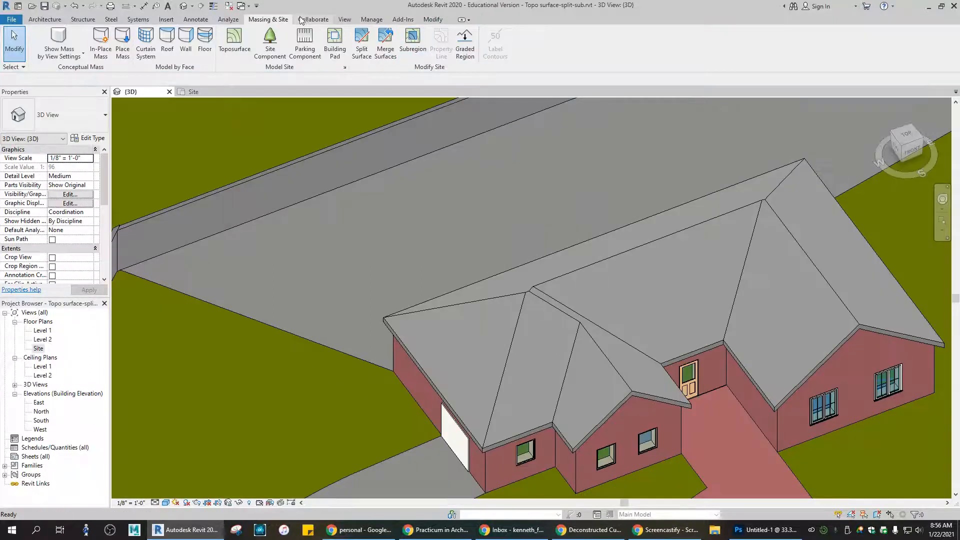
- Split a circle of about 3' radius out of the concrete surface behind the house
{"action": "left_click", "coordinate": [362, 43]}
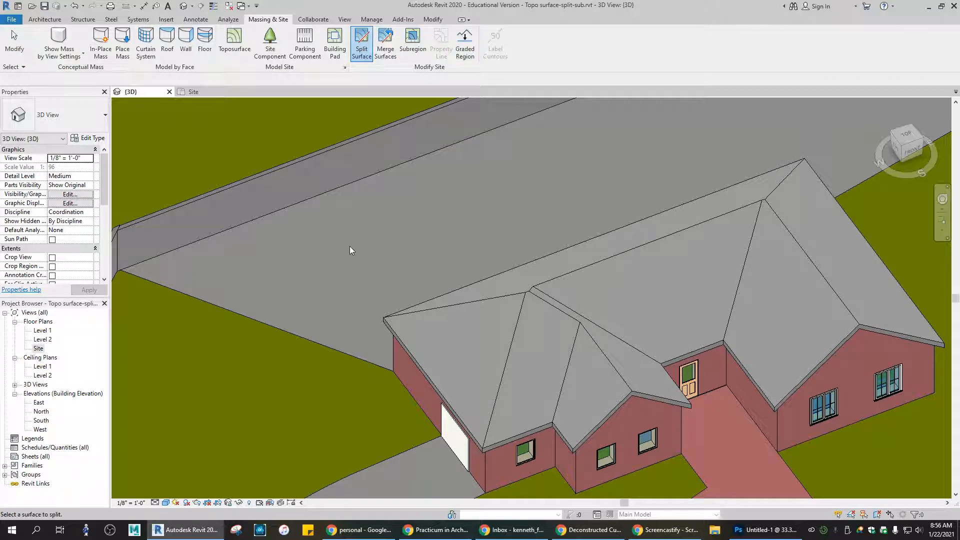
{"action": "left_click", "coordinate": [295, 332]}
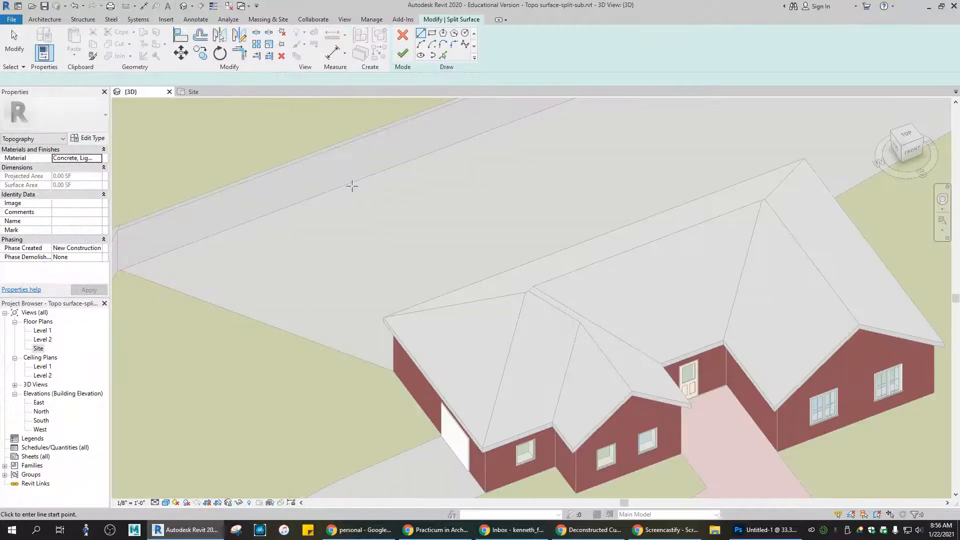
{"action": "left_click", "coordinate": [464, 34]}
{"action": "left_click", "coordinate": [339, 240]}
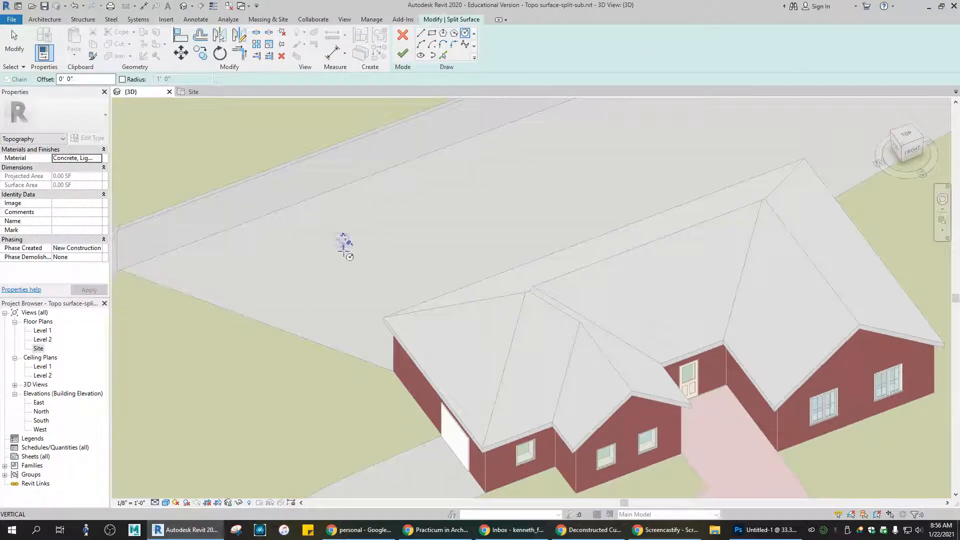
{"action": "left_click", "coordinate": [348, 256]}
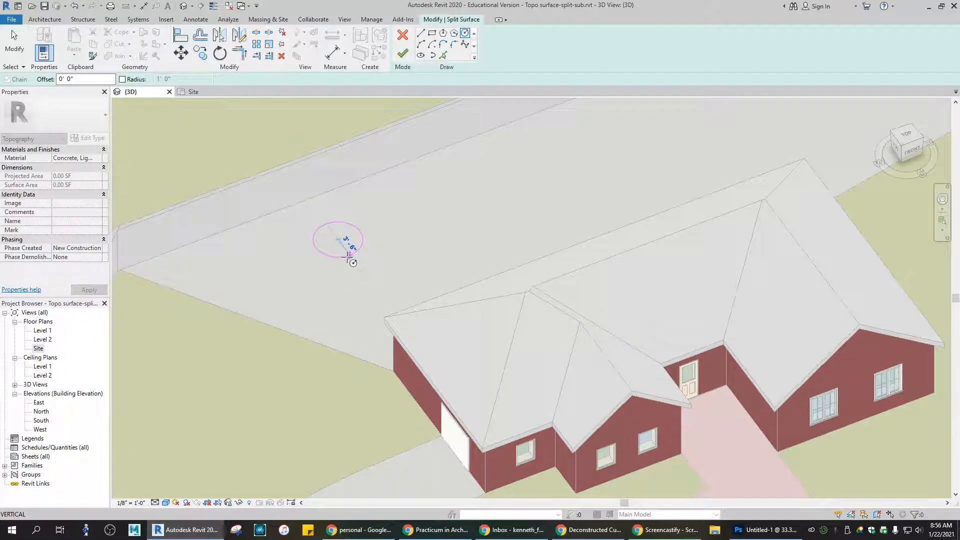
{"action": "left_click", "coordinate": [347, 253]}
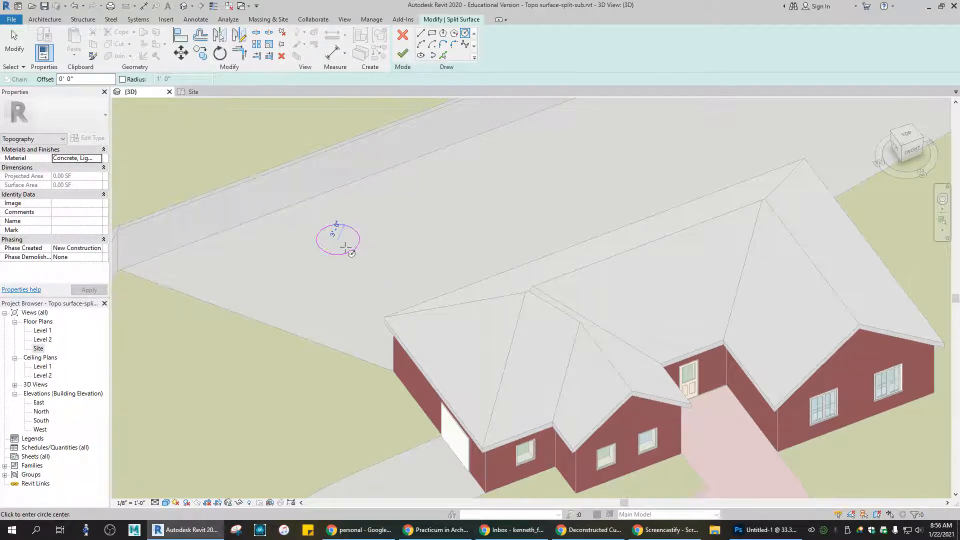
{"action": "left_click", "coordinate": [403, 53]}
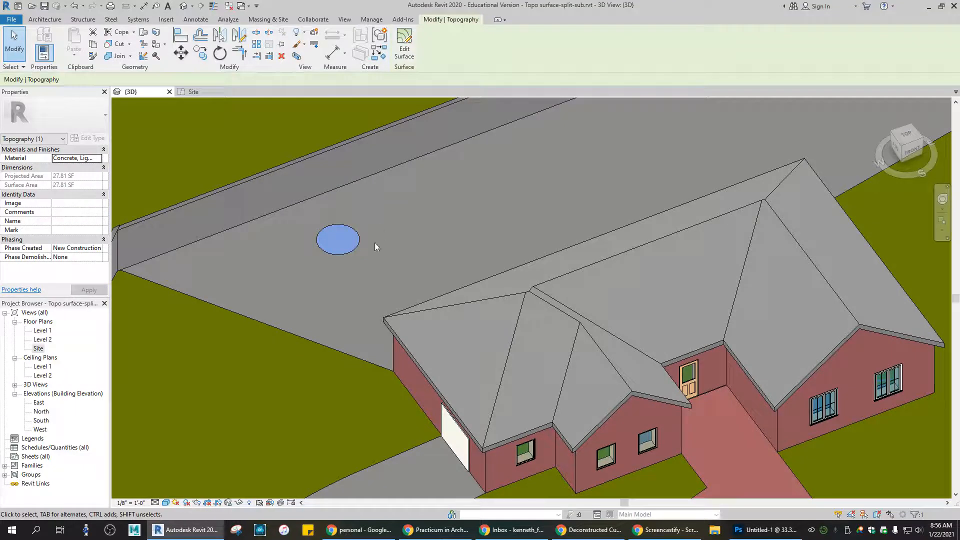
- Try to assign the Earth material to the circular surface split from the concrete
{"action": "scroll", "coordinate": [350, 266], "scroll_direction": "up", "scroll_amount": 3}
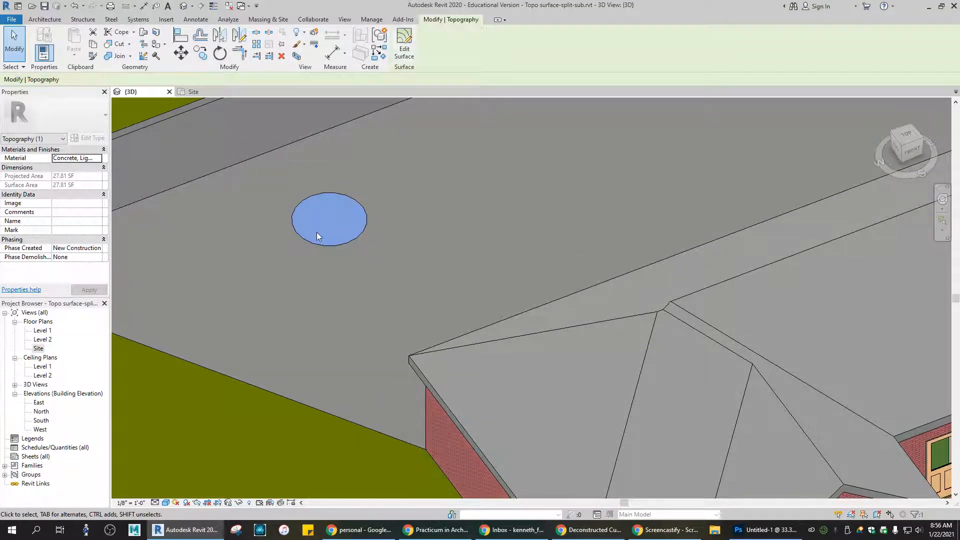
{"action": "left_click", "coordinate": [302, 273]}
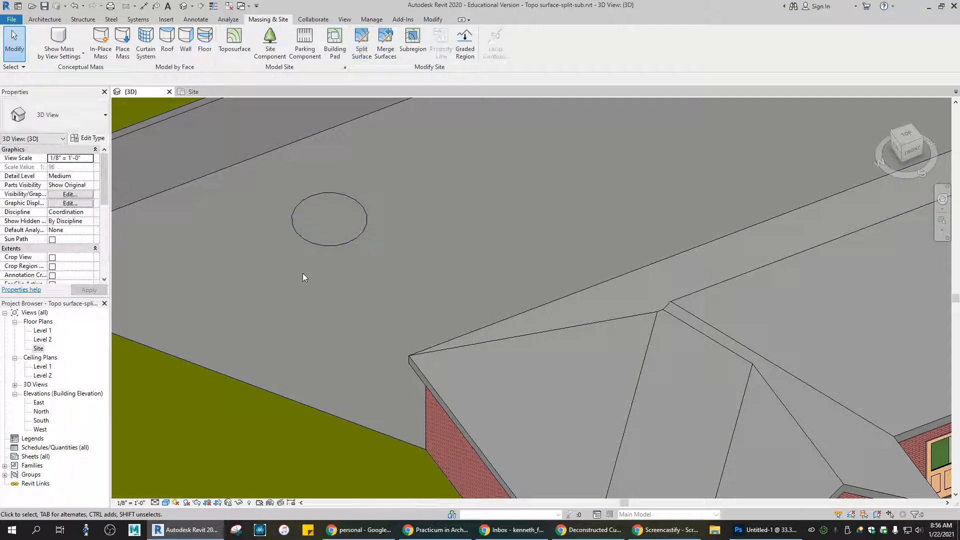
{"action": "left_click", "coordinate": [323, 243]}
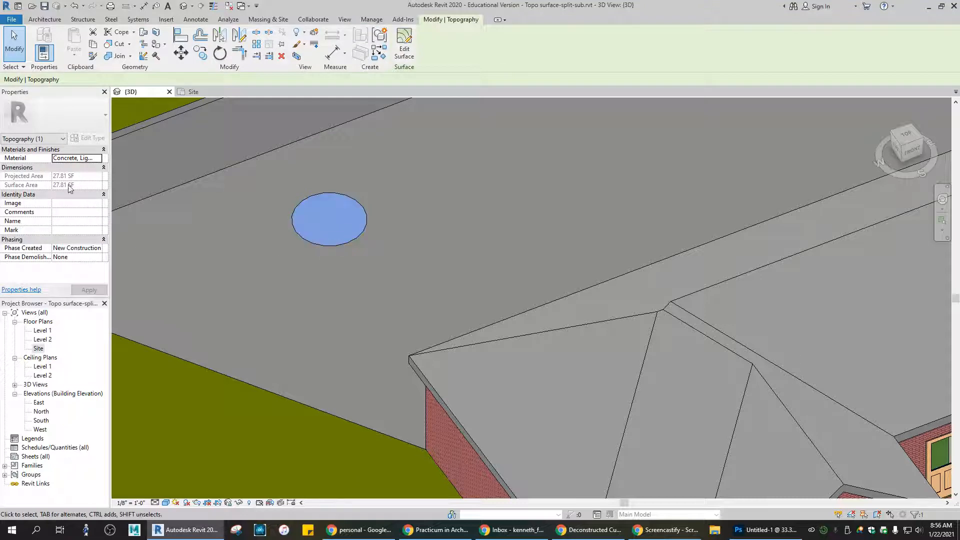
{"action": "left_click", "coordinate": [97, 159]}
{"action": "left_click", "coordinate": [97, 158]}
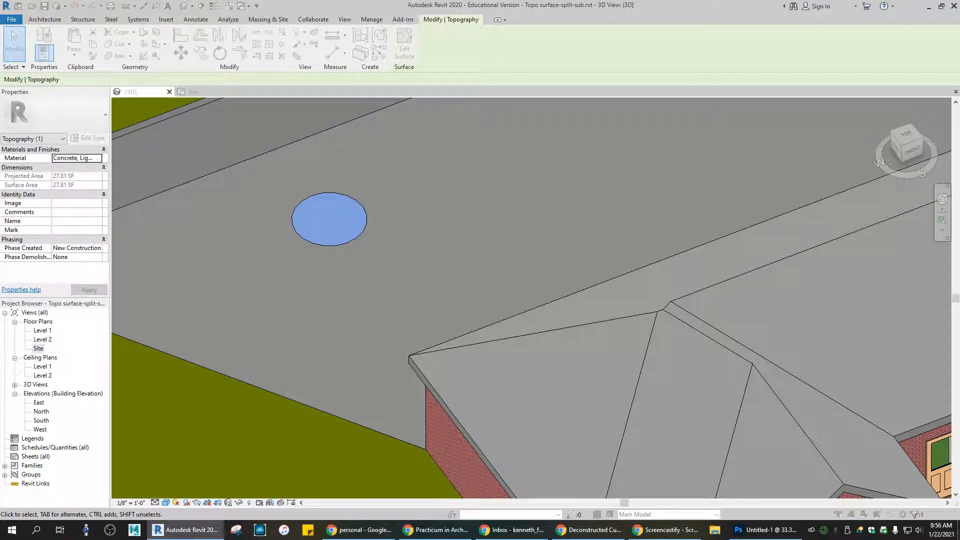
{"action": "scroll", "coordinate": [624, 212], "scroll_direction": "down", "scroll_amount": 5}
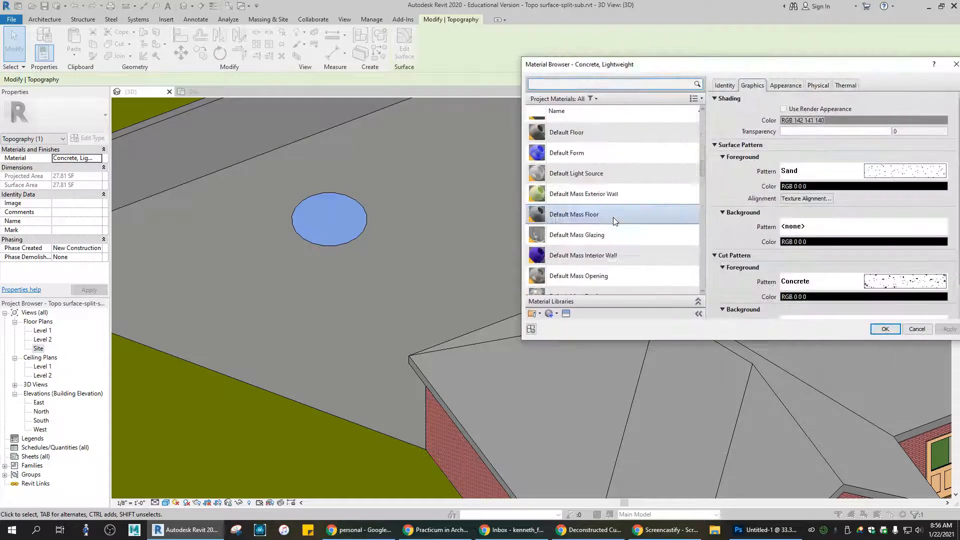
{"action": "left_click", "coordinate": [586, 224]}
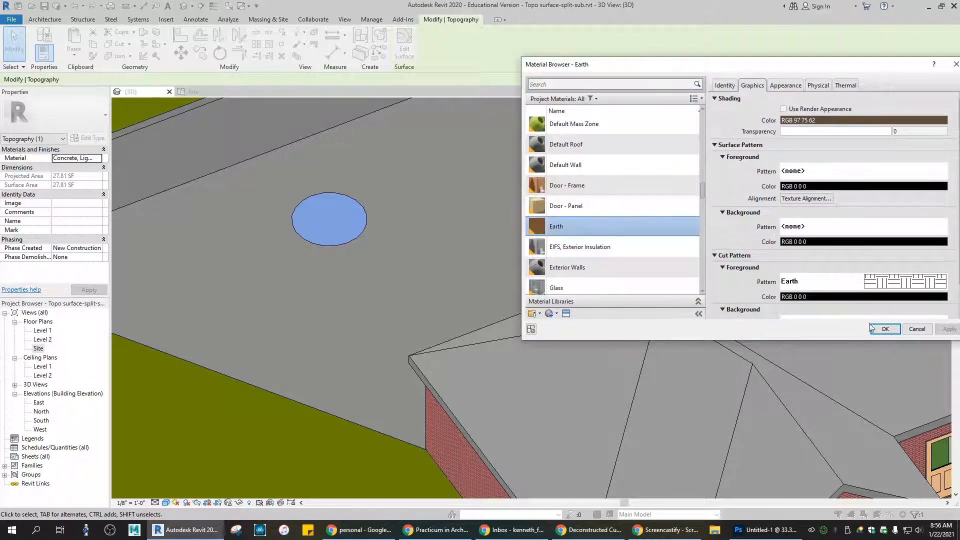
{"action": "key", "text": "Return"}
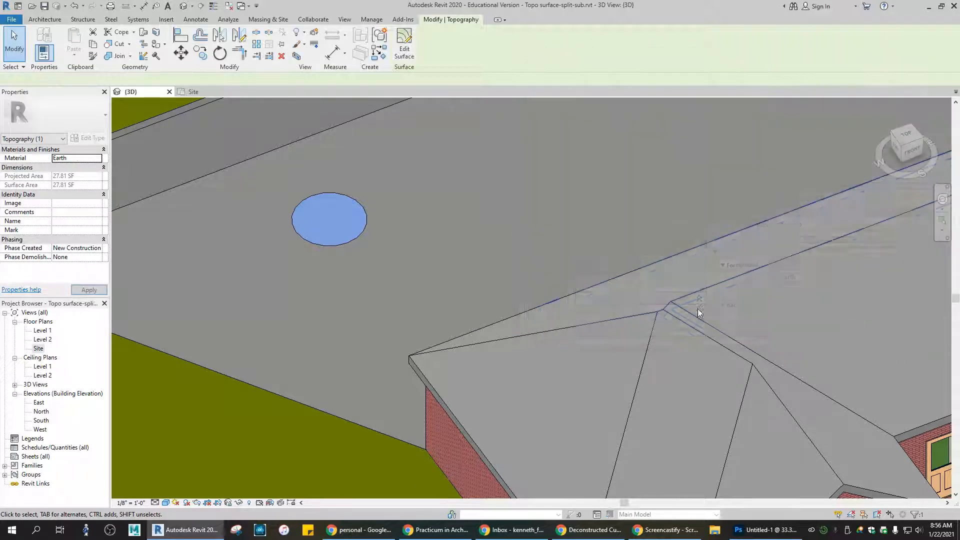
{"action": "key", "text": "Escape"}
- Set the circular split surface's material to Earth
{"action": "left_click", "coordinate": [339, 244]}
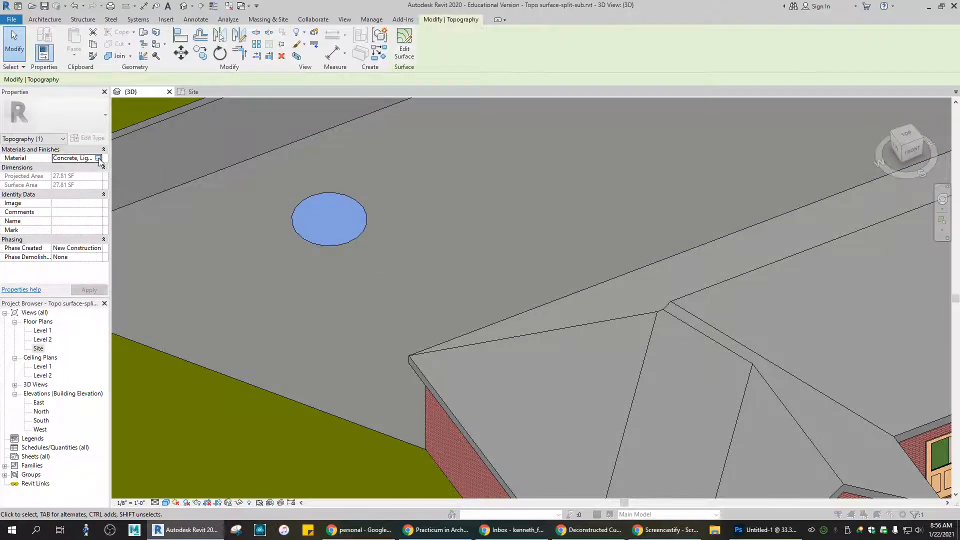
{"action": "left_click", "coordinate": [99, 158]}
{"action": "scroll", "coordinate": [634, 241], "scroll_direction": "down", "scroll_amount": 3}
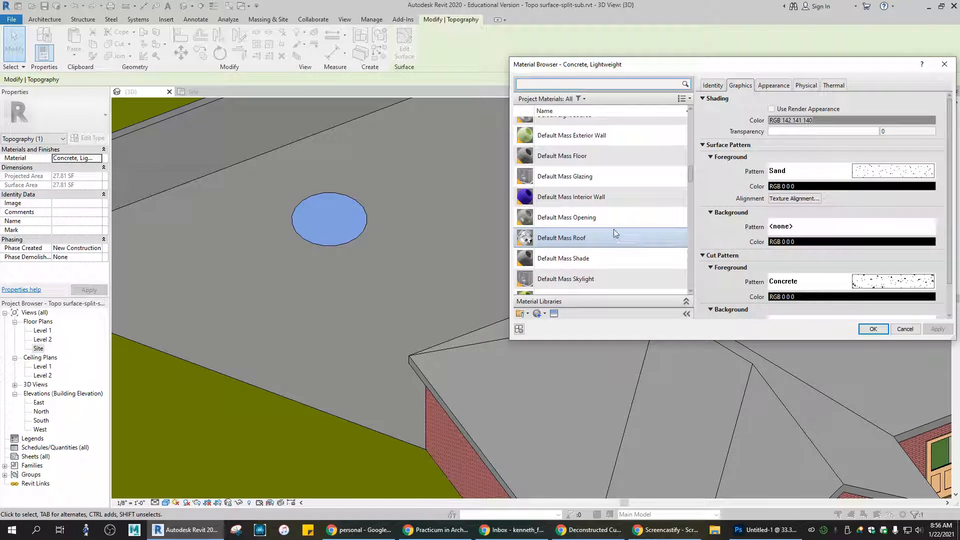
{"action": "scroll", "coordinate": [614, 229], "scroll_direction": "down", "scroll_amount": 3}
{"action": "left_click", "coordinate": [613, 229]}
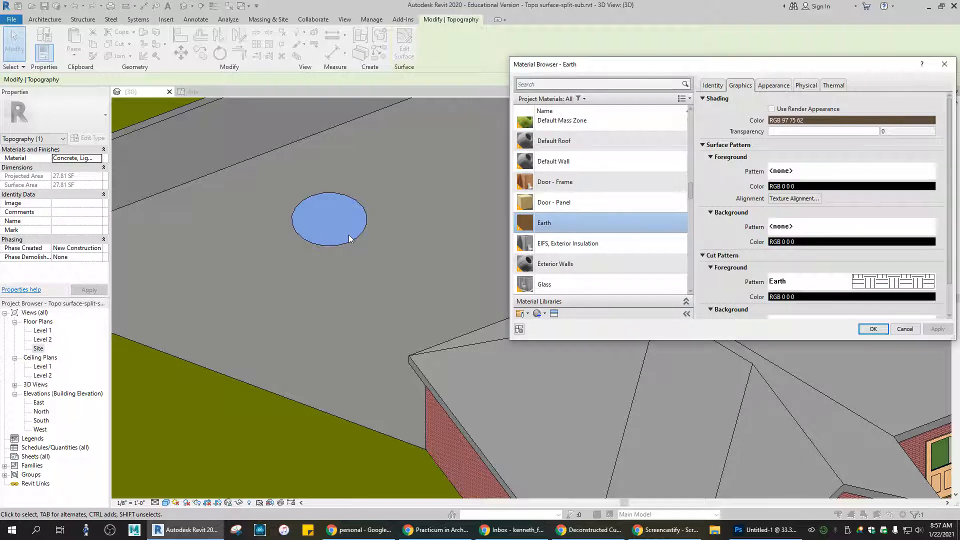
{"action": "left_click", "coordinate": [868, 331]}
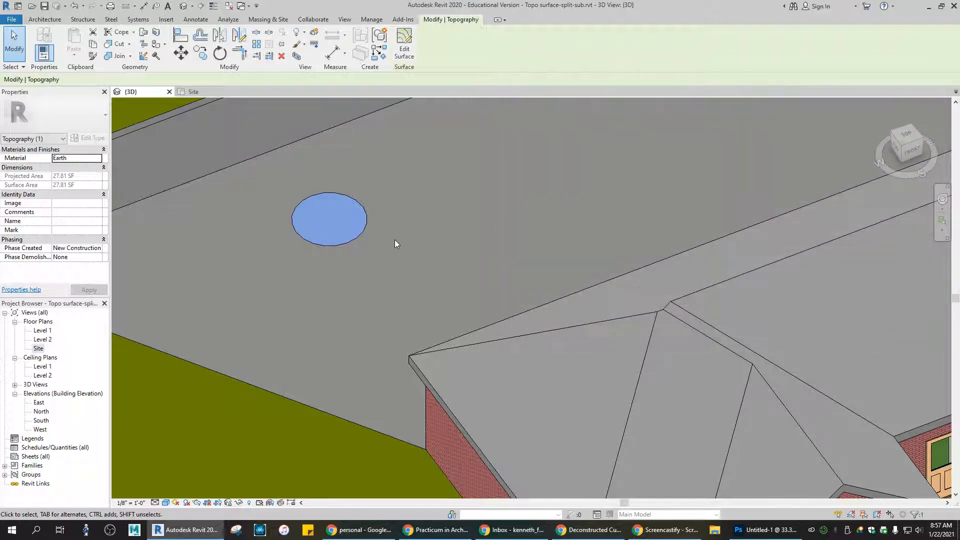
{"action": "key", "text": "Escape"}
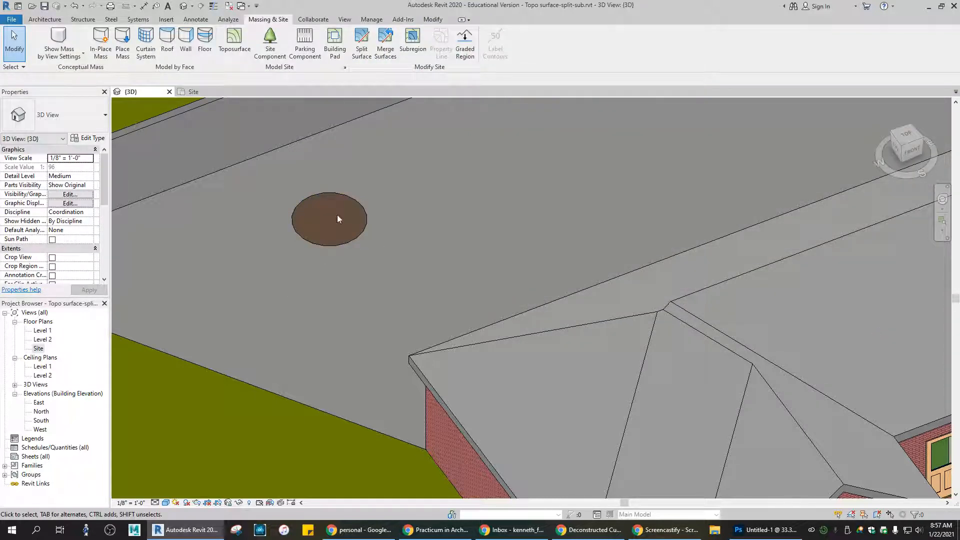
{"action": "left_click", "coordinate": [348, 243]}
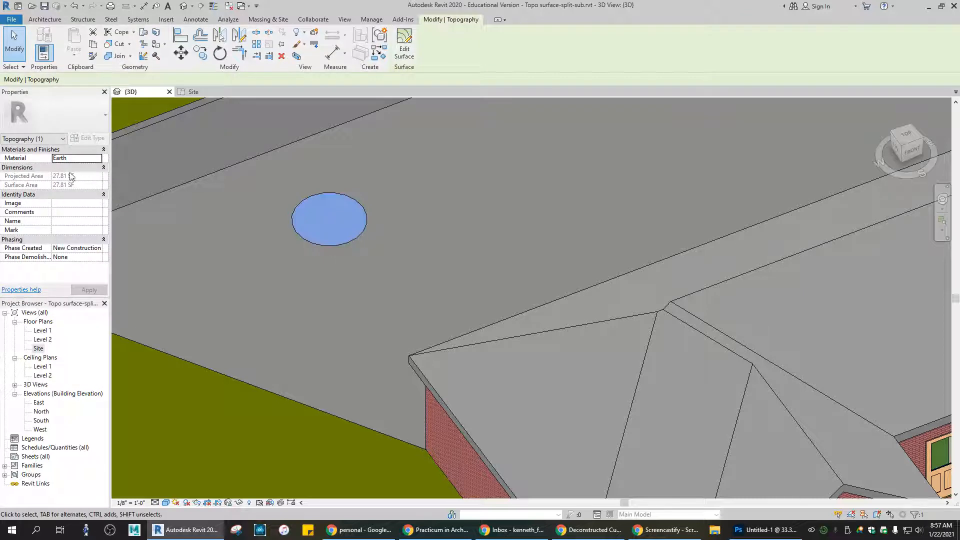
{"action": "key", "text": "Escape"}
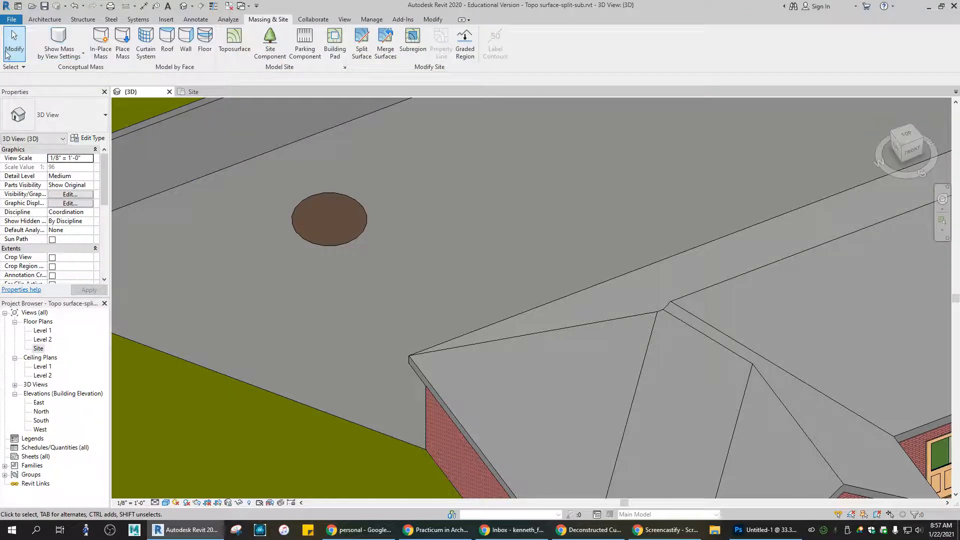
- Open the circular Earth surface for editing and try to change the elevation of its boundary points
{"action": "left_click", "coordinate": [309, 201]}
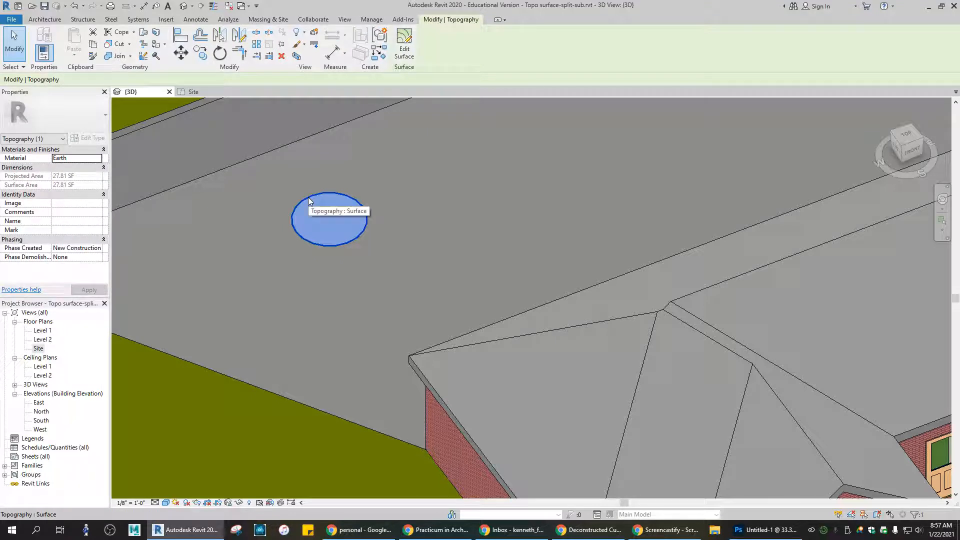
{"action": "left_click", "coordinate": [405, 48]}
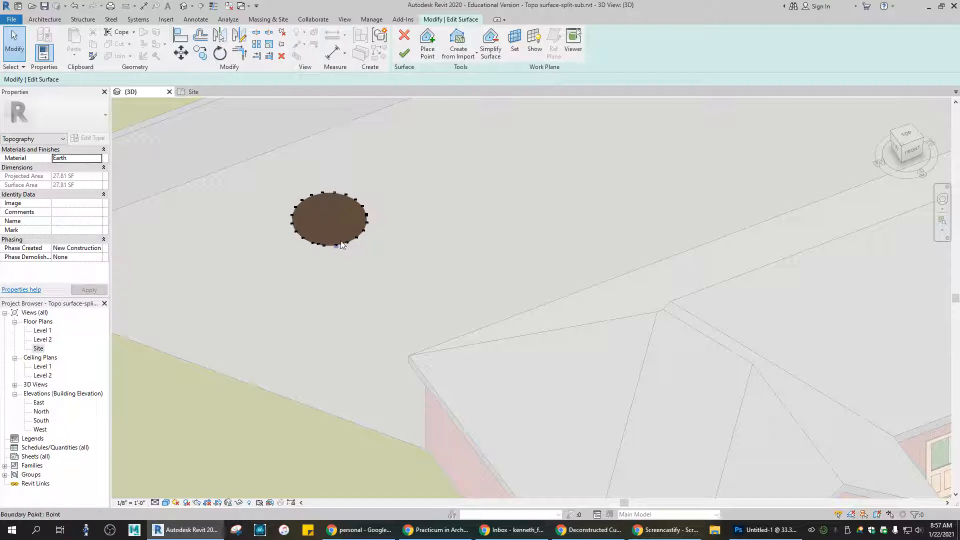
{"action": "left_click_drag", "start_coordinate": [269, 176], "coordinate": [393, 262]}
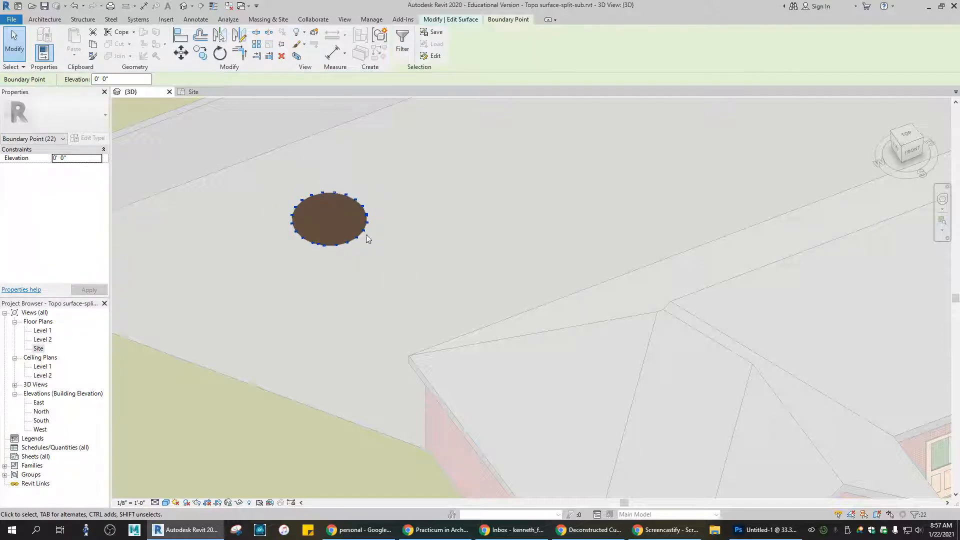
{"action": "left_click", "coordinate": [65, 158]}
{"action": "left_click_drag", "start_coordinate": [70, 159], "coordinate": [32, 161]}
{"action": "key", "text": "Return"}
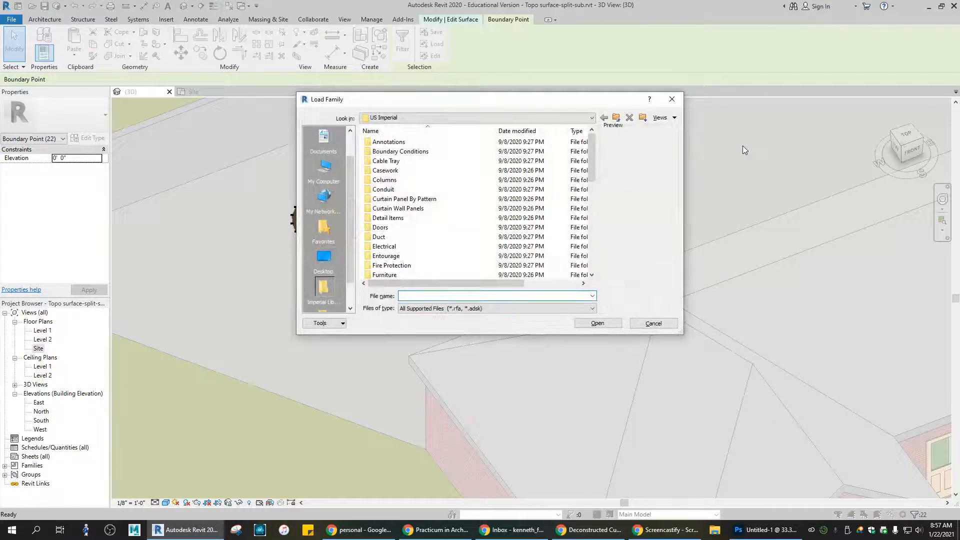
{"action": "left_click", "coordinate": [654, 323]}
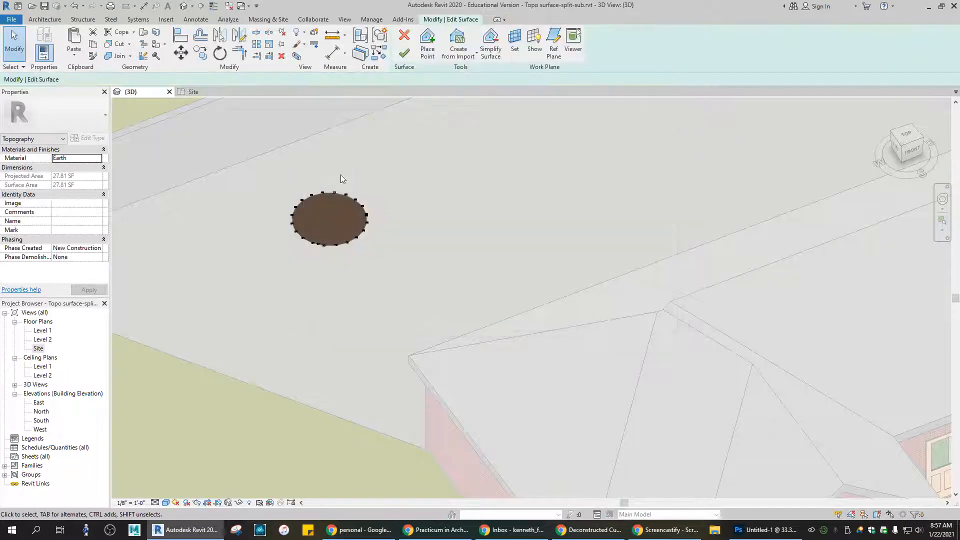
- Raise all of the circular surface's boundary points to an elevation of 2' and finish the surface edit
{"action": "left_click_drag", "start_coordinate": [289, 184], "coordinate": [401, 263]}
{"action": "left_click", "coordinate": [57, 159]}
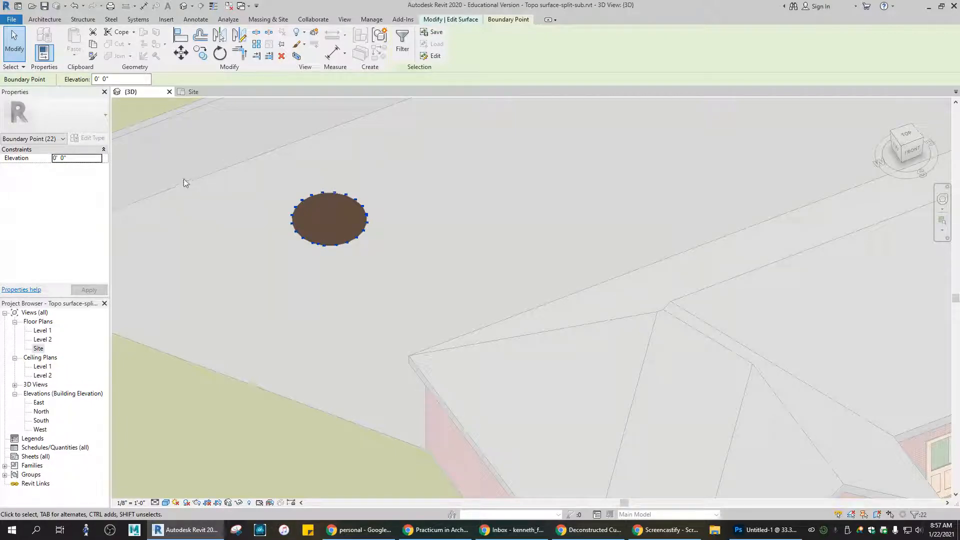
{"action": "left_click_drag", "start_coordinate": [112, 79], "coordinate": [66, 77]}
{"action": "type", "text": "2"}
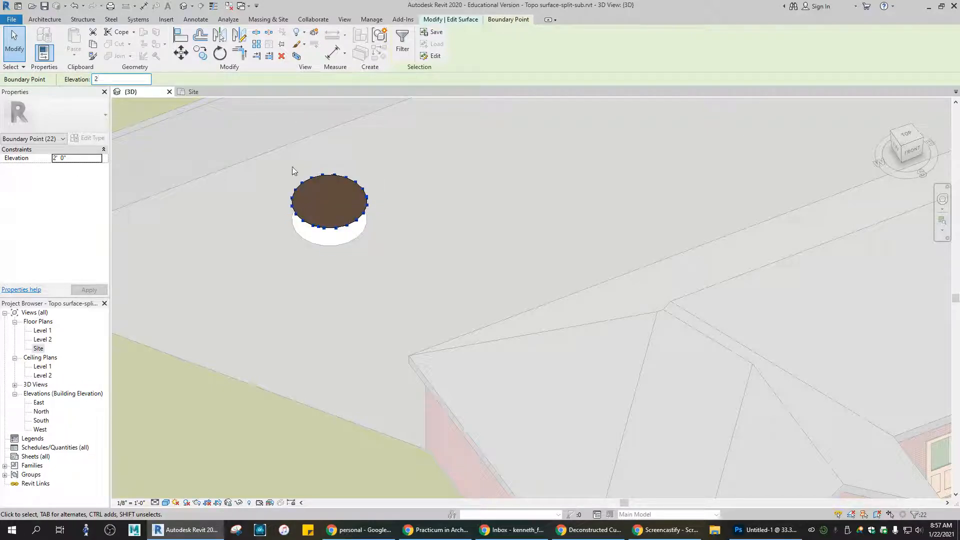
{"action": "left_click", "coordinate": [451, 19]}
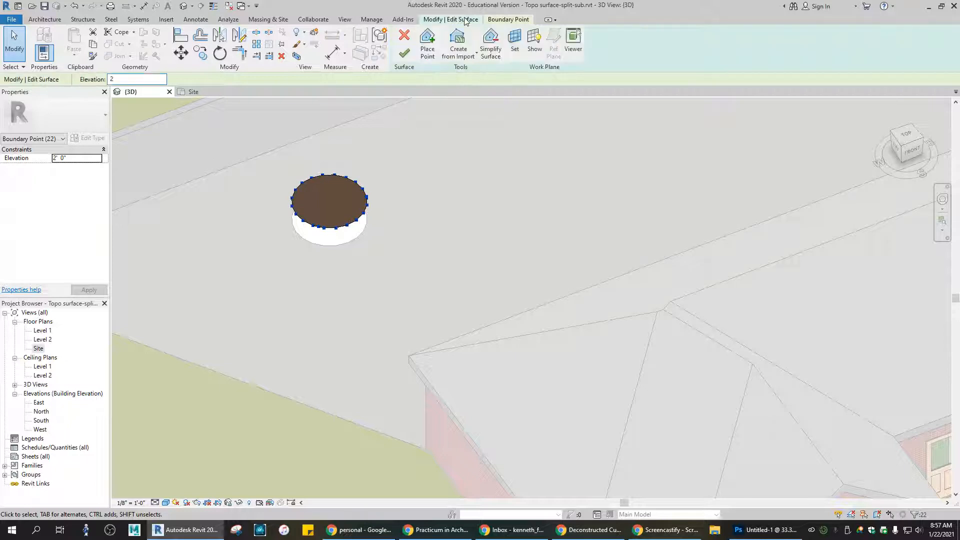
{"action": "left_click", "coordinate": [405, 55]}
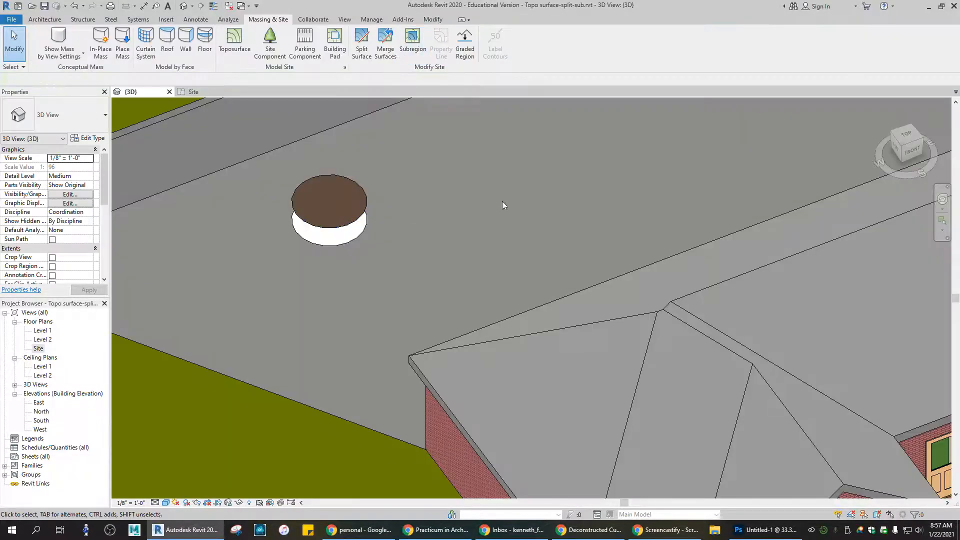
- Start the Wall tool and choose the Generic - 12" Masonry basic wall type for the planter enclosure
{"action": "left_click_drag", "start_coordinate": [907, 143], "coordinate": [906, 131]}
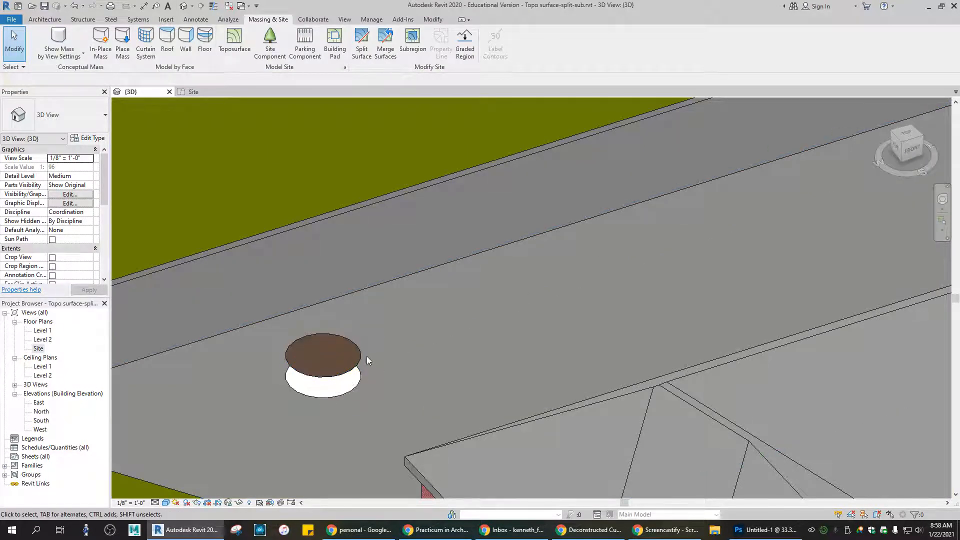
{"action": "left_click", "coordinate": [52, 20]}
{"action": "left_click", "coordinate": [41, 38]}
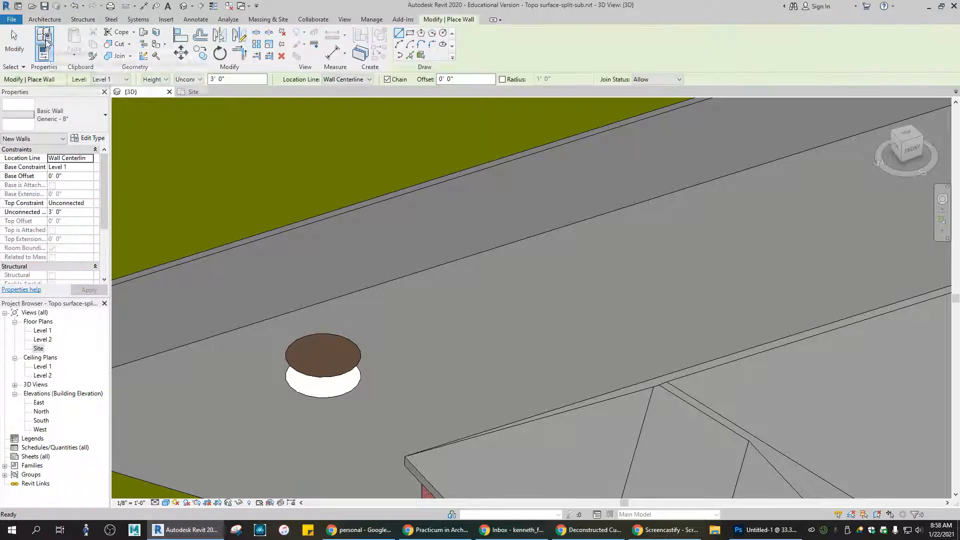
{"action": "left_click", "coordinate": [103, 118]}
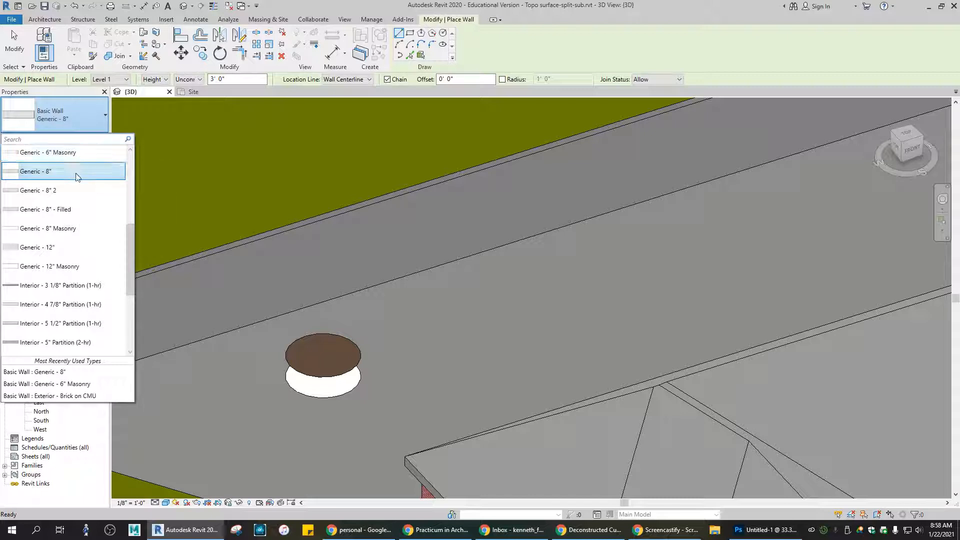
{"action": "left_click", "coordinate": [73, 266]}
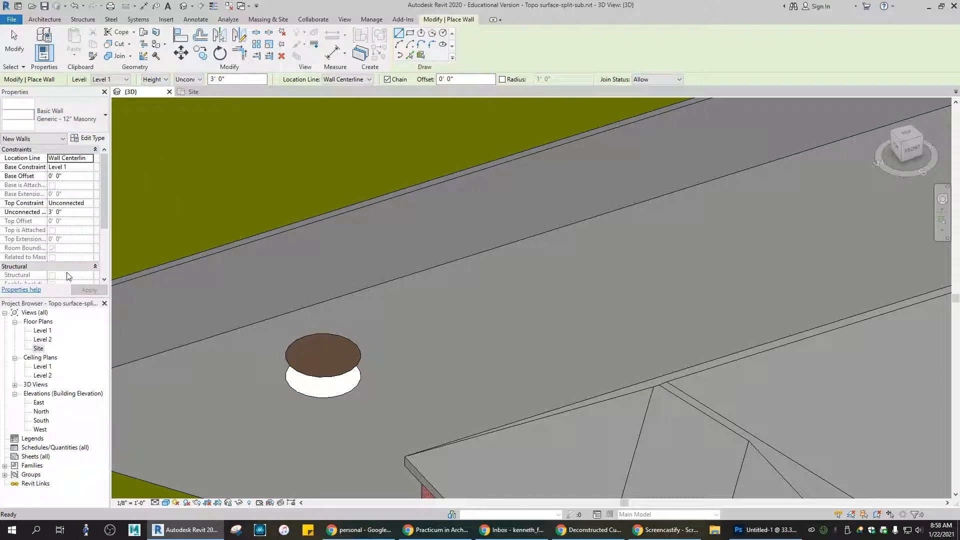
- In the Site plan, draw a circular masonry wall of about 3'-4" radius centred on the circular earth surface, and return to the 3D view
{"action": "left_click", "coordinate": [193, 91]}
{"action": "middle_click_drag", "start_coordinate": [508, 177], "coordinate": [499, 294]}
{"action": "scroll", "coordinate": [495, 270], "scroll_direction": "up", "scroll_amount": 5}
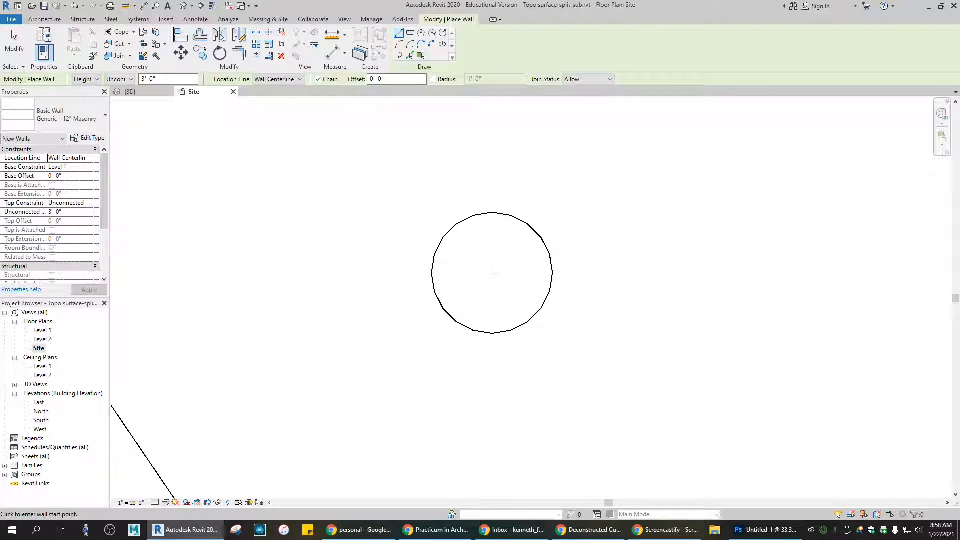
{"action": "left_click", "coordinate": [492, 272]}
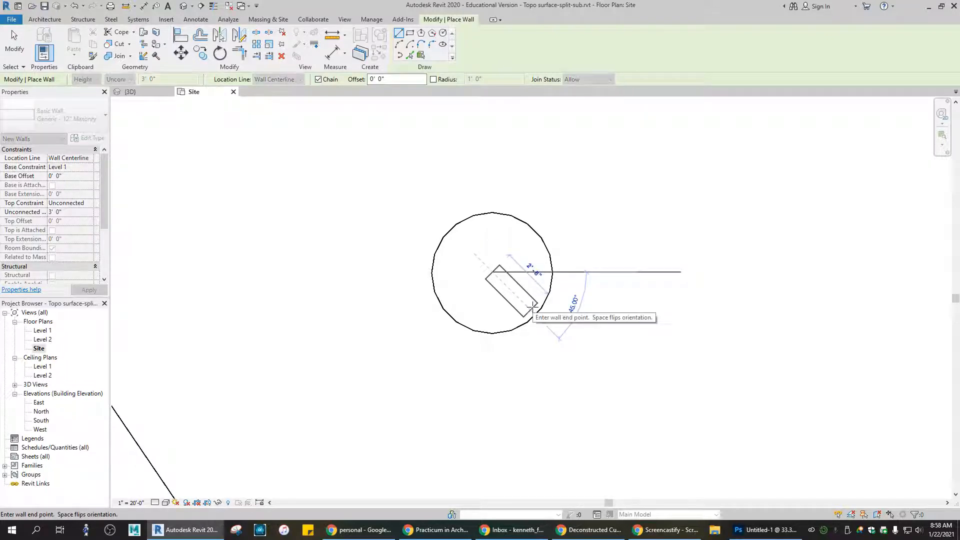
{"action": "key", "text": "Escape"}
{"action": "left_click", "coordinate": [443, 33]}
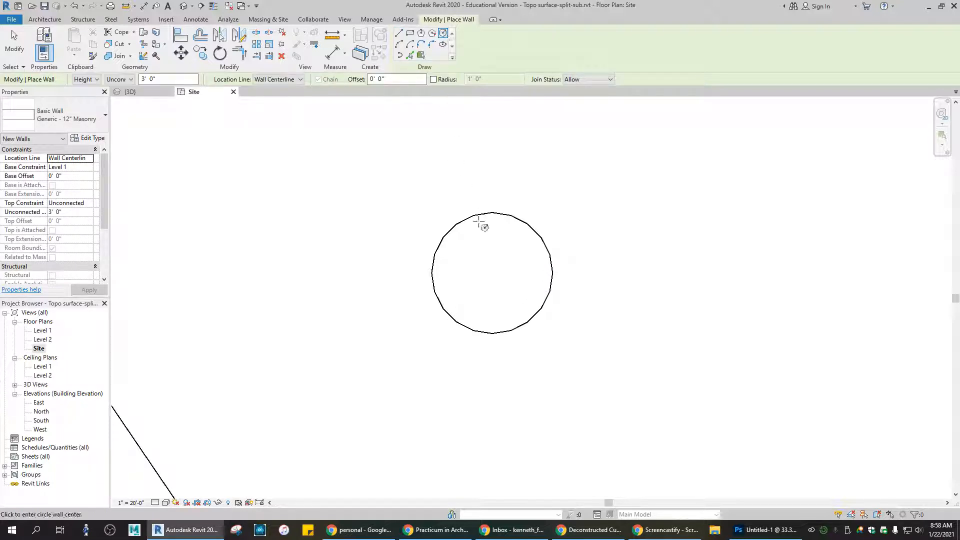
{"action": "left_click", "coordinate": [492, 272]}
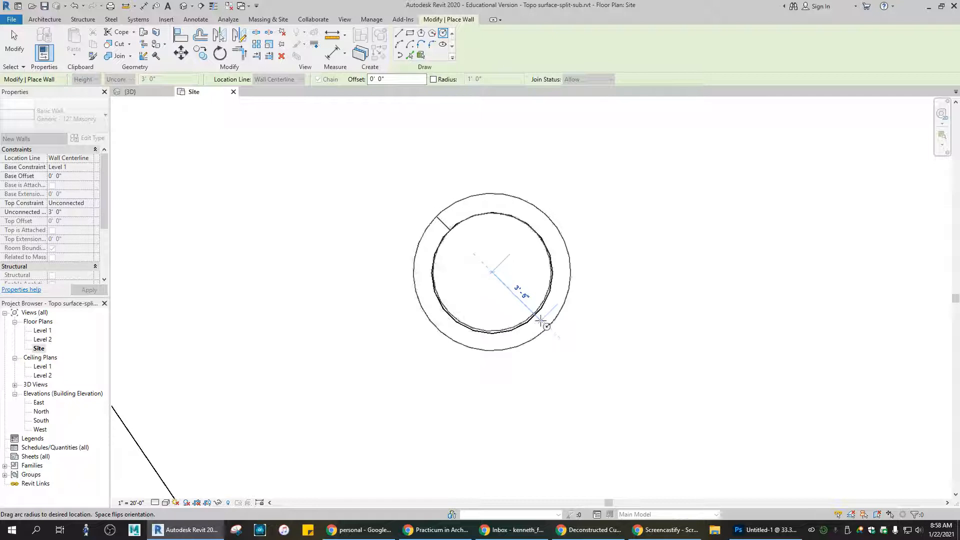
{"action": "left_click", "coordinate": [540, 318]}
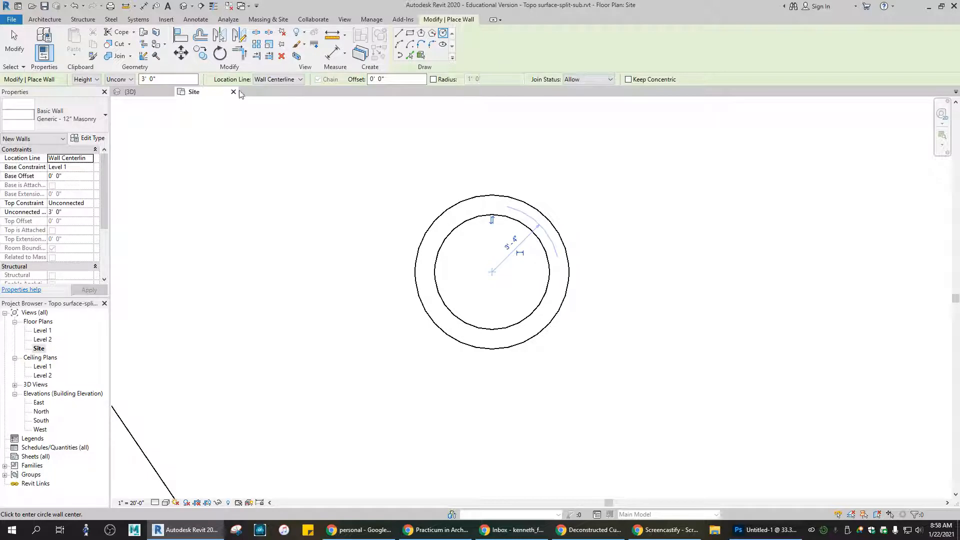
{"action": "left_click", "coordinate": [151, 90]}
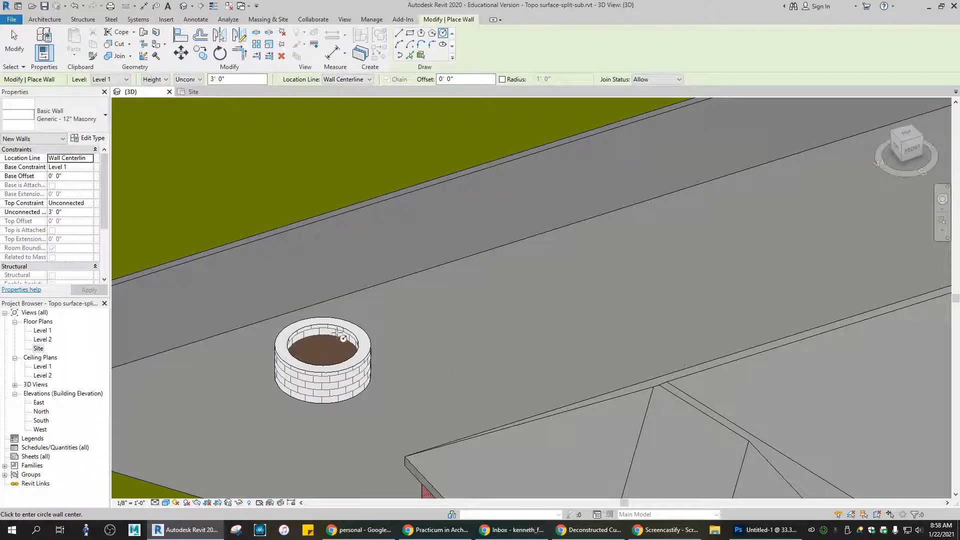
{"action": "left_click", "coordinate": [14, 45]}
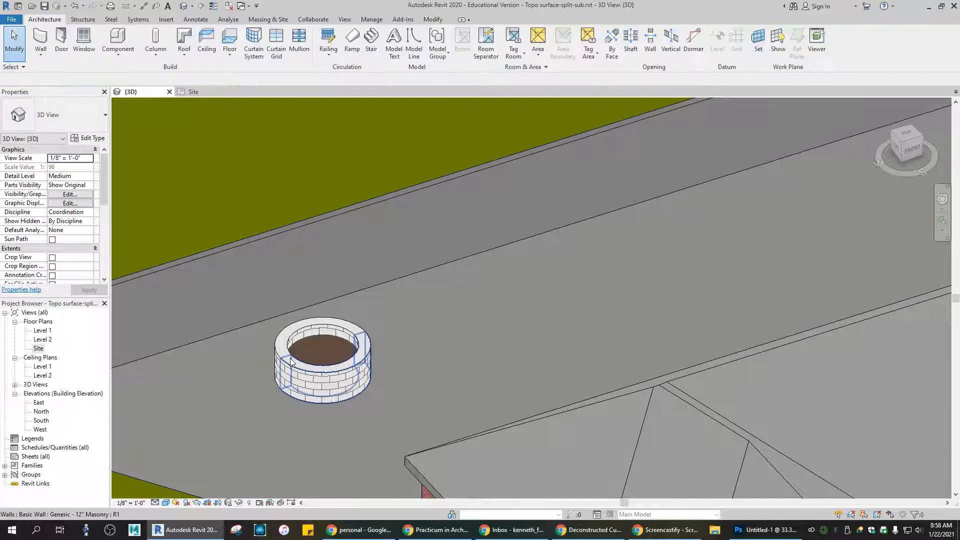
{"action": "left_click", "coordinate": [335, 319]}
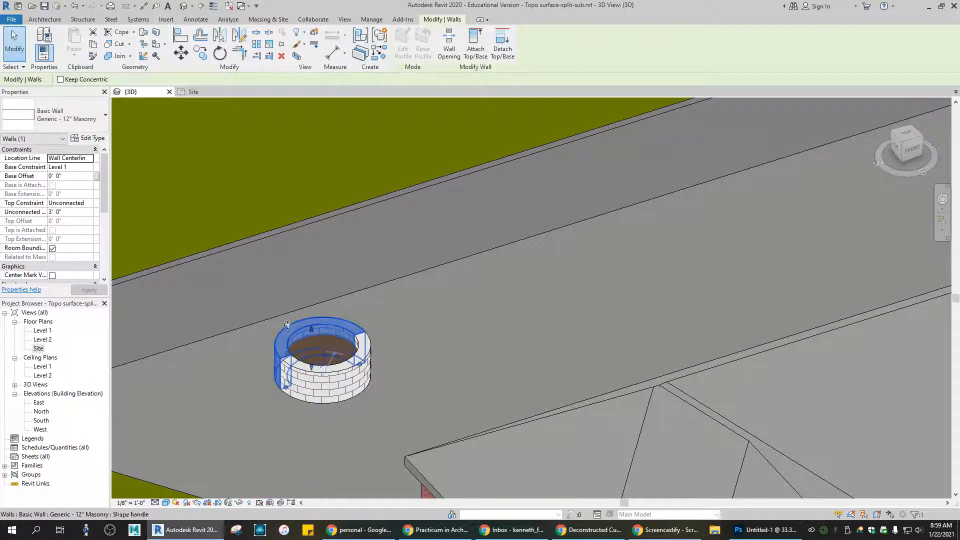
{"action": "key", "text": "Escape"}
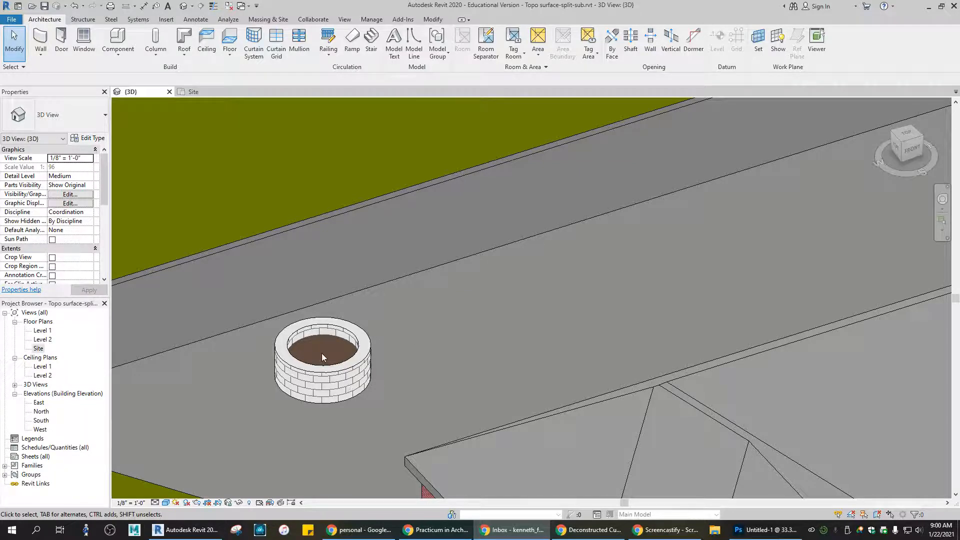
{"action": "scroll", "coordinate": [322, 353], "scroll_direction": "down", "scroll_amount": 3}
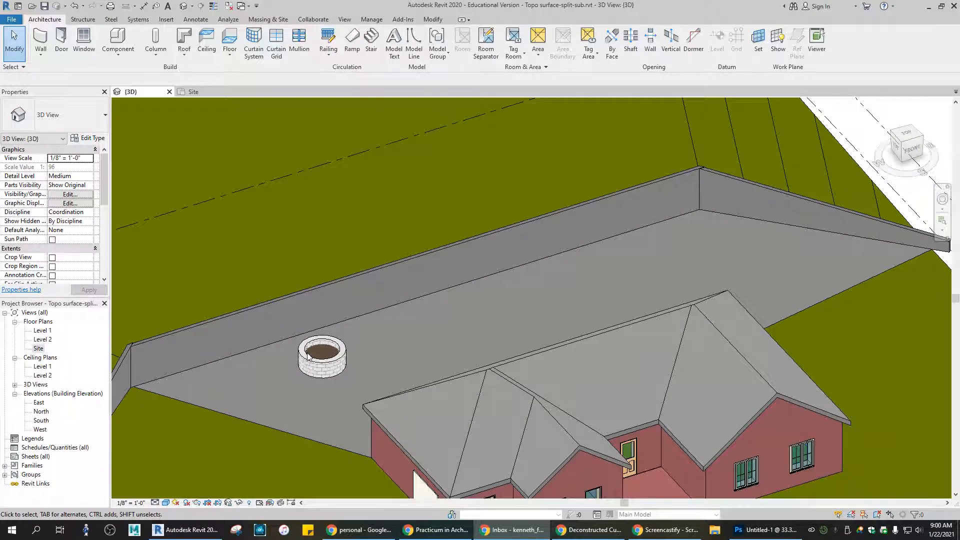
{"action": "scroll", "coordinate": [310, 356], "scroll_direction": "up", "scroll_amount": 3}
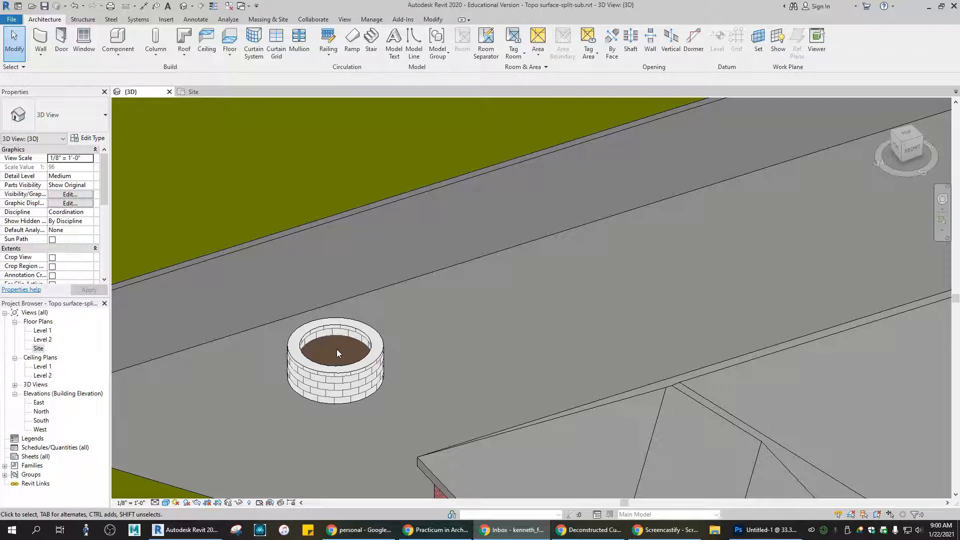
{"action": "scroll", "coordinate": [337, 349], "scroll_direction": "down", "scroll_amount": 2}
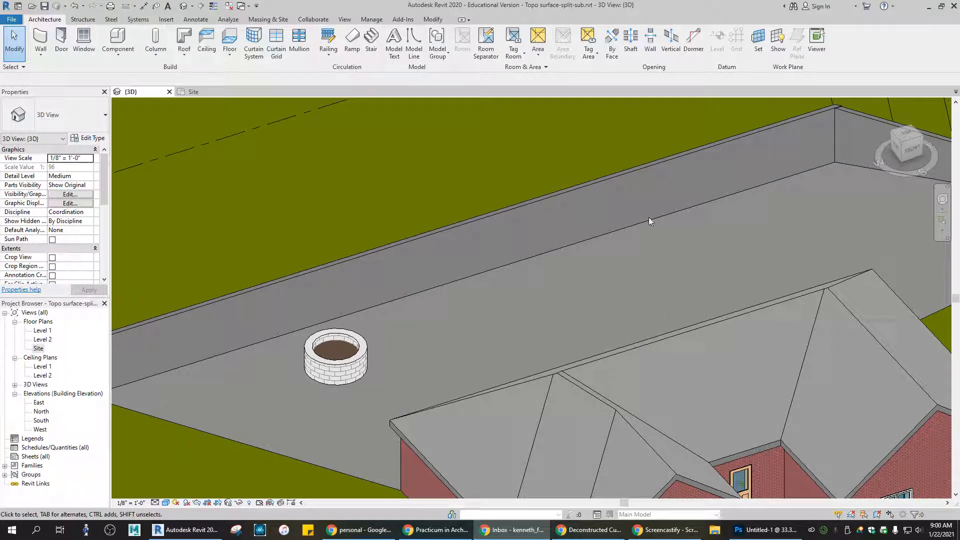
{"action": "scroll", "coordinate": [442, 334], "scroll_direction": "down", "scroll_amount": 2}
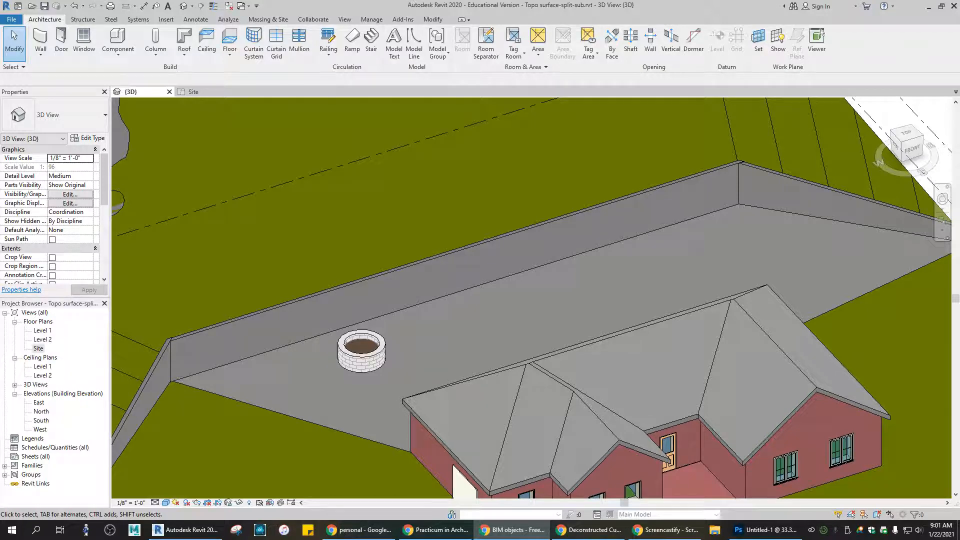
- Switch to the BIMobject website in Chrome and examine the patio furniture results for benches, planters and seating
{"action": "left_click_drag", "start_coordinate": [0, 132], "coordinate": [400, 1]}
{"action": "scroll", "coordinate": [591, 368], "scroll_direction": "down", "scroll_amount": 4}
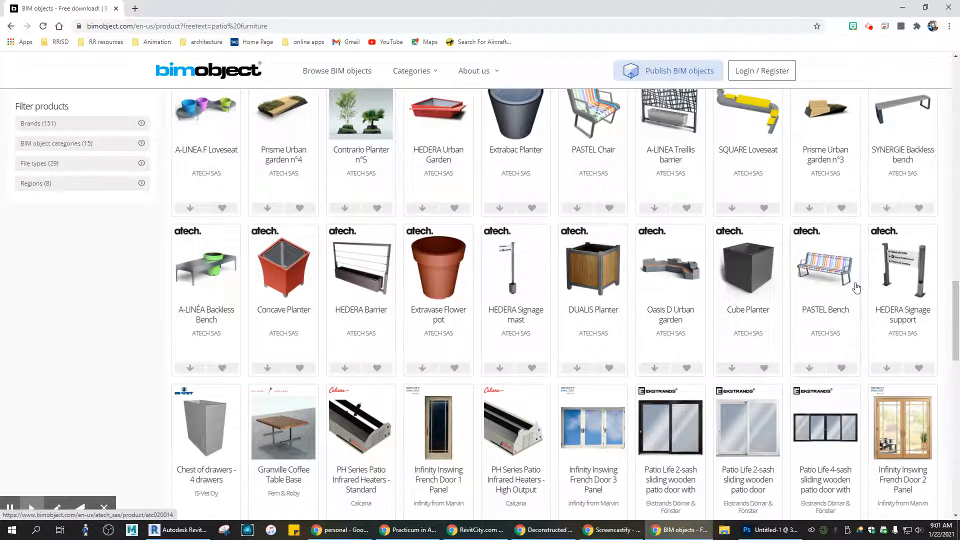
{"action": "scroll", "coordinate": [855, 285], "scroll_direction": "down", "scroll_amount": 4}
{"action": "scroll", "coordinate": [536, 324], "scroll_direction": "down", "scroll_amount": 6}
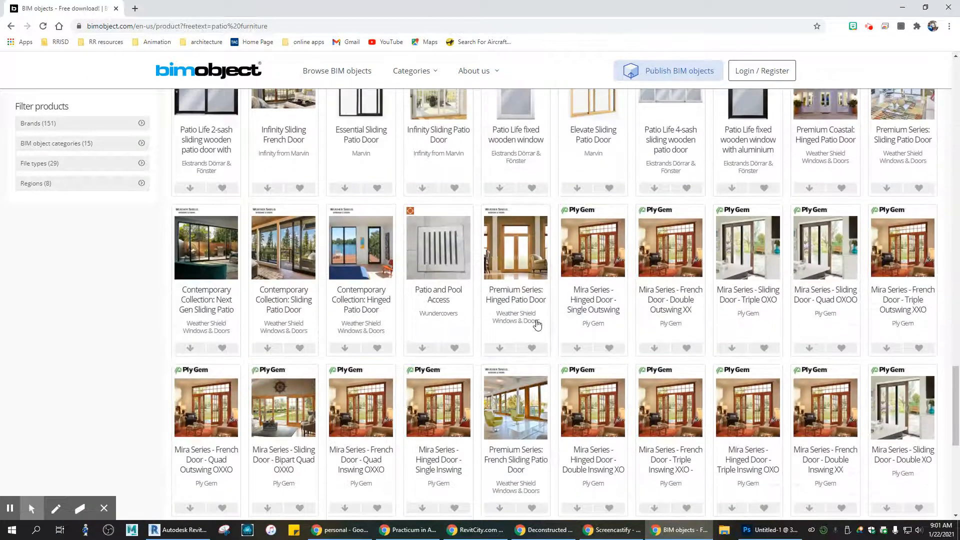
{"action": "scroll", "coordinate": [537, 324], "scroll_direction": "up", "scroll_amount": 8}
{"action": "scroll", "coordinate": [537, 324], "scroll_direction": "up", "scroll_amount": 1}
{"action": "scroll", "coordinate": [536, 323], "scroll_direction": "down", "scroll_amount": 12}
{"action": "scroll", "coordinate": [536, 323], "scroll_direction": "down", "scroll_amount": 5}
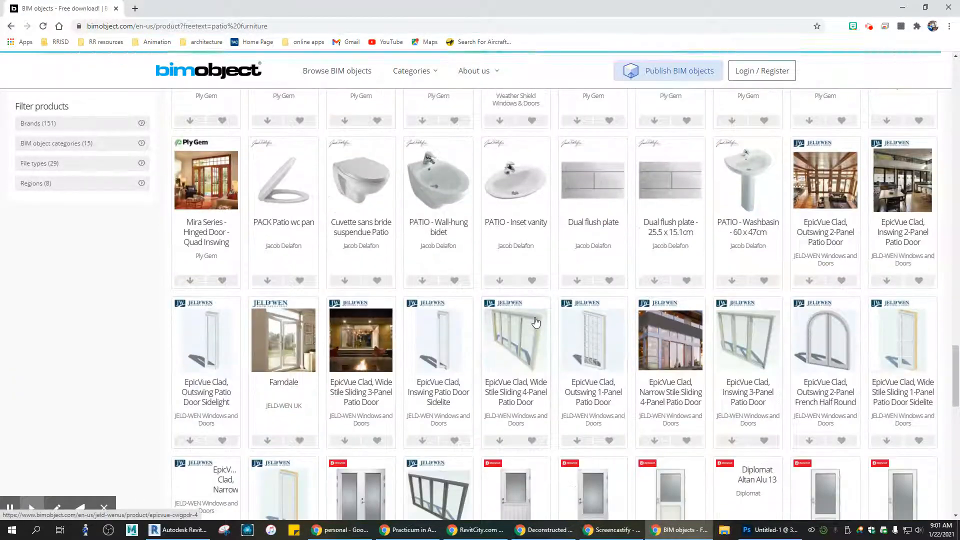
{"action": "scroll", "coordinate": [560, 317], "scroll_direction": "up", "scroll_amount": 11}
{"action": "scroll", "coordinate": [631, 312], "scroll_direction": "up", "scroll_amount": 10}
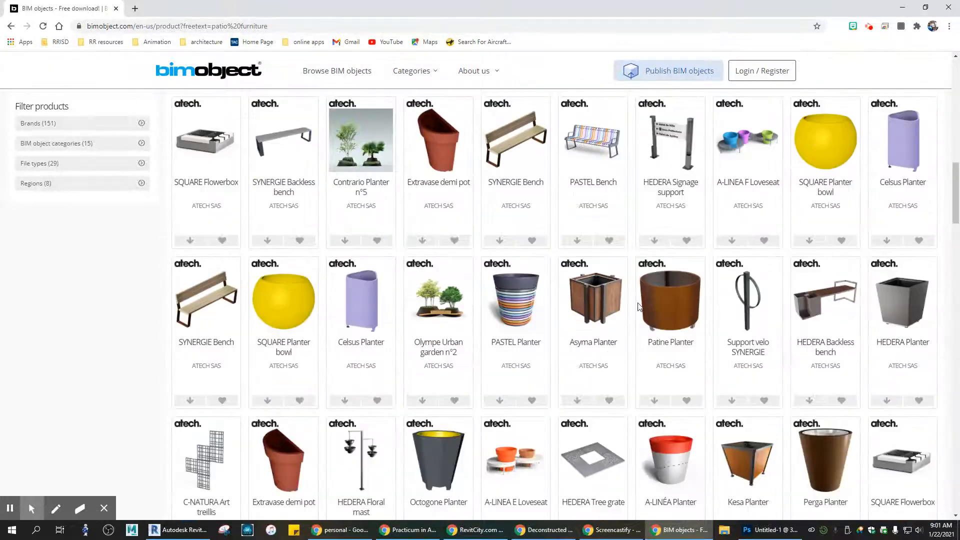
{"action": "scroll", "coordinate": [461, 309], "scroll_direction": "up", "scroll_amount": 6}
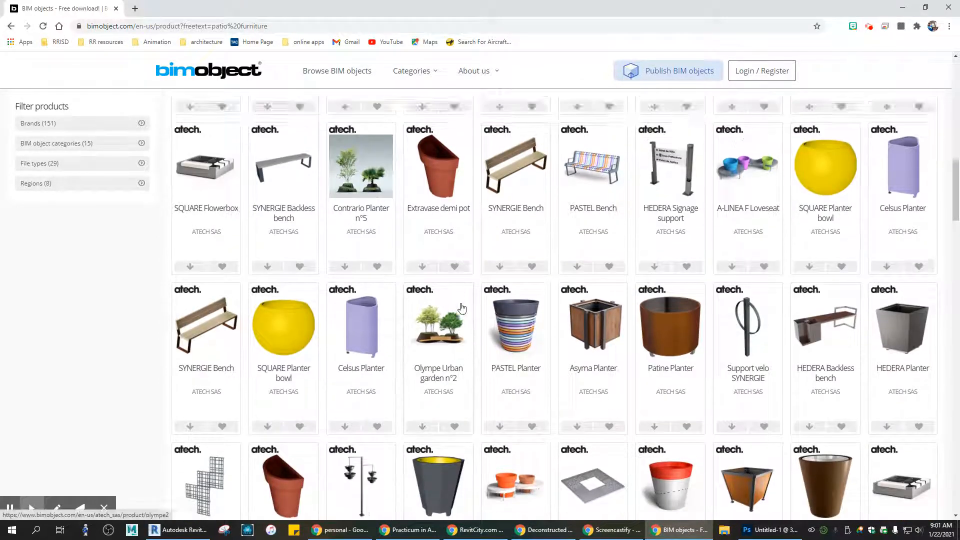
{"action": "scroll", "coordinate": [617, 483], "scroll_direction": "up", "scroll_amount": 5}
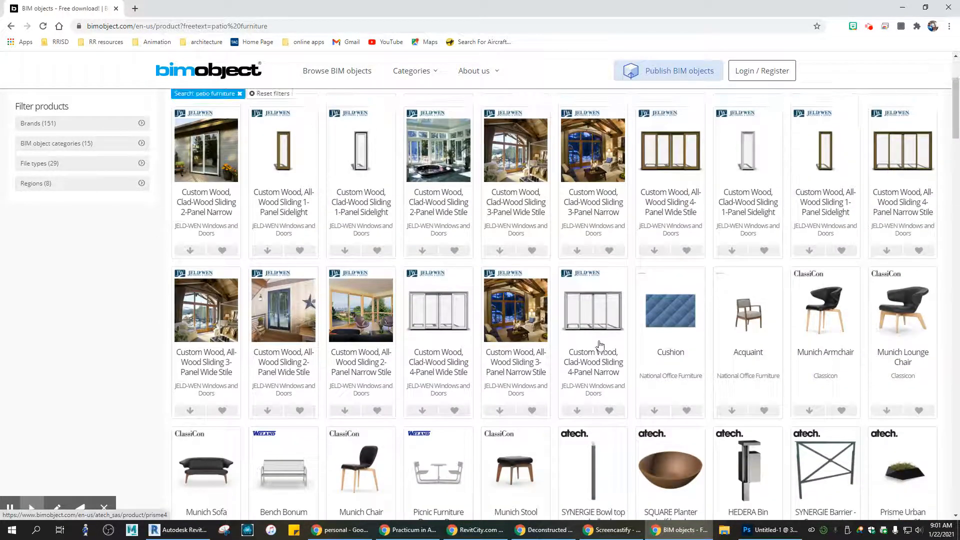
- Search BIMobject for "patio table" and look through the resulting products
{"action": "scroll", "coordinate": [641, 240], "scroll_direction": "up", "scroll_amount": 3}
{"action": "left_click", "coordinate": [428, 126]}
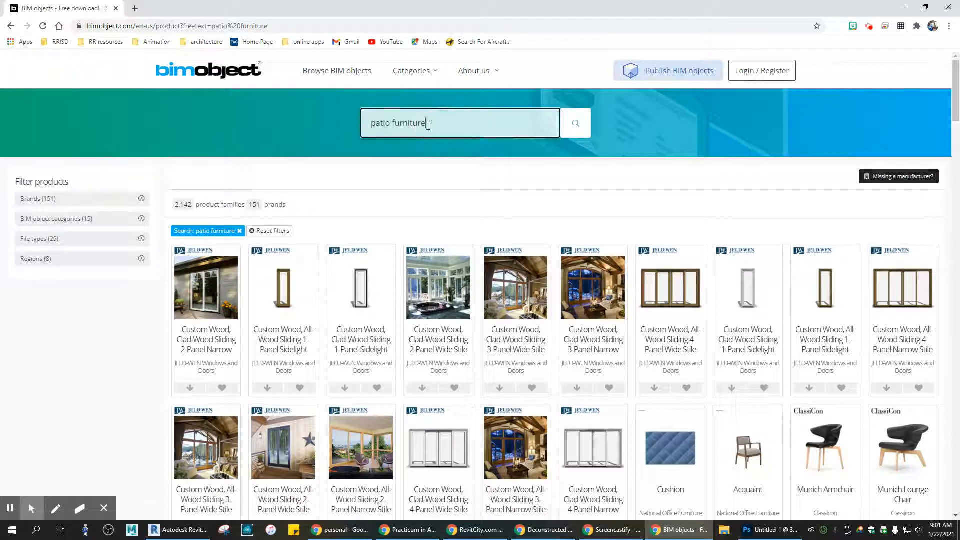
{"action": "key", "text": "BackSpace"}
{"action": "key", "text": "BackSpace"}
{"action": "key", "text": "BackSpace"}
{"action": "key", "text": "BackSpace"}
{"action": "key", "text": "BackSpace"}
{"action": "key", "text": "BackSpace"}
{"action": "key", "text": "BackSpace"}
{"action": "key", "text": "BackSpace"}
{"action": "key", "text": "BackSpace"}
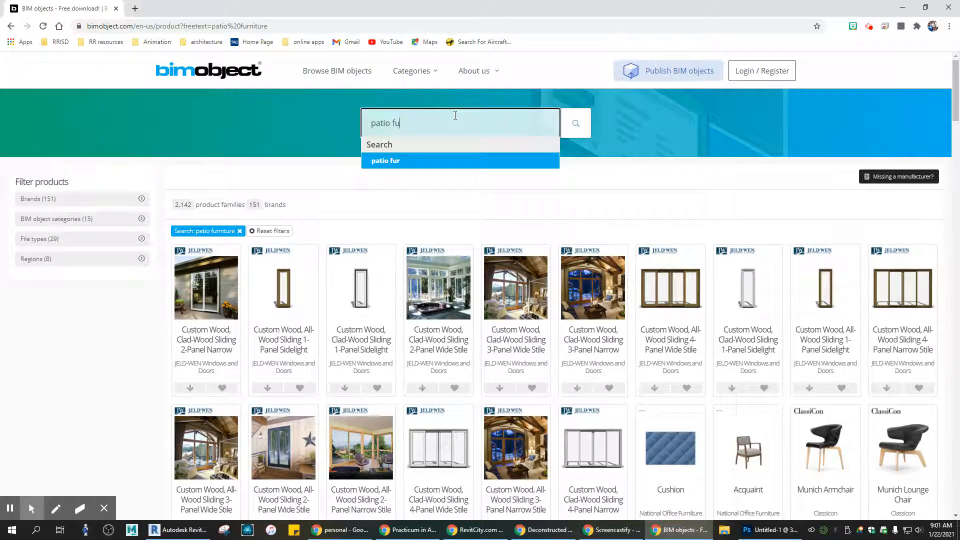
{"action": "type", "text": "table"}
{"action": "key", "text": "Return"}
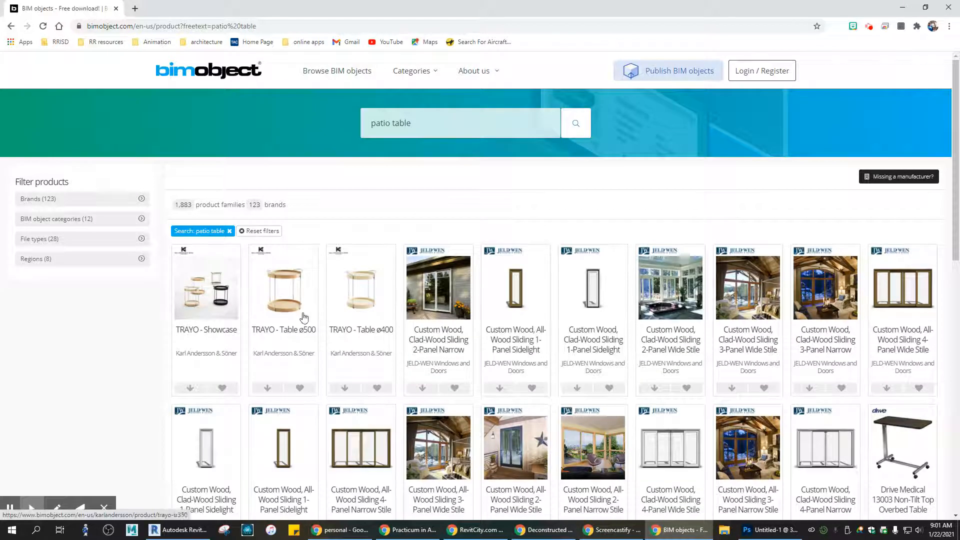
{"action": "scroll", "coordinate": [825, 431], "scroll_direction": "down", "scroll_amount": 5}
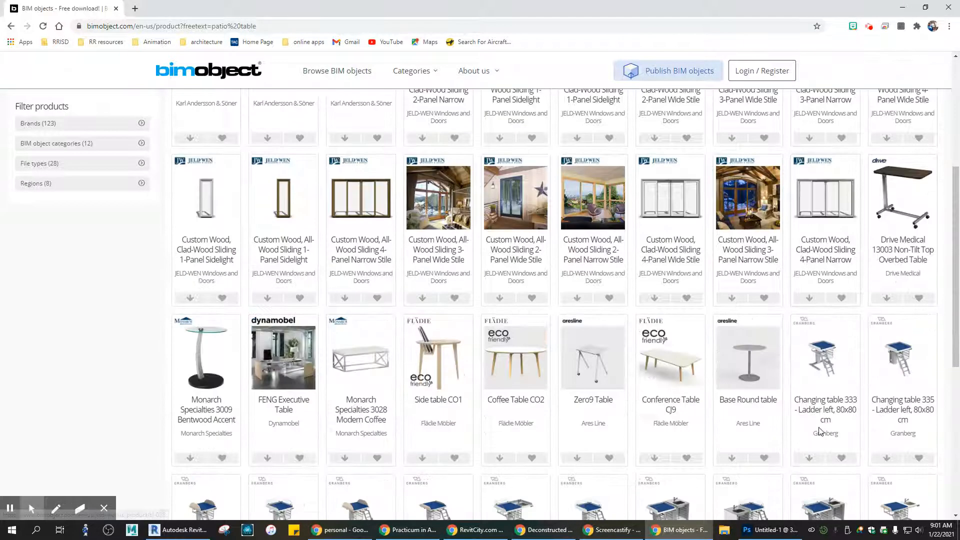
{"action": "scroll", "coordinate": [820, 431], "scroll_direction": "down", "scroll_amount": 4}
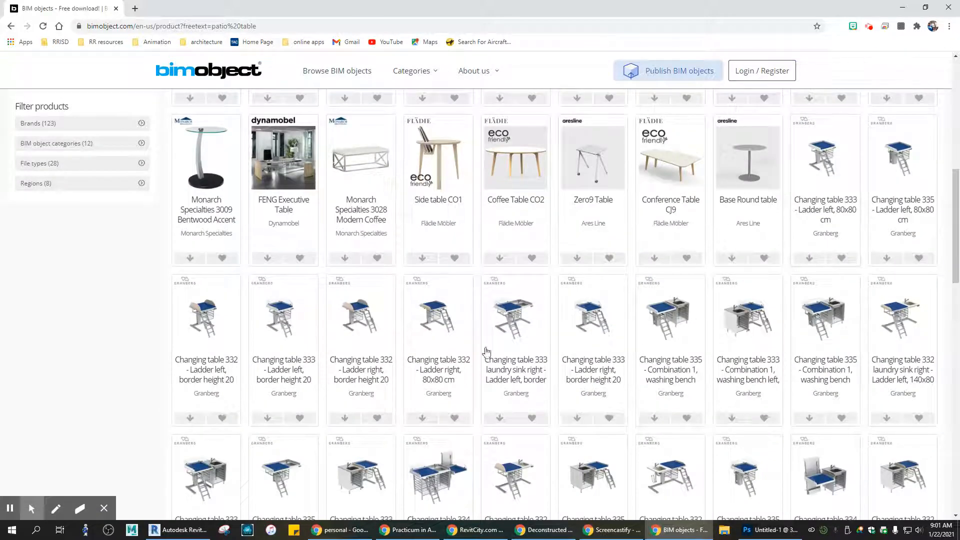
{"action": "scroll", "coordinate": [428, 400], "scroll_direction": "down", "scroll_amount": 11}
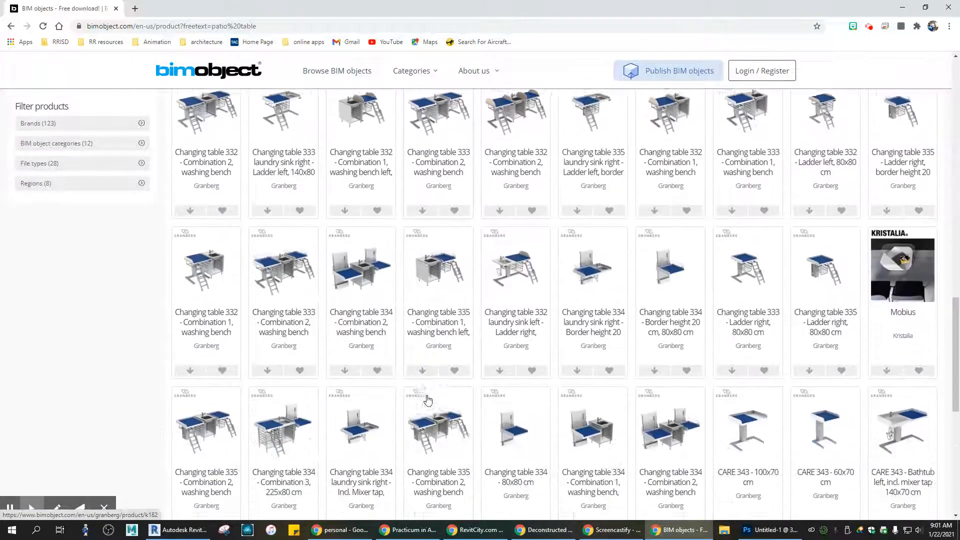
{"action": "scroll", "coordinate": [427, 400], "scroll_direction": "up", "scroll_amount": 8}
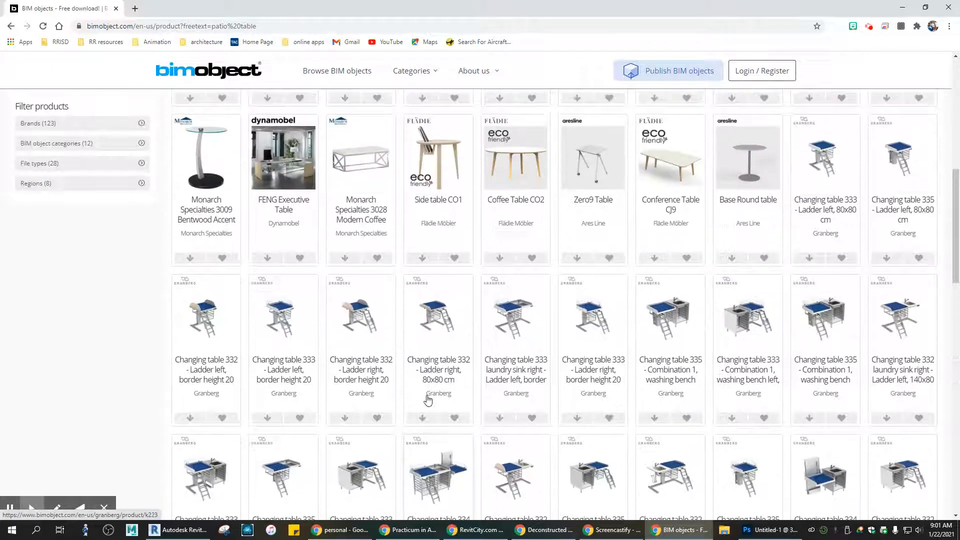
{"action": "scroll", "coordinate": [428, 398], "scroll_direction": "up", "scroll_amount": 8}
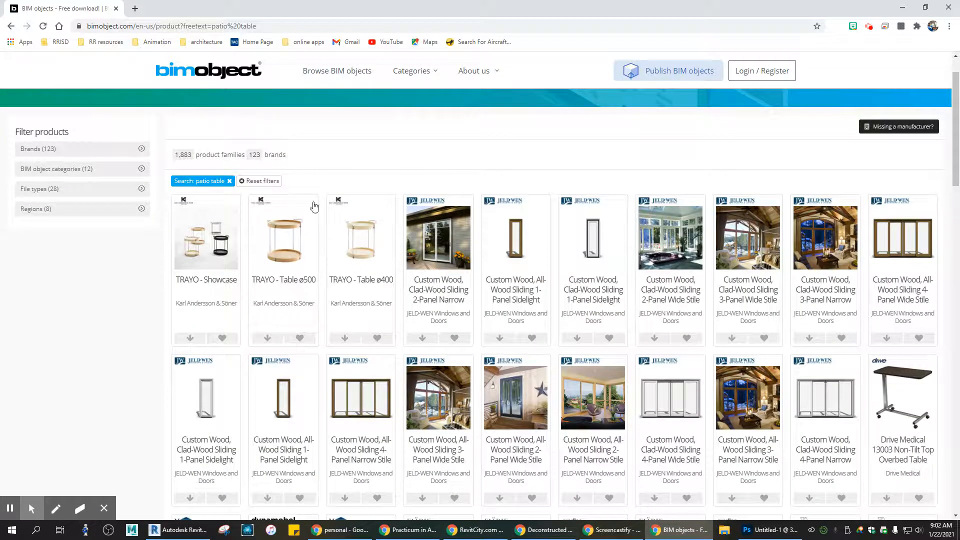
- Search BIMobject for "patio chairs" and look through the seating products
{"action": "scroll", "coordinate": [272, 171], "scroll_direction": "up", "scroll_amount": 1}
{"action": "left_click", "coordinate": [418, 122]}
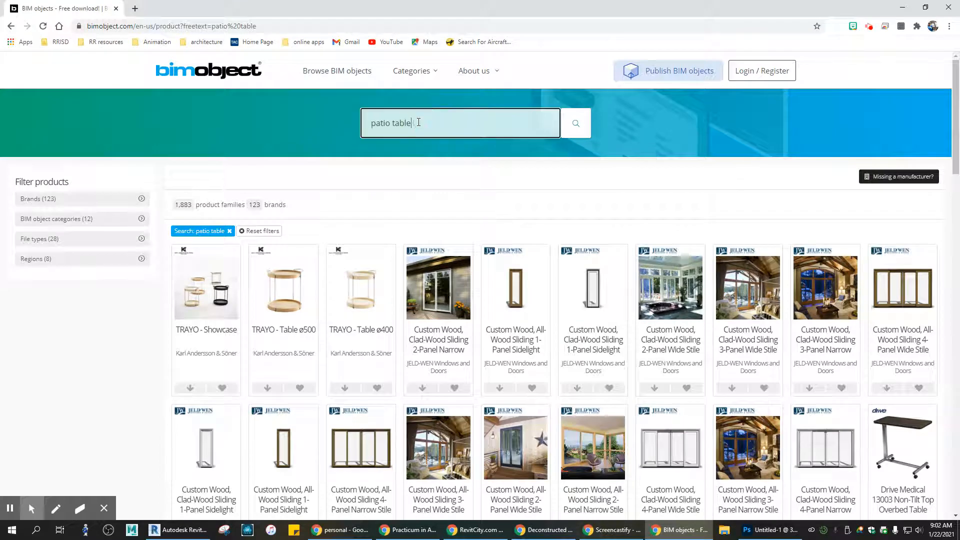
{"action": "key", "text": "BackSpace"}
{"action": "key", "text": "BackSpace"}
{"action": "key", "text": "BackSpace"}
{"action": "key", "text": "BackSpace"}
{"action": "key", "text": "BackSpace"}
{"action": "type", "text": "chairs"}
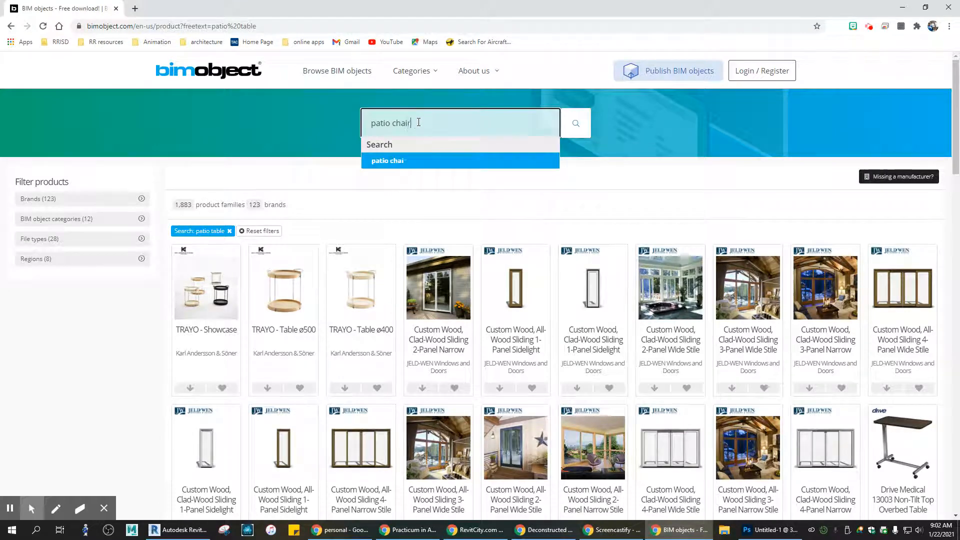
{"action": "key", "text": "Return"}
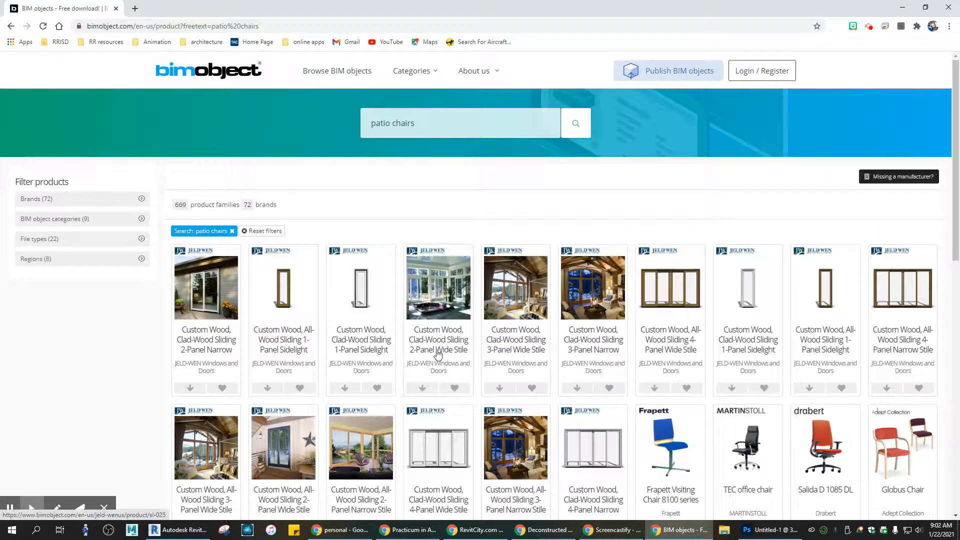
{"action": "scroll", "coordinate": [746, 465], "scroll_direction": "down", "scroll_amount": 5}
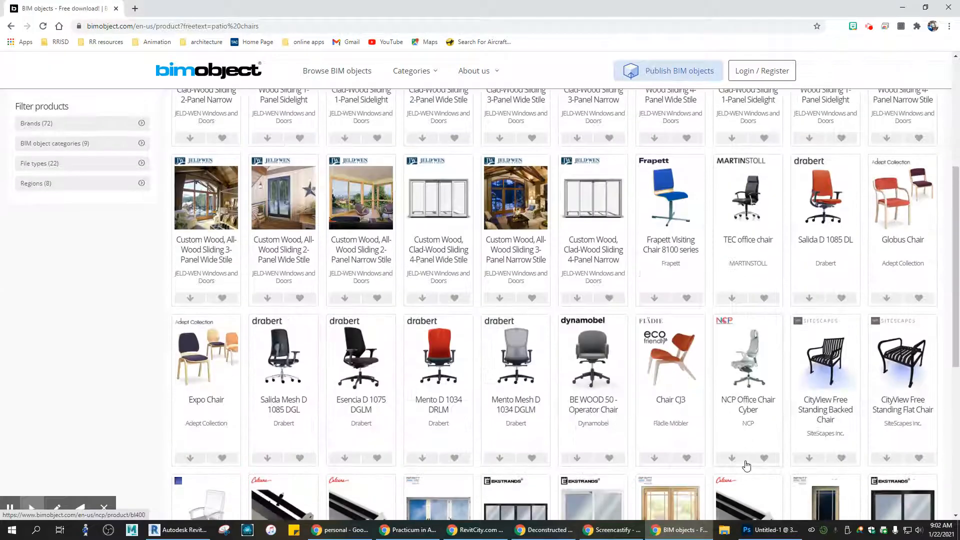
- Examine the rest of the patio chairs results for outdoor seating and table sets suited to the patio
{"action": "scroll", "coordinate": [747, 465], "scroll_direction": "down", "scroll_amount": 3}
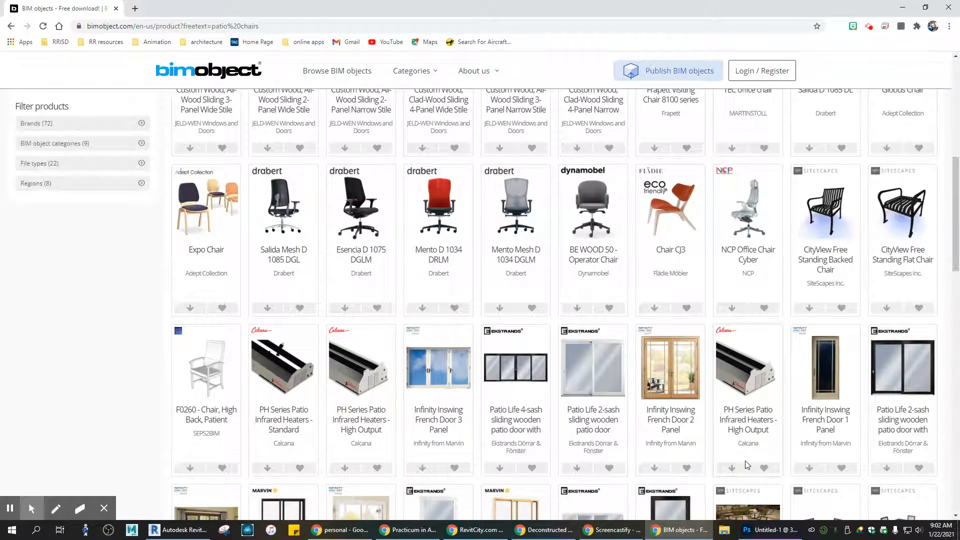
{"action": "scroll", "coordinate": [748, 465], "scroll_direction": "down", "scroll_amount": 5}
{"action": "scroll", "coordinate": [746, 465], "scroll_direction": "down", "scroll_amount": 4}
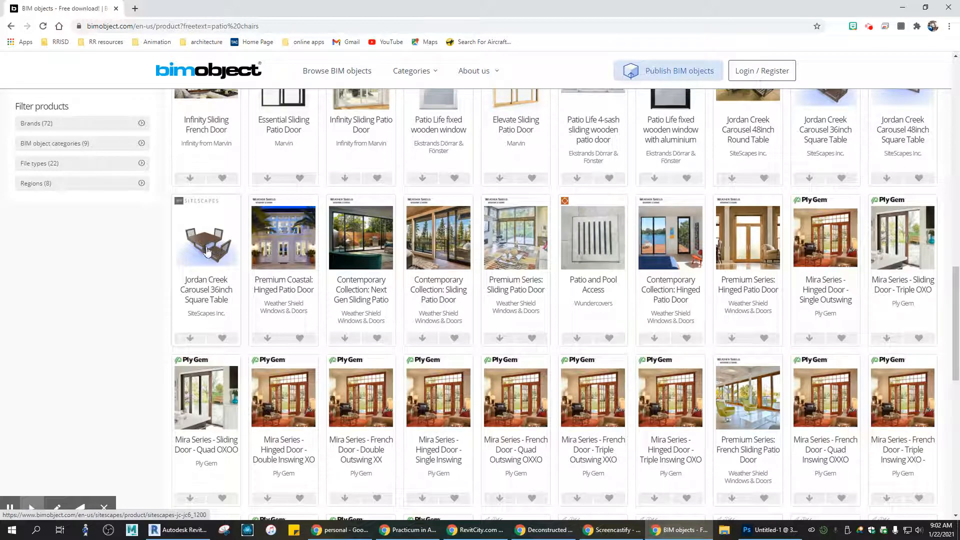
{"action": "scroll", "coordinate": [415, 326], "scroll_direction": "down", "scroll_amount": 4}
{"action": "scroll", "coordinate": [415, 326], "scroll_direction": "down", "scroll_amount": 1}
{"action": "scroll", "coordinate": [415, 326], "scroll_direction": "up", "scroll_amount": 15}
{"action": "scroll", "coordinate": [415, 326], "scroll_direction": "up", "scroll_amount": 1}
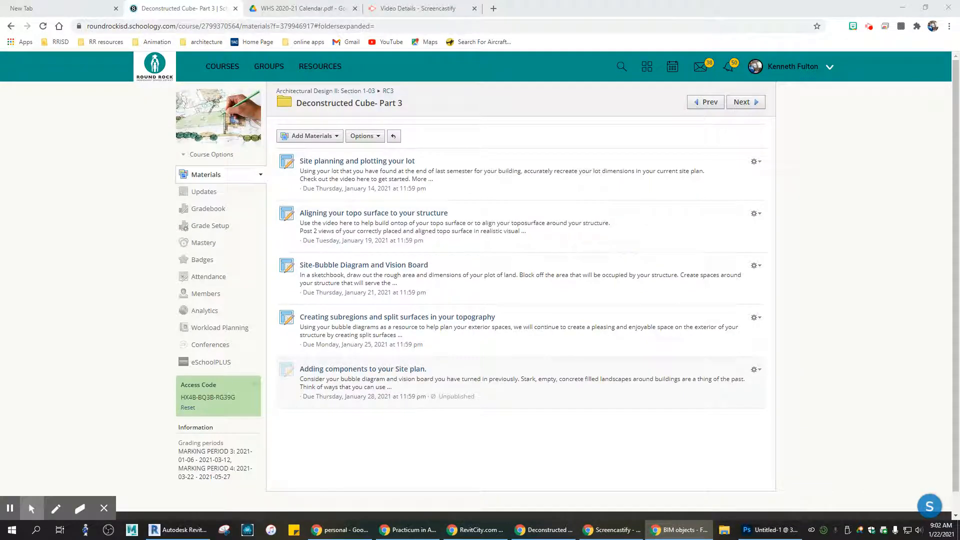
- Switch to Revit and examine the patio, retaining walls and circular planter behind the house from the front and front corner
{"action": "left_click", "coordinate": [178, 529]}
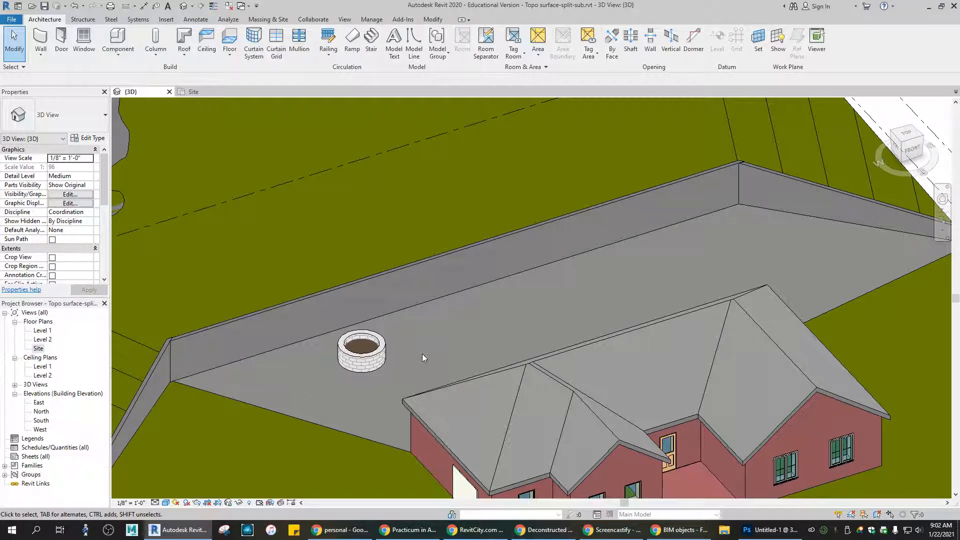
{"action": "scroll", "coordinate": [451, 347], "scroll_direction": "down", "scroll_amount": 2}
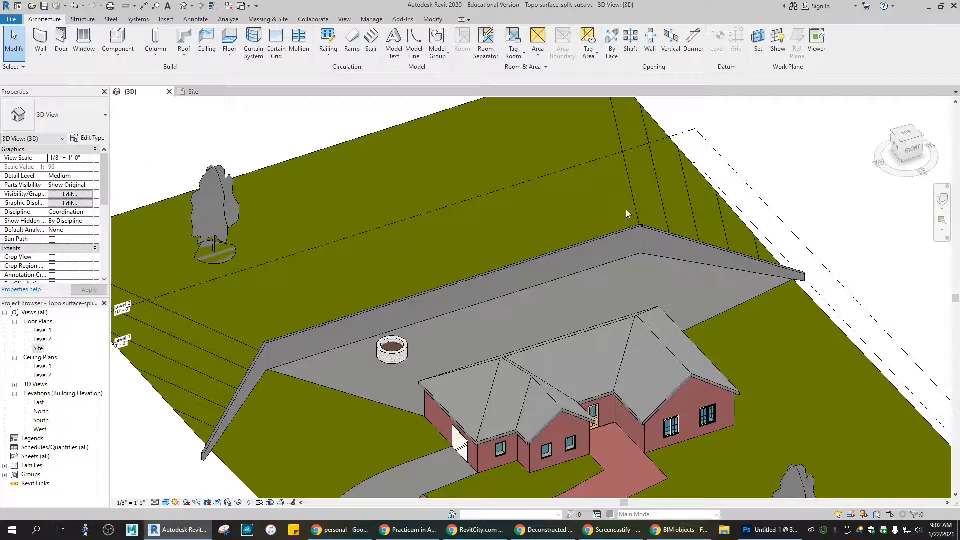
{"action": "left_click_drag", "start_coordinate": [904, 150], "coordinate": [861, 151]}
{"action": "left_click", "coordinate": [913, 143]}
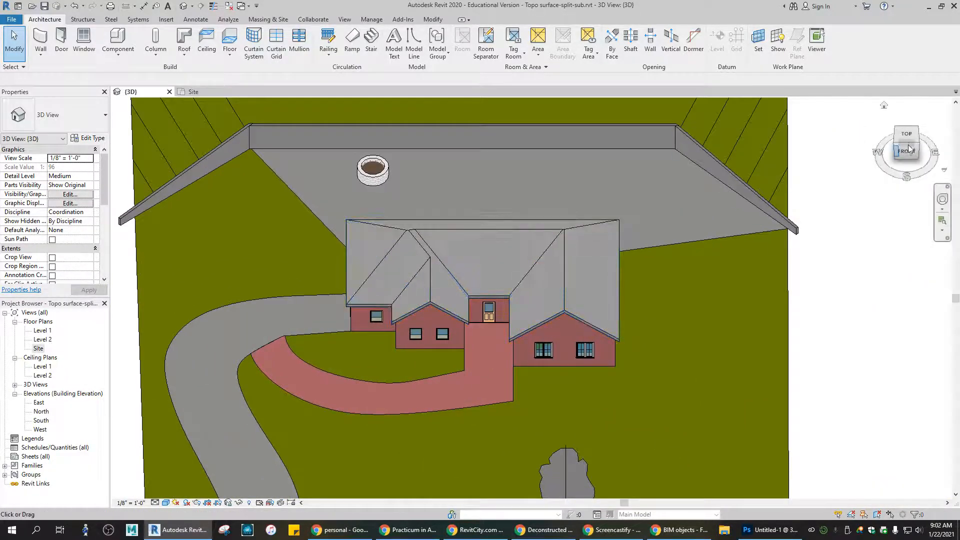
{"action": "left_click_drag", "start_coordinate": [916, 145], "coordinate": [871, 112]}
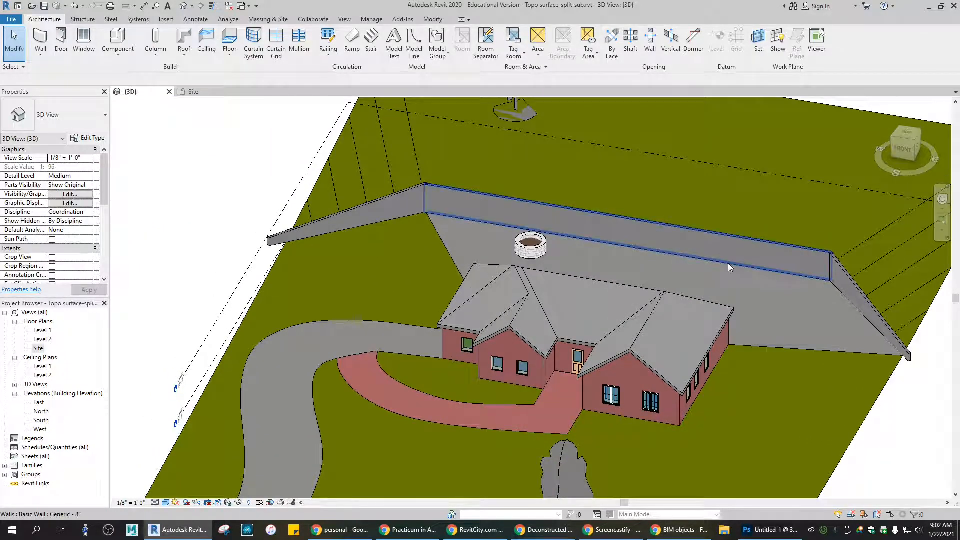